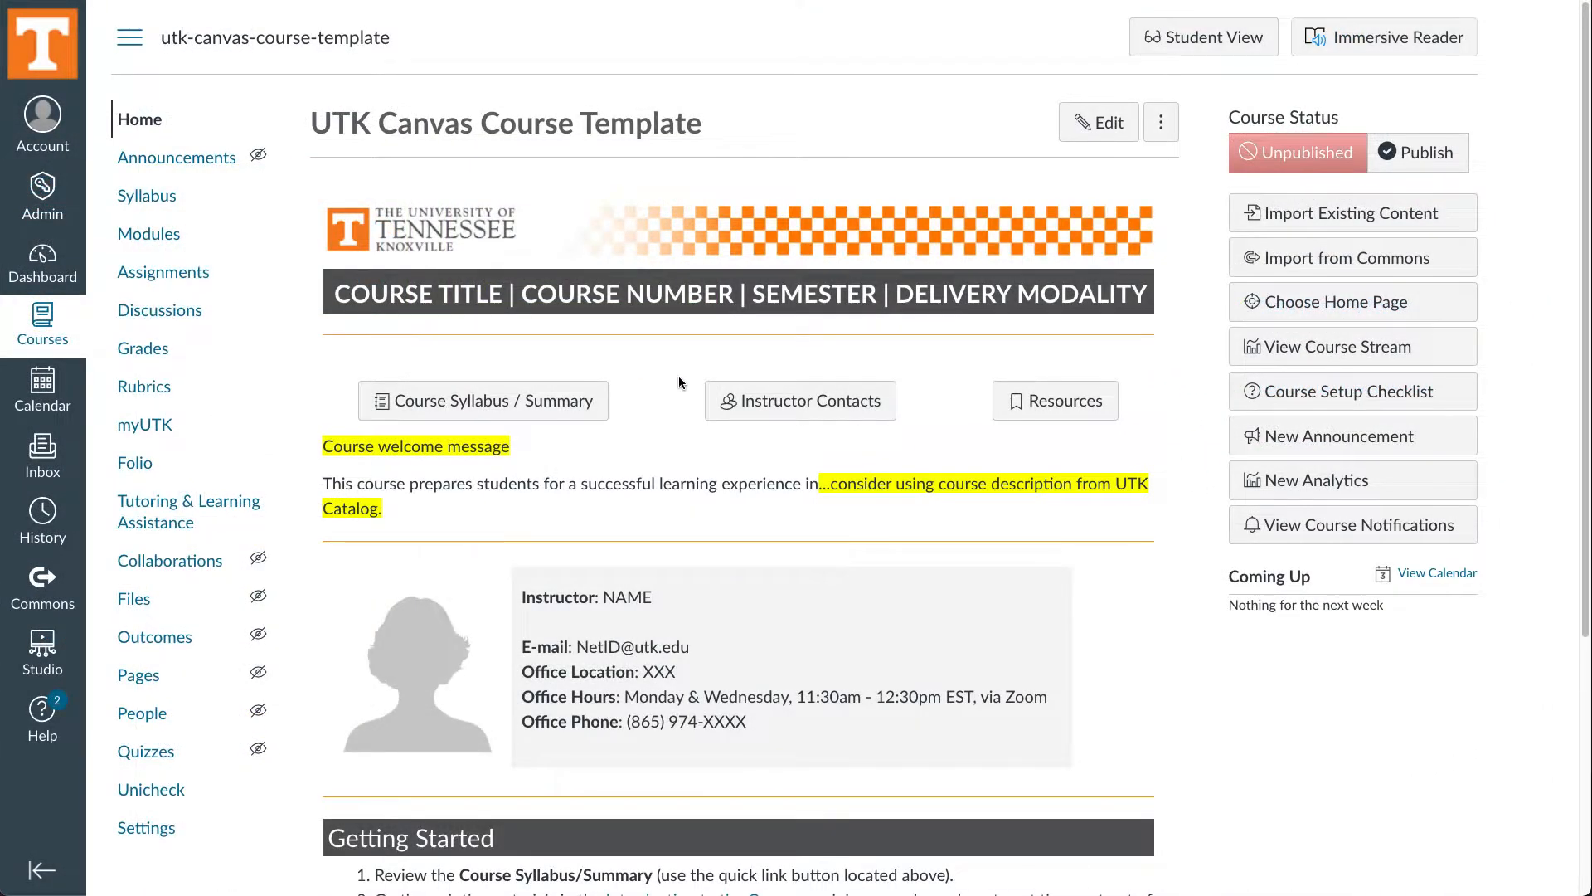
Review the course template's home page, a sample course home page, and the Course Welcome & Contact Information page through to its end
{"action": "scroll", "coordinate": [678, 382], "scroll_direction": "down", "scroll_amount": 3}
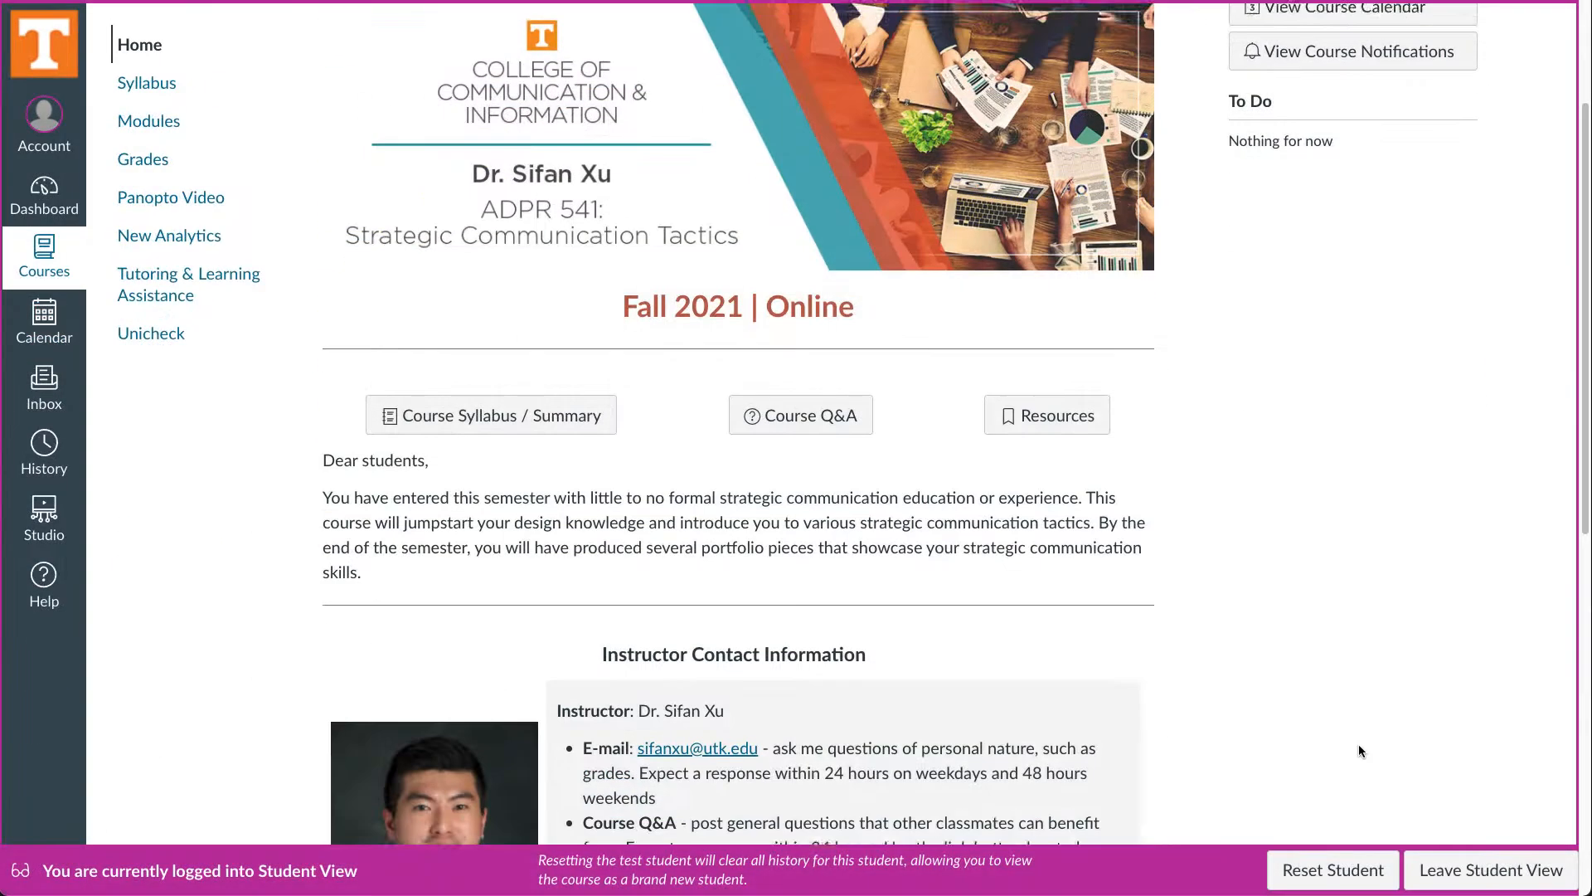
{"action": "scroll", "coordinate": [1359, 750], "scroll_direction": "down", "scroll_amount": 2}
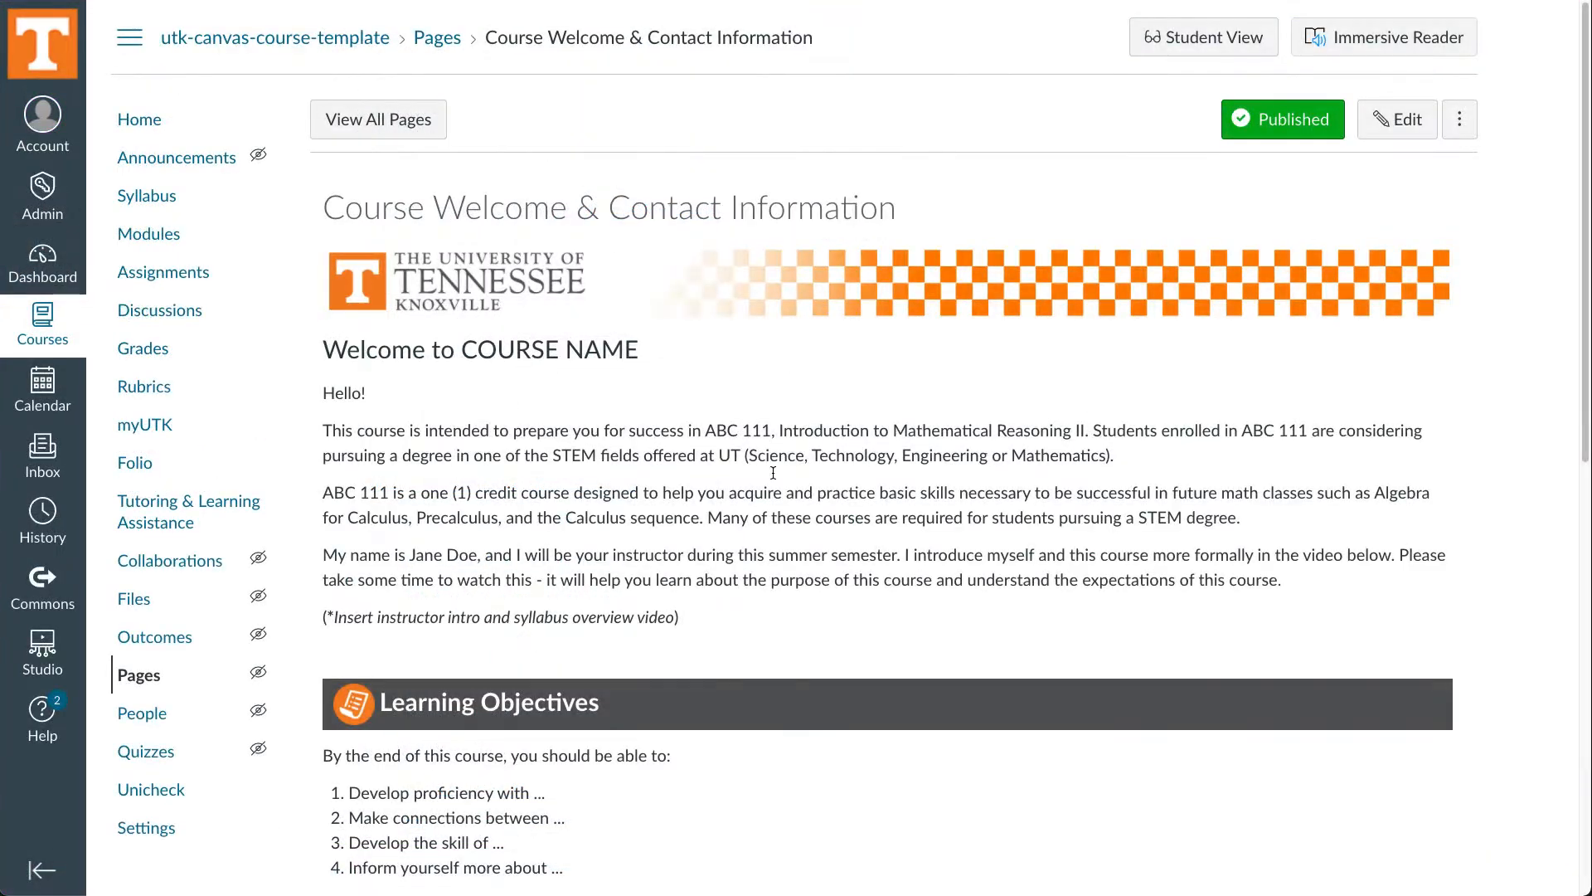
{"action": "scroll", "coordinate": [854, 571], "scroll_direction": "down", "scroll_amount": 9}
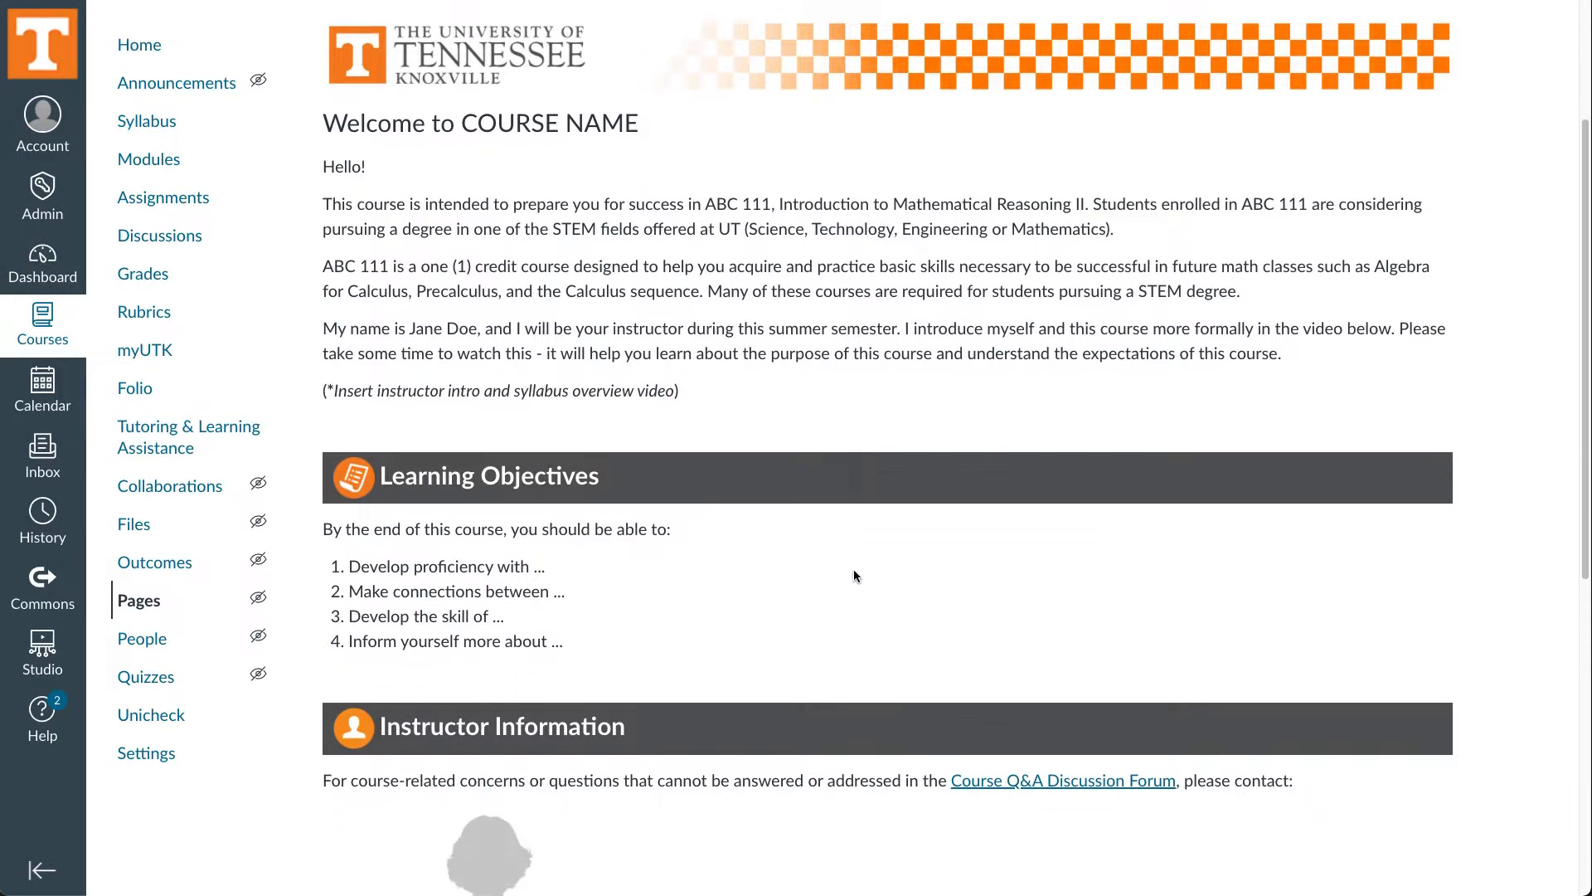
{"action": "scroll", "coordinate": [853, 570], "scroll_direction": "down", "scroll_amount": 2}
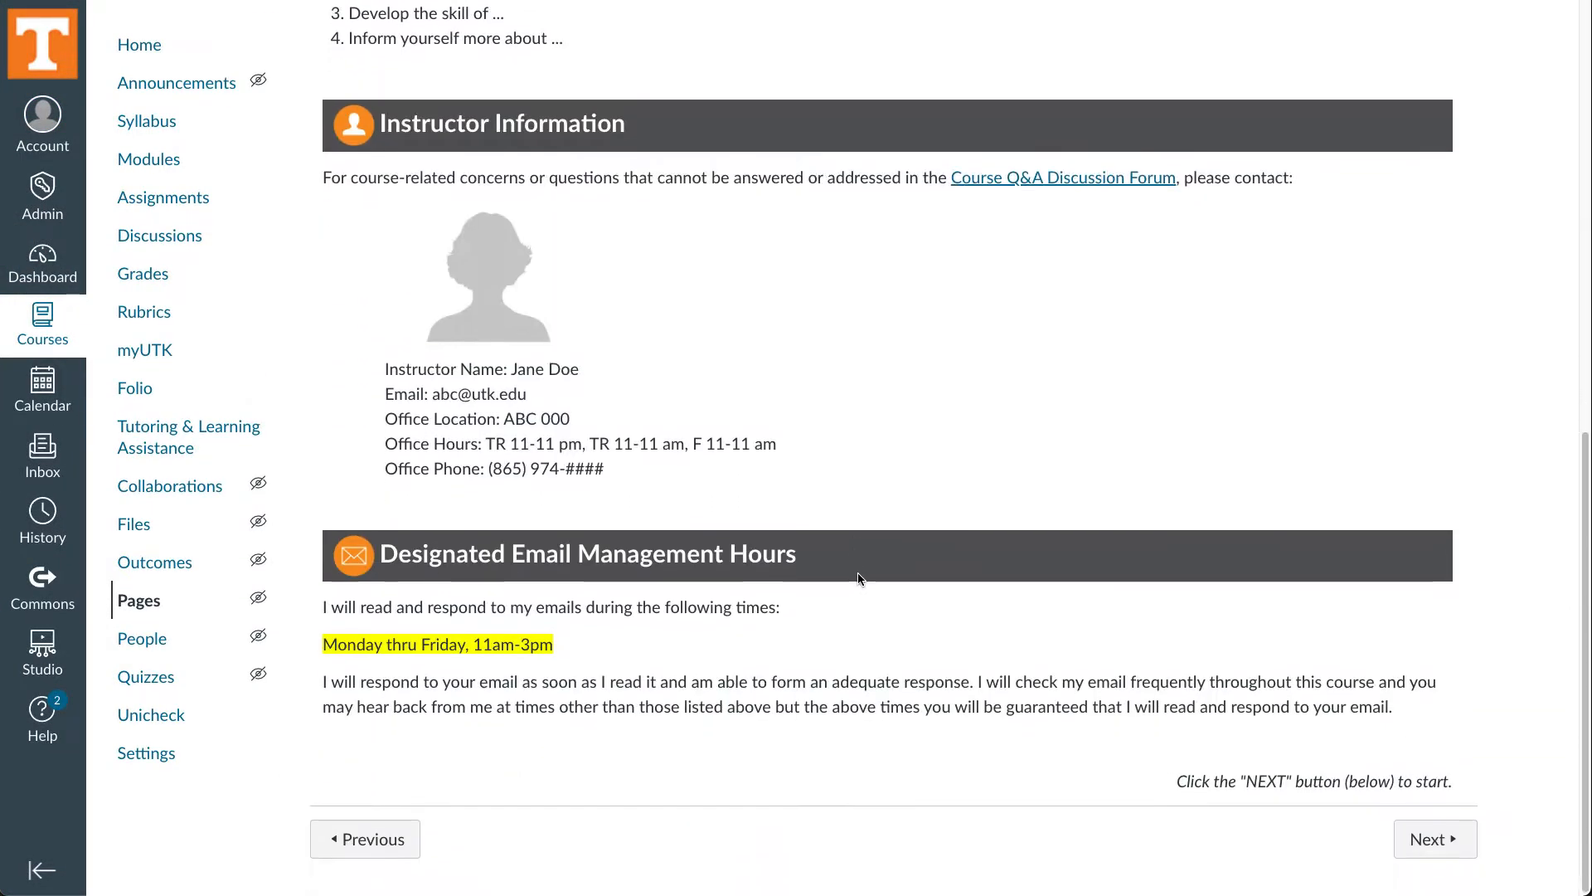
{"action": "left_click", "coordinate": [1393, 858]}
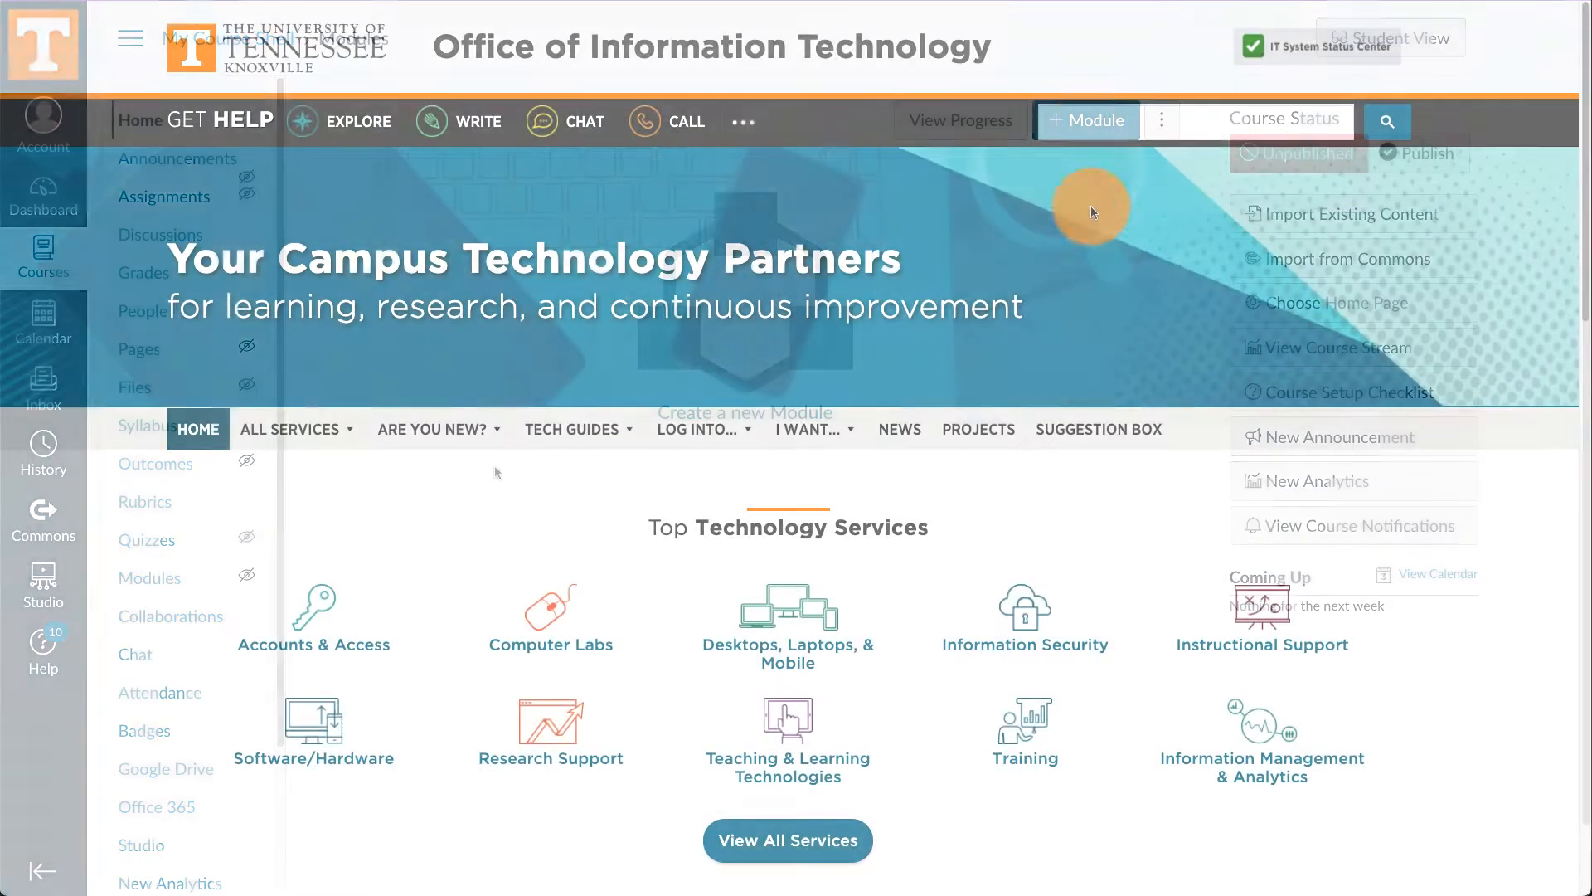
Search the Office of Information Technology site for "course access calendar" and review the Course Access Calendar page's key dates by semester
{"action": "left_click", "coordinate": [1082, 123]}
{"action": "type", "text": "course access calendar"}
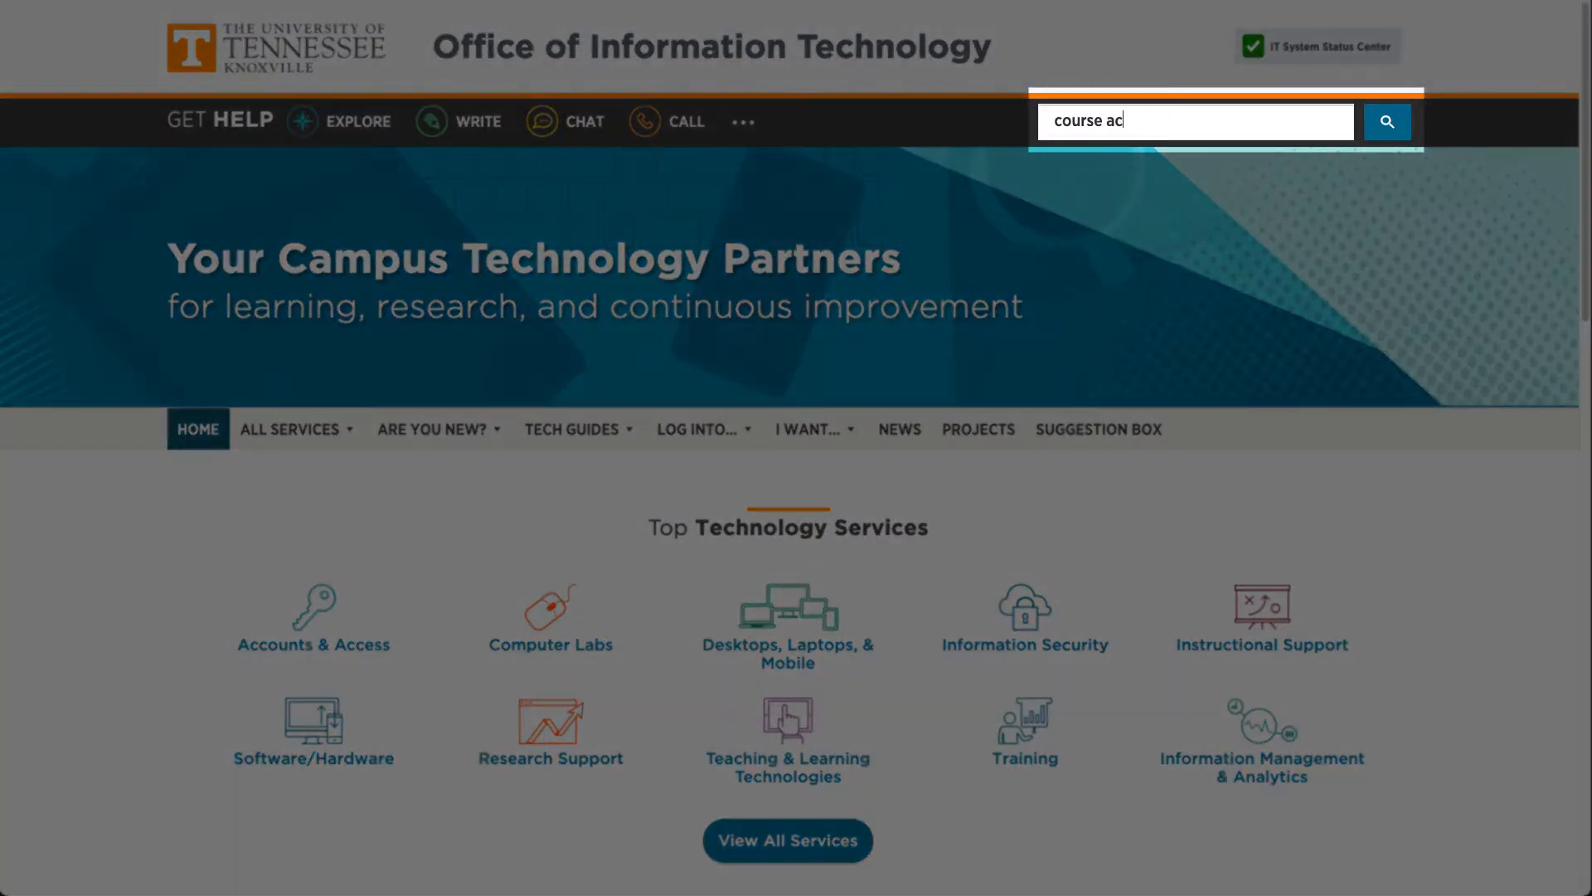
{"action": "key", "text": "Return"}
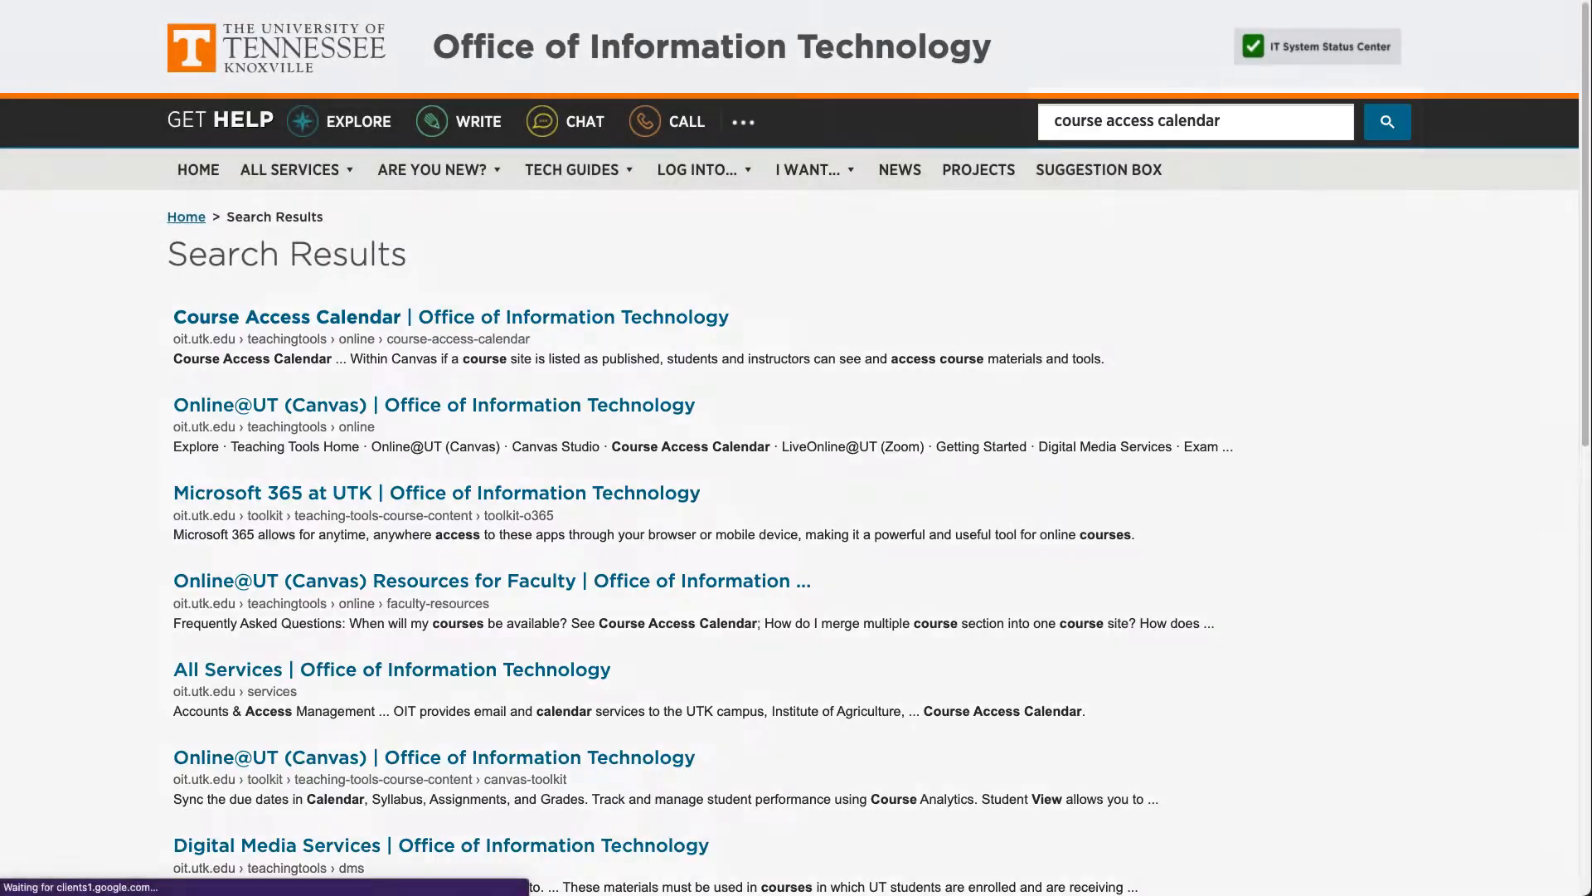
{"action": "left_click", "coordinate": [340, 324]}
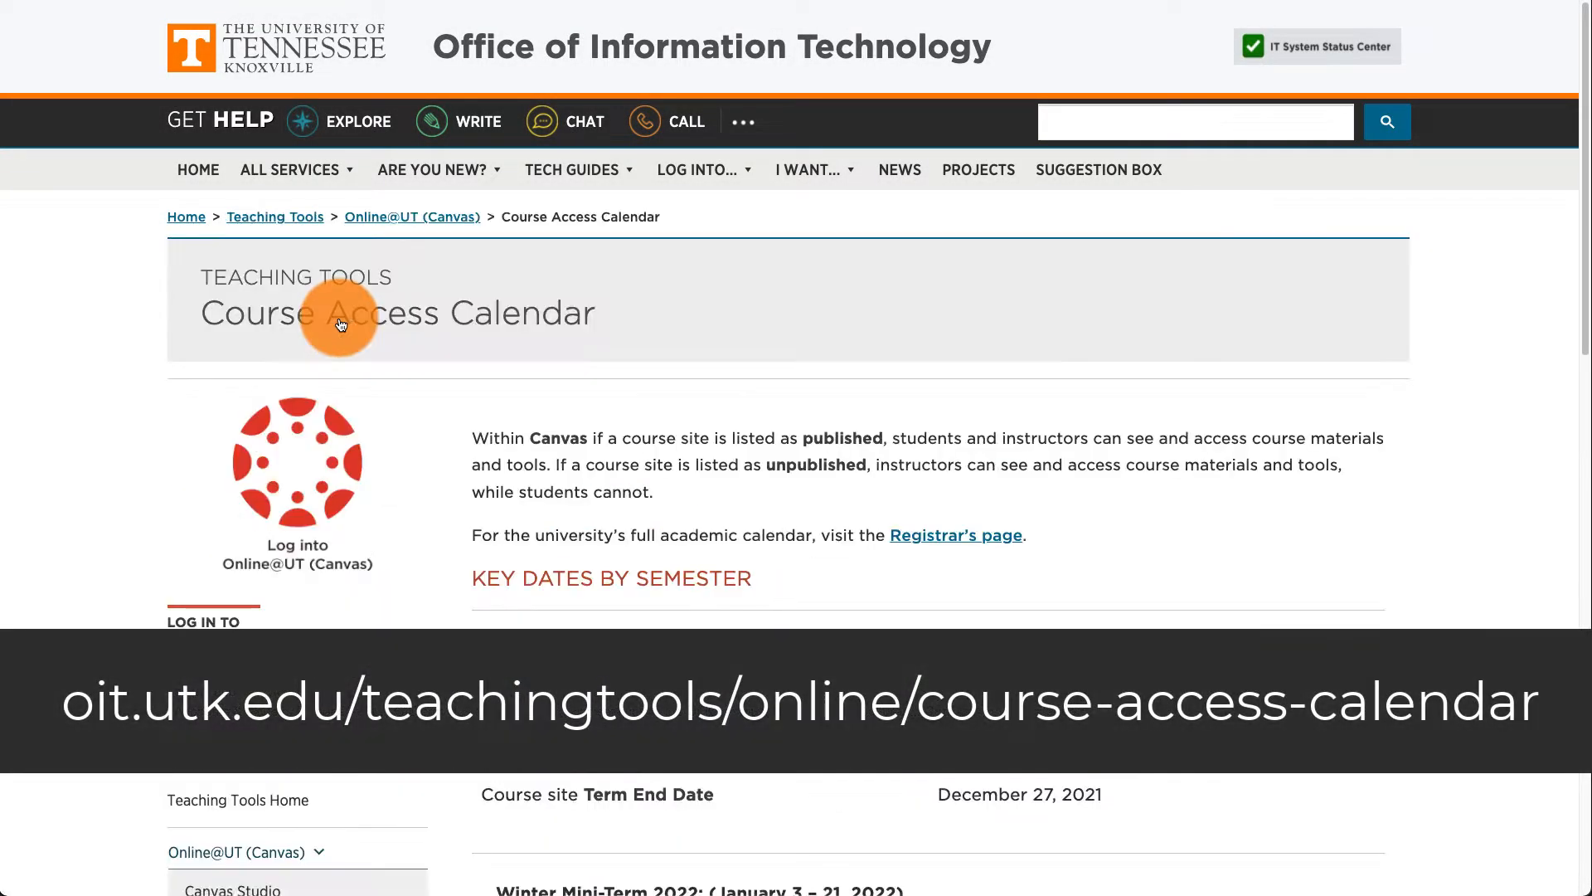
{"action": "scroll", "coordinate": [465, 443], "scroll_direction": "down", "scroll_amount": 2}
{"action": "scroll", "coordinate": [465, 449], "scroll_direction": "down", "scroll_amount": 3}
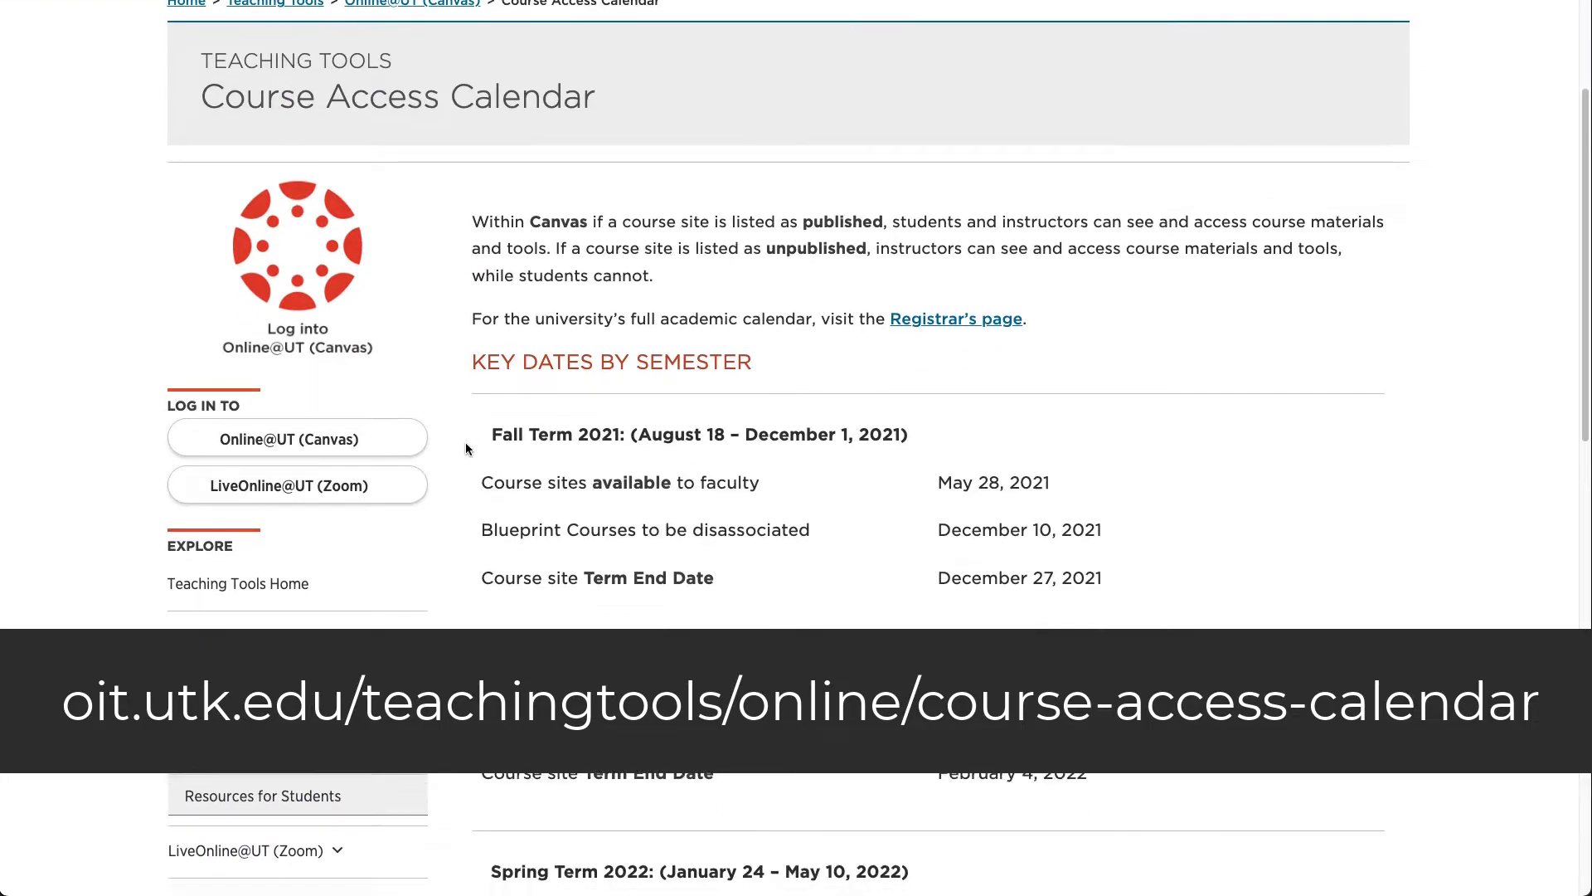
{"action": "scroll", "coordinate": [465, 449], "scroll_direction": "down", "scroll_amount": 3}
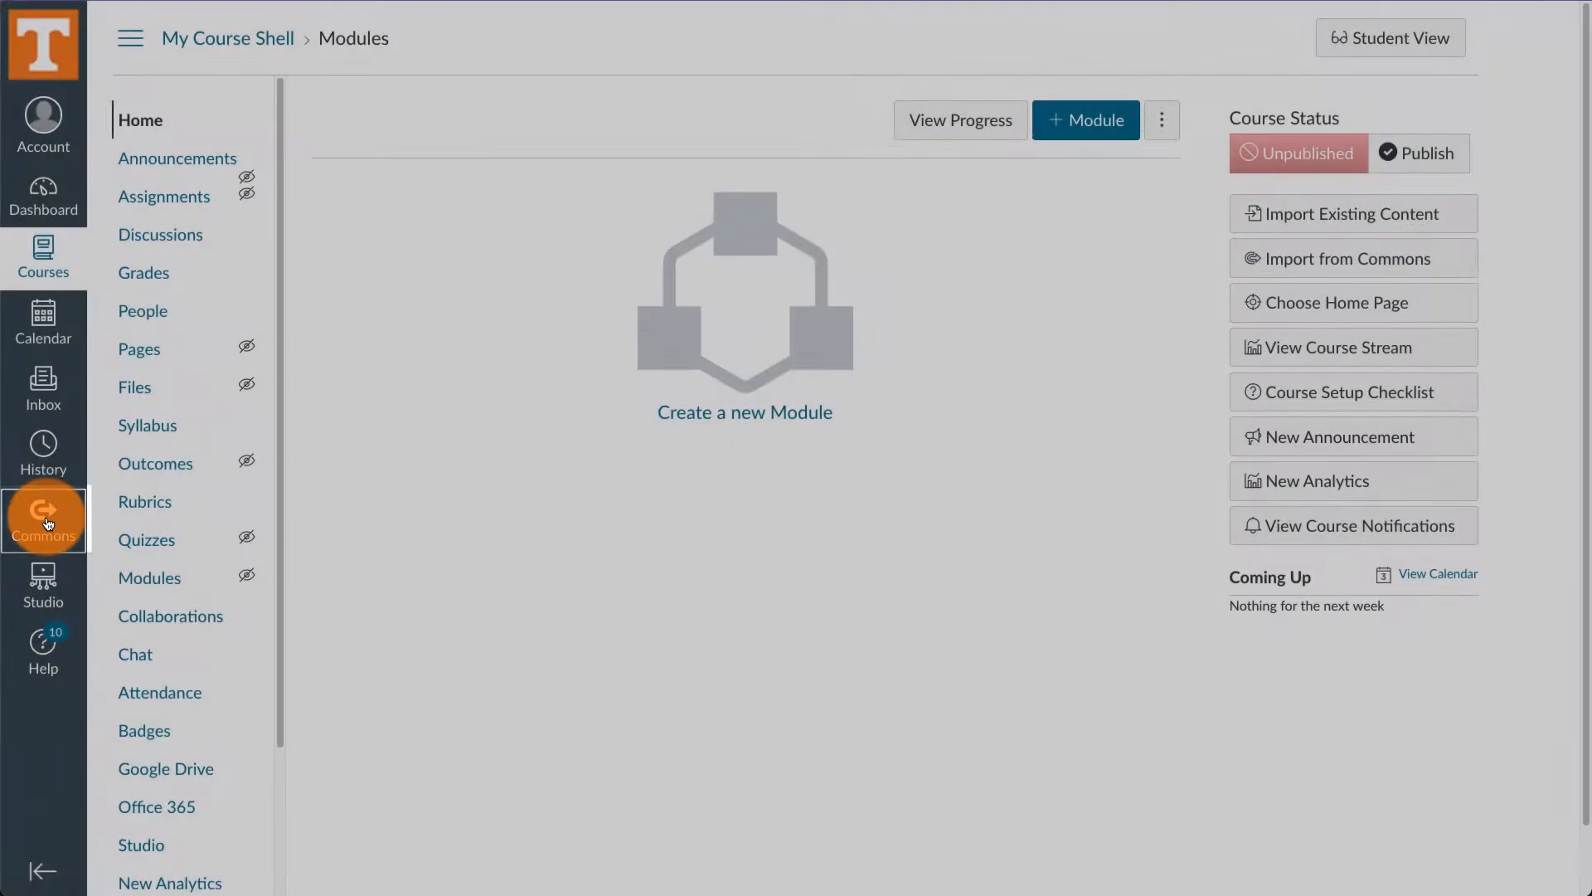
Search Canvas Commons for "UTK Canvas Course Template", open that course resource and add it to the favorites
{"action": "left_click", "coordinate": [43, 513]}
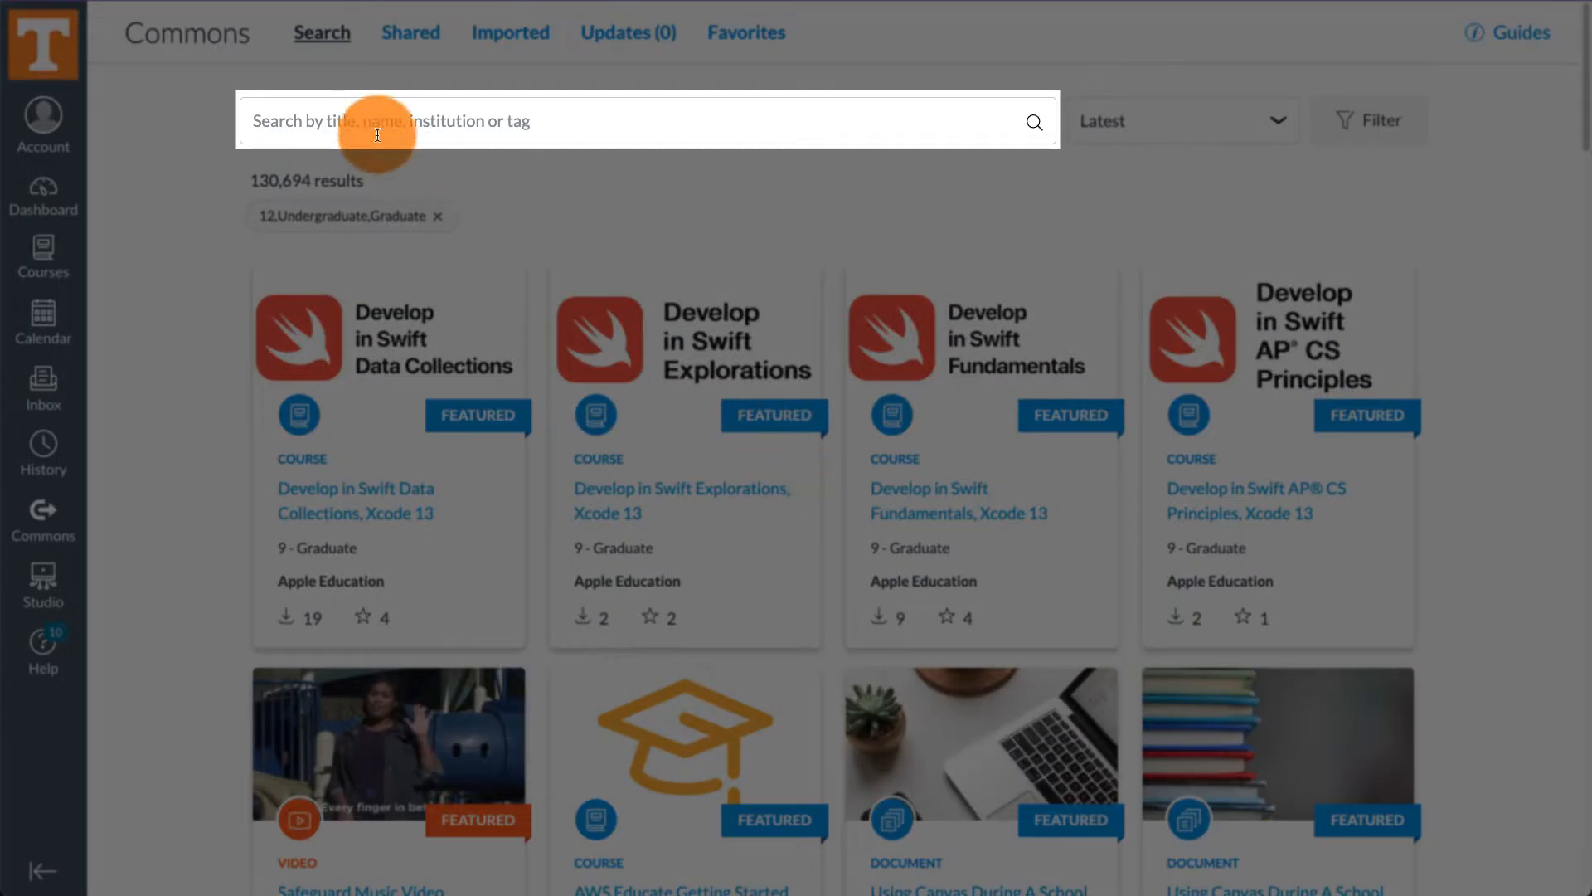
{"action": "left_click", "coordinate": [377, 134]}
{"action": "type", "text": "UTK Canvas Cours"}
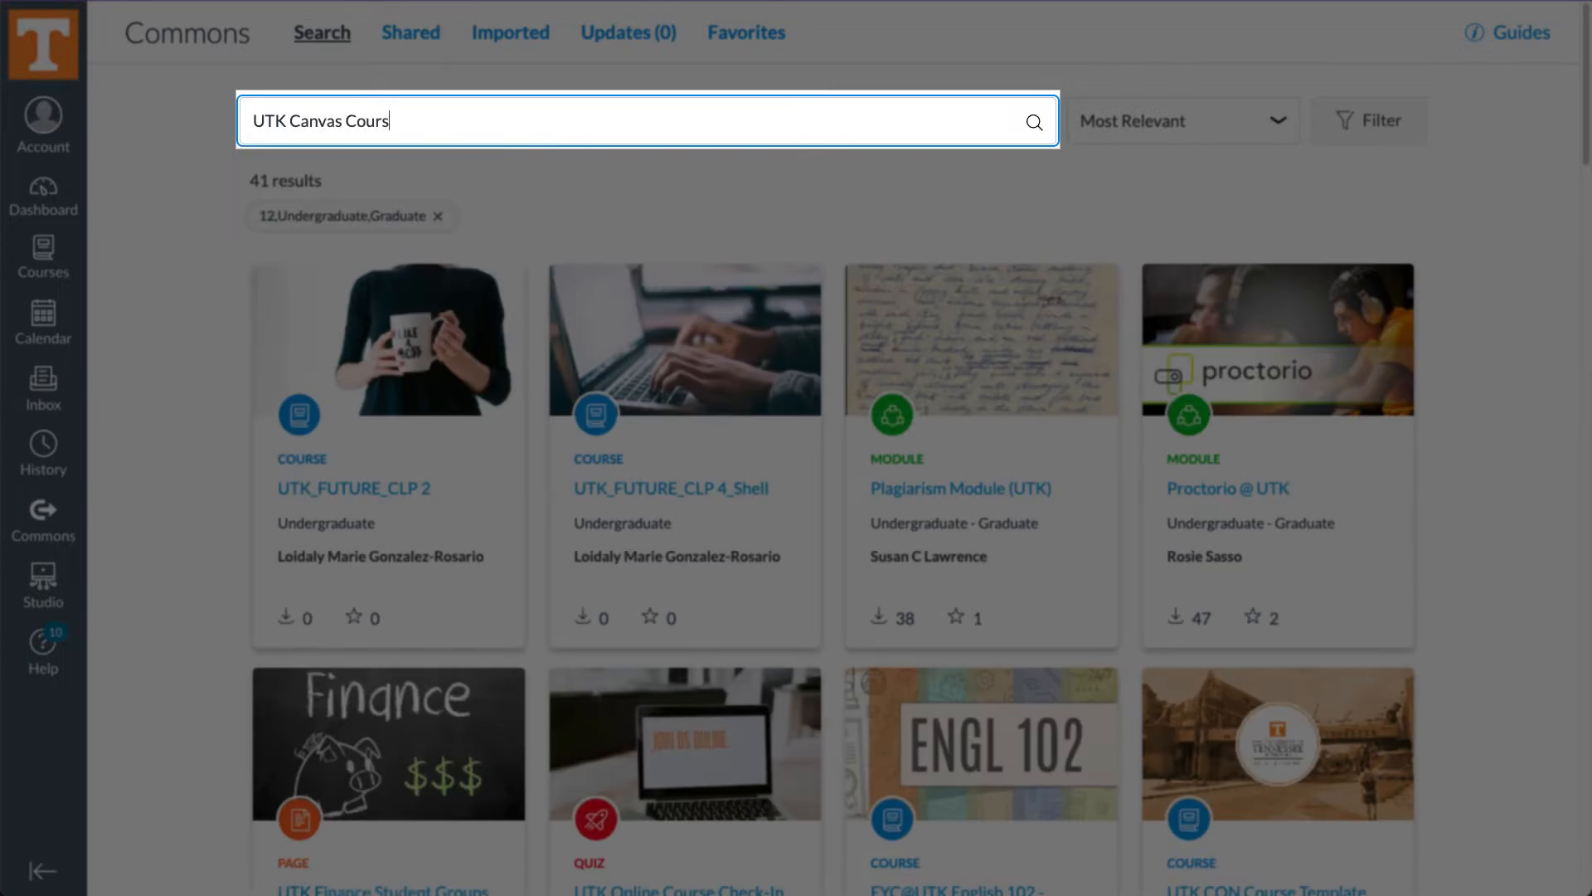
{"action": "type", "text": "e Template"}
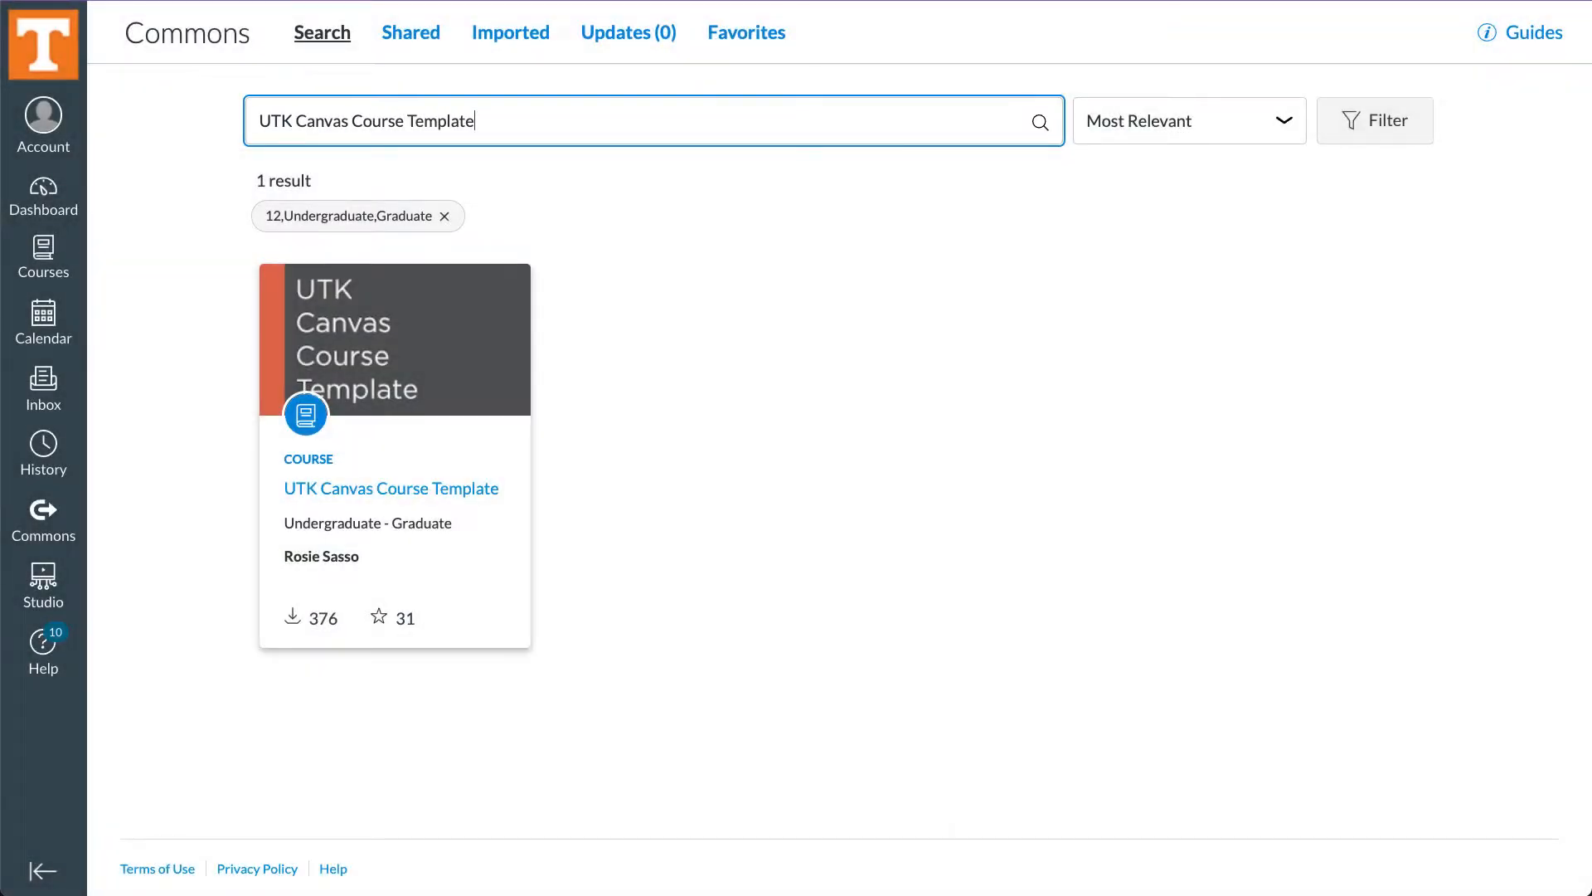
{"action": "left_click", "coordinate": [373, 489]}
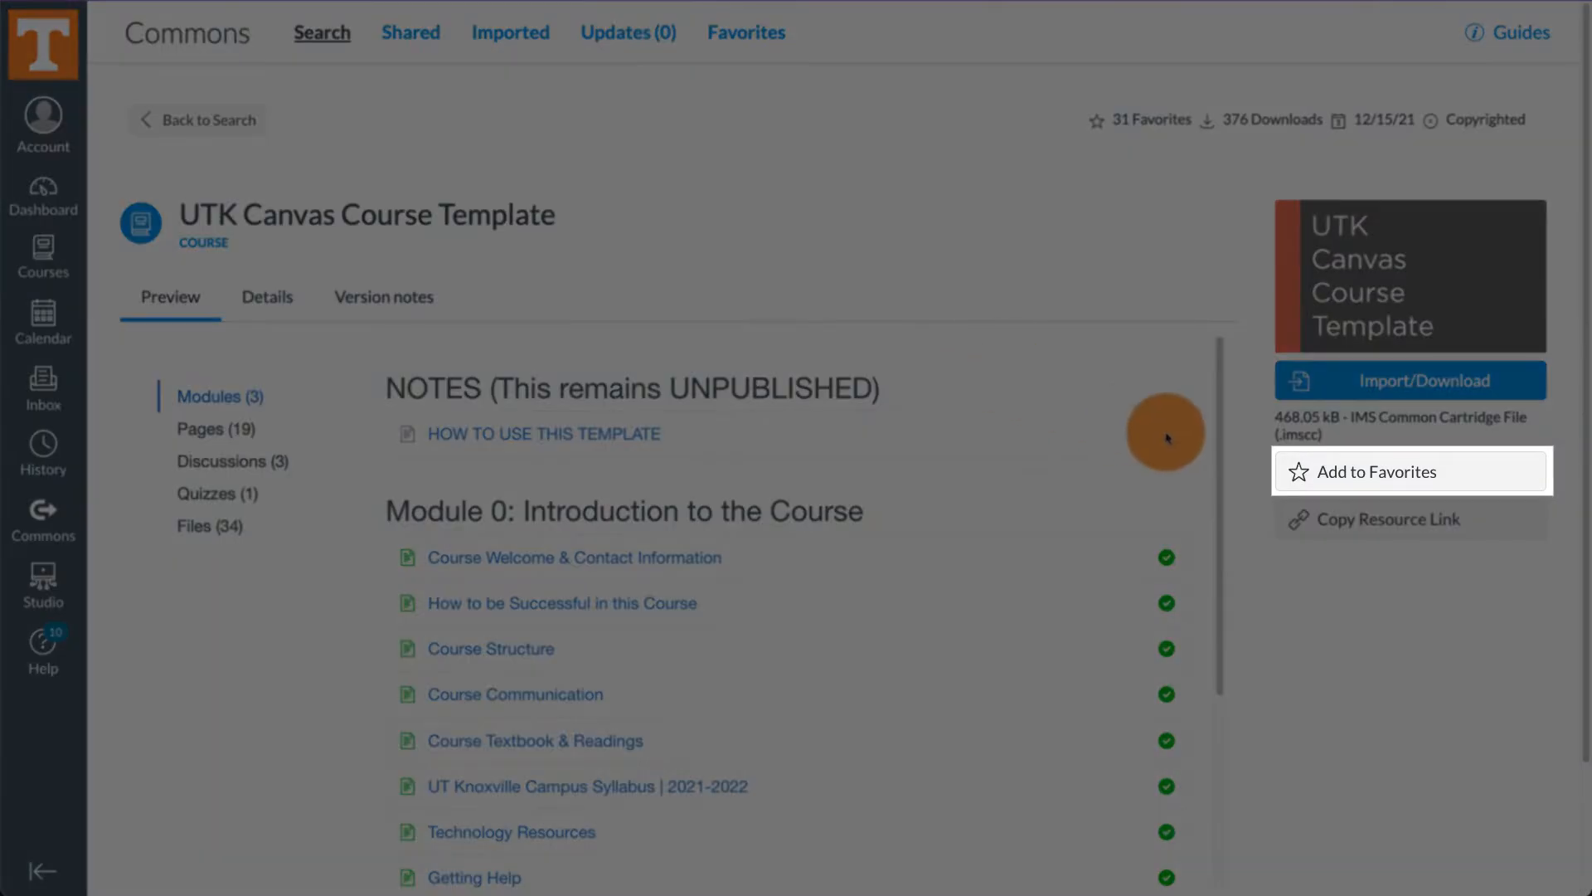
{"action": "left_click", "coordinate": [1320, 471]}
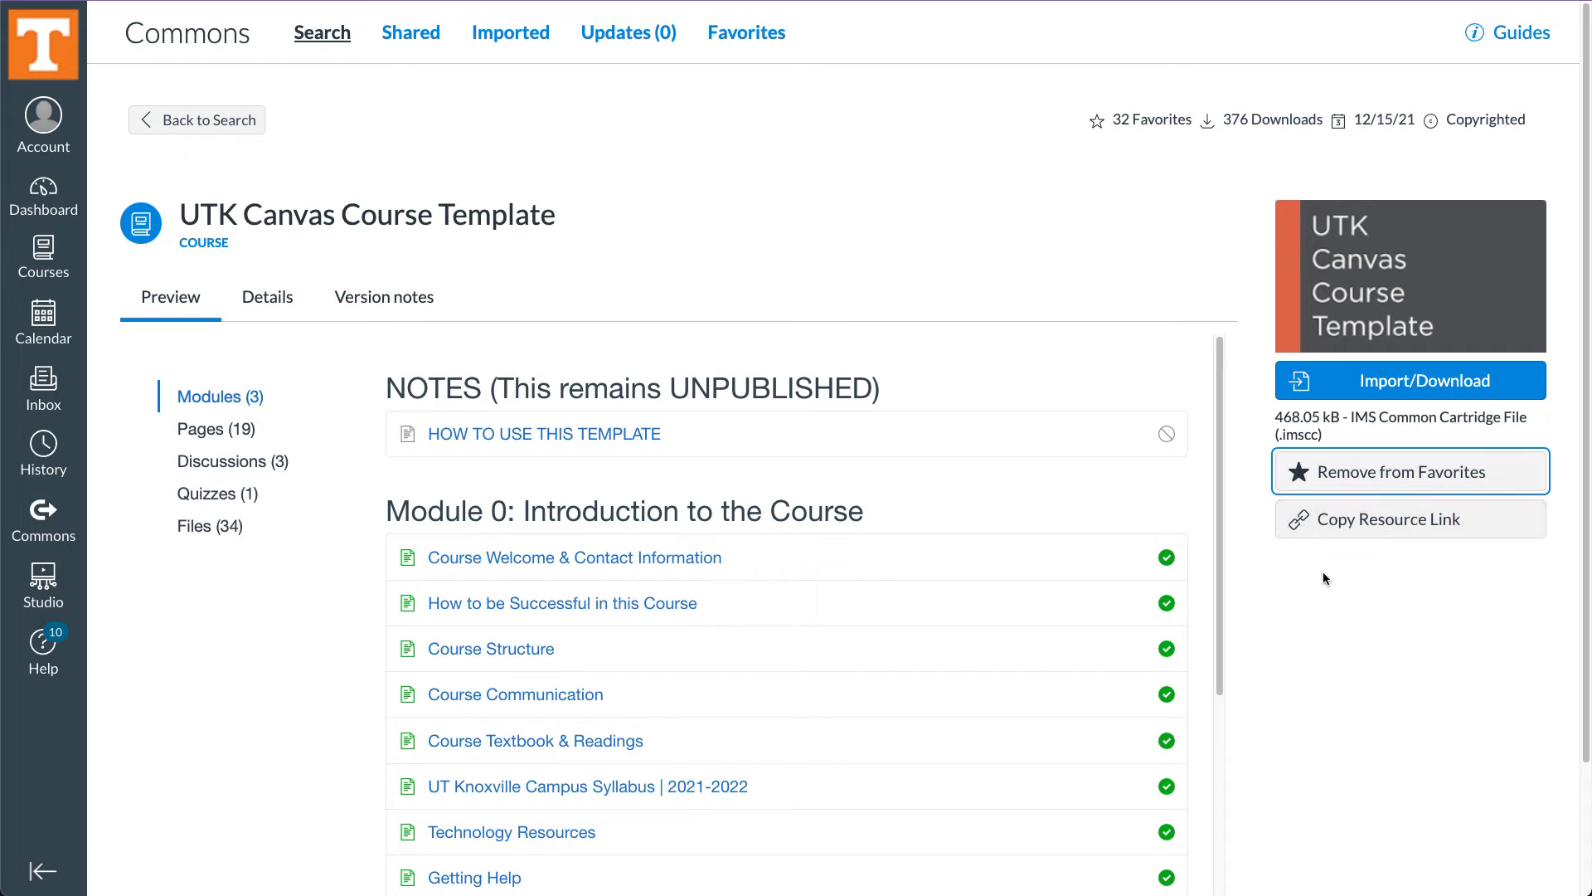
{"action": "left_click", "coordinate": [1184, 481]}
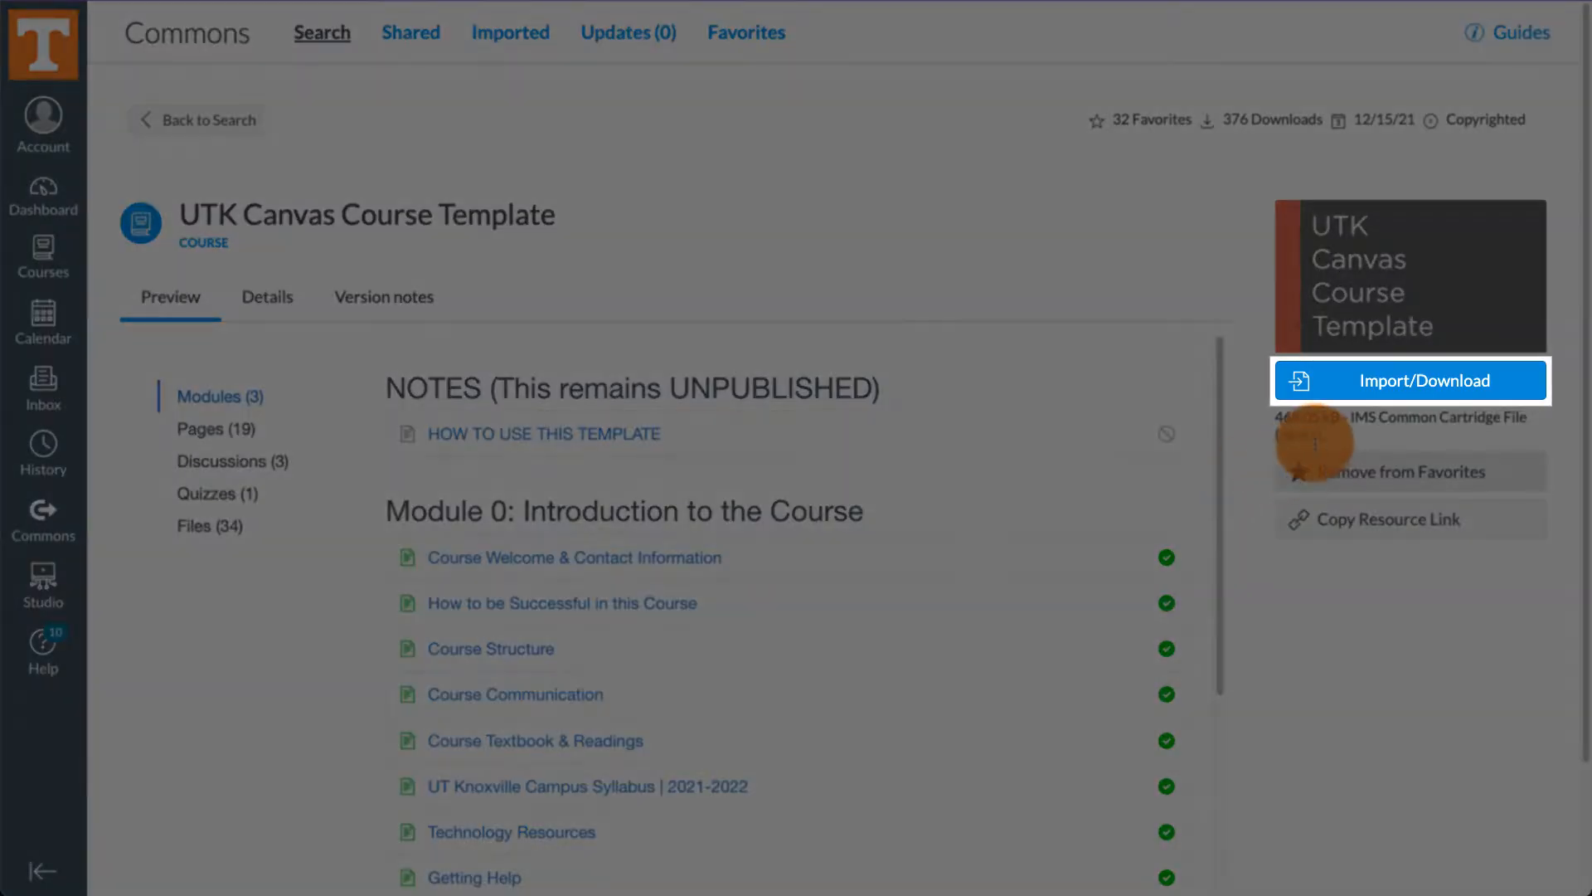
Import the UTK Canvas Course Template into My Course Shell
{"action": "left_click", "coordinate": [1359, 401]}
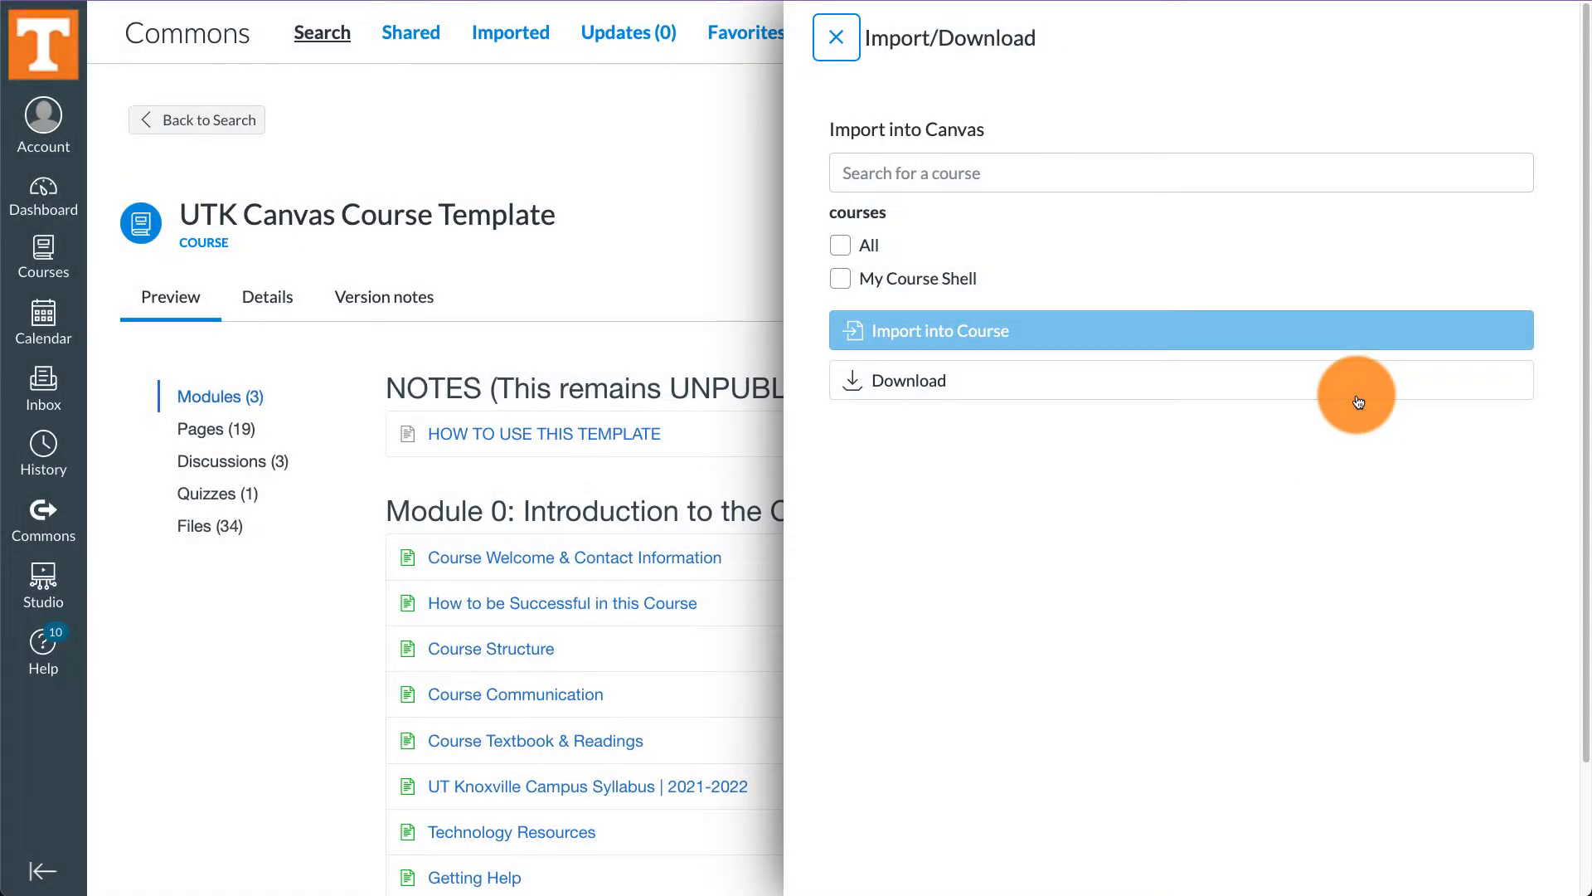
{"action": "left_click", "coordinate": [840, 280]}
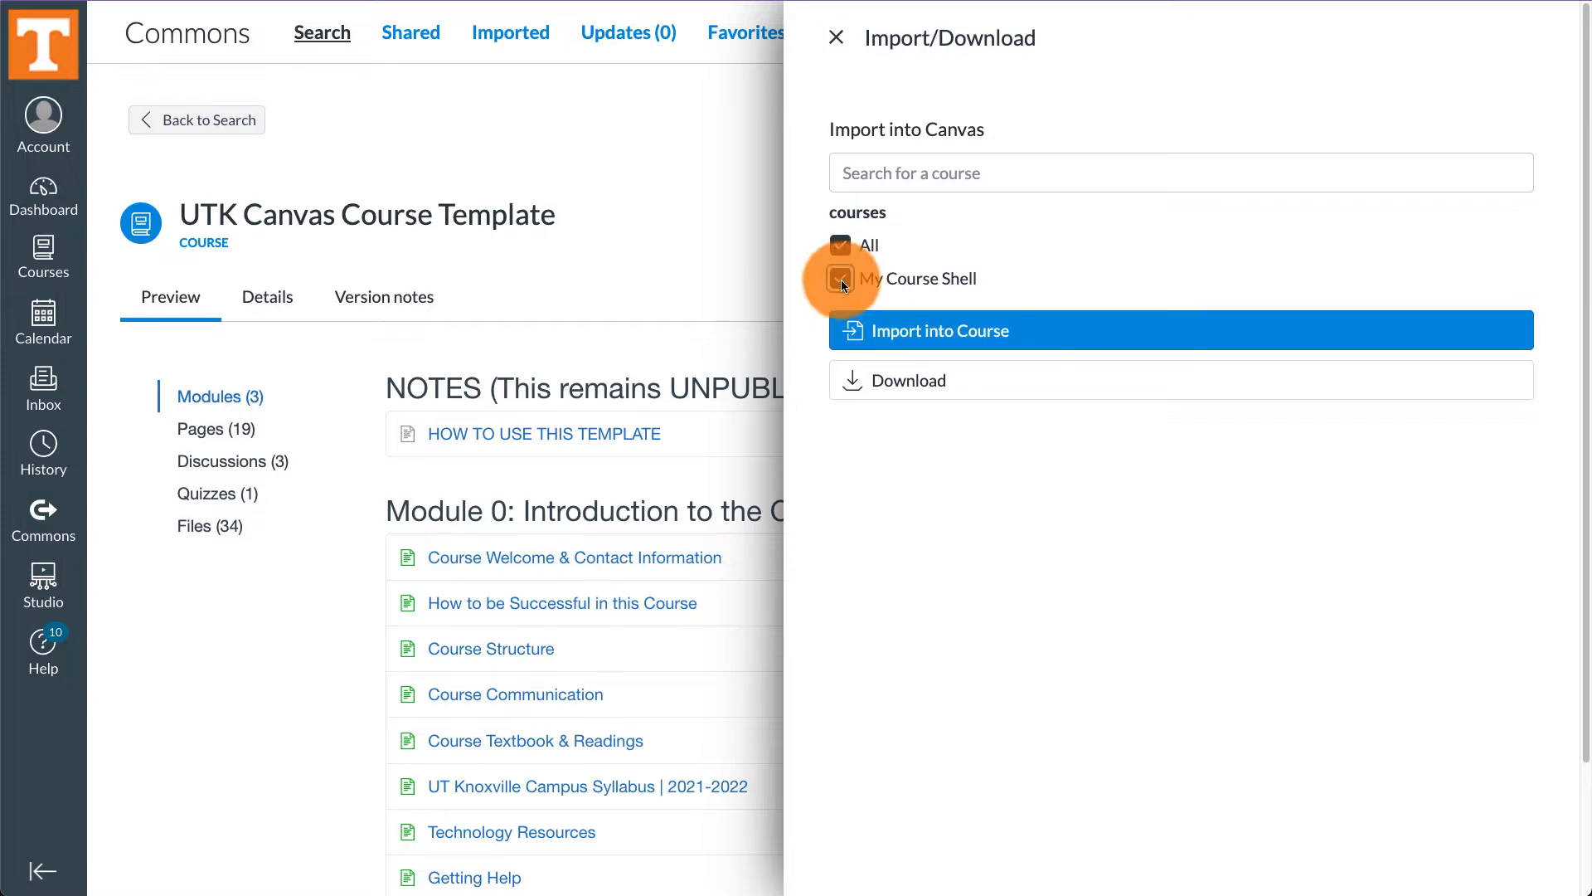
{"action": "left_click", "coordinate": [916, 335]}
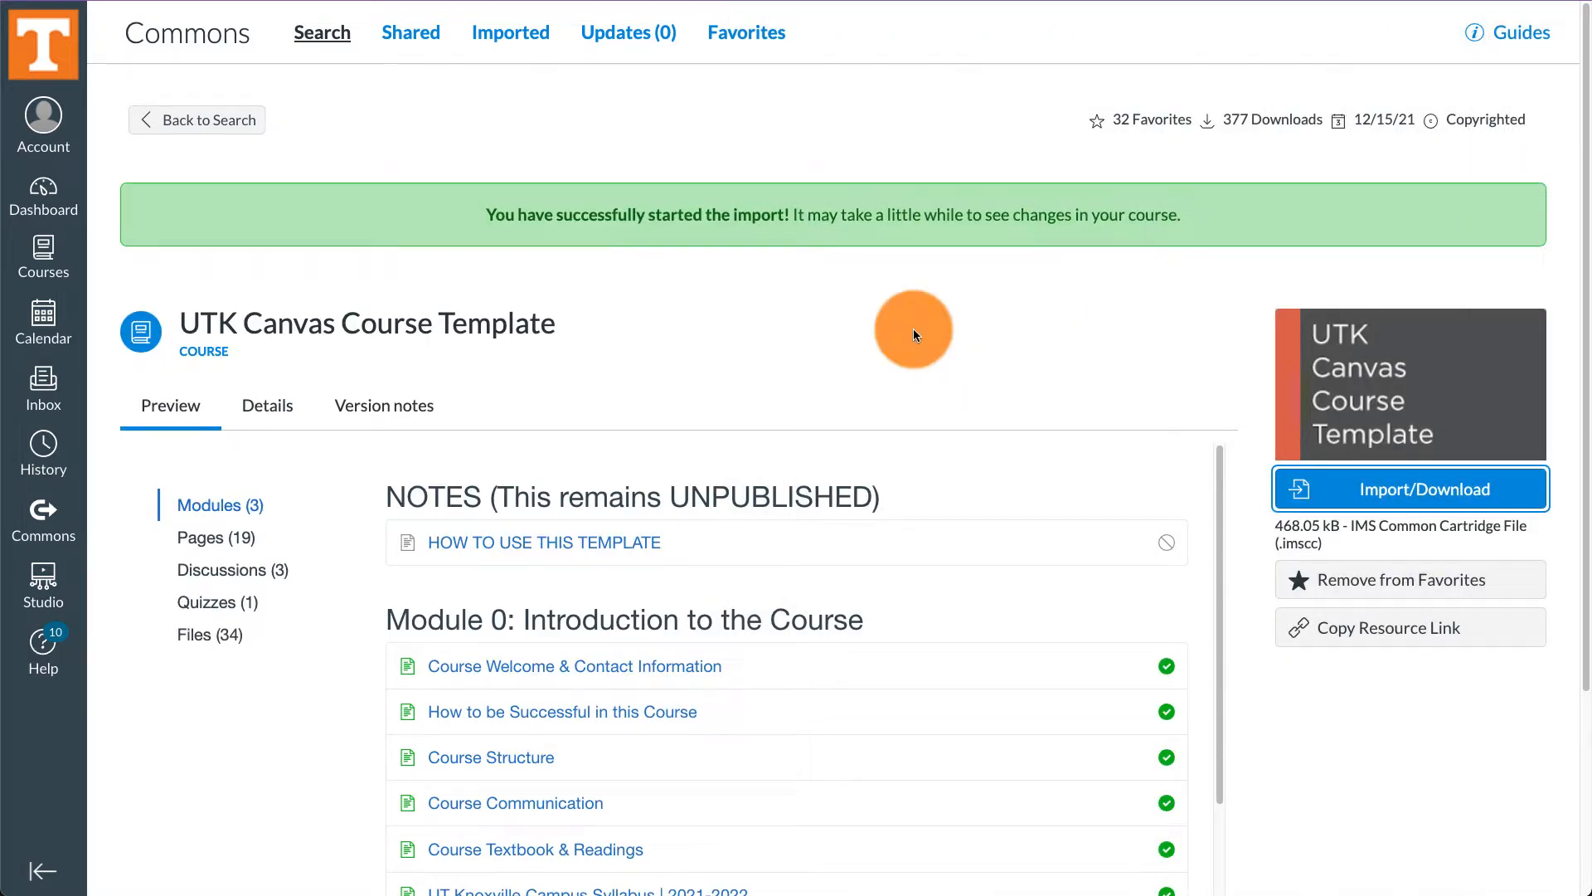
Open My Course Shell and go to Import Course Content from its course settings
{"action": "left_click", "coordinate": [43, 257]}
{"action": "left_click", "coordinate": [137, 239]}
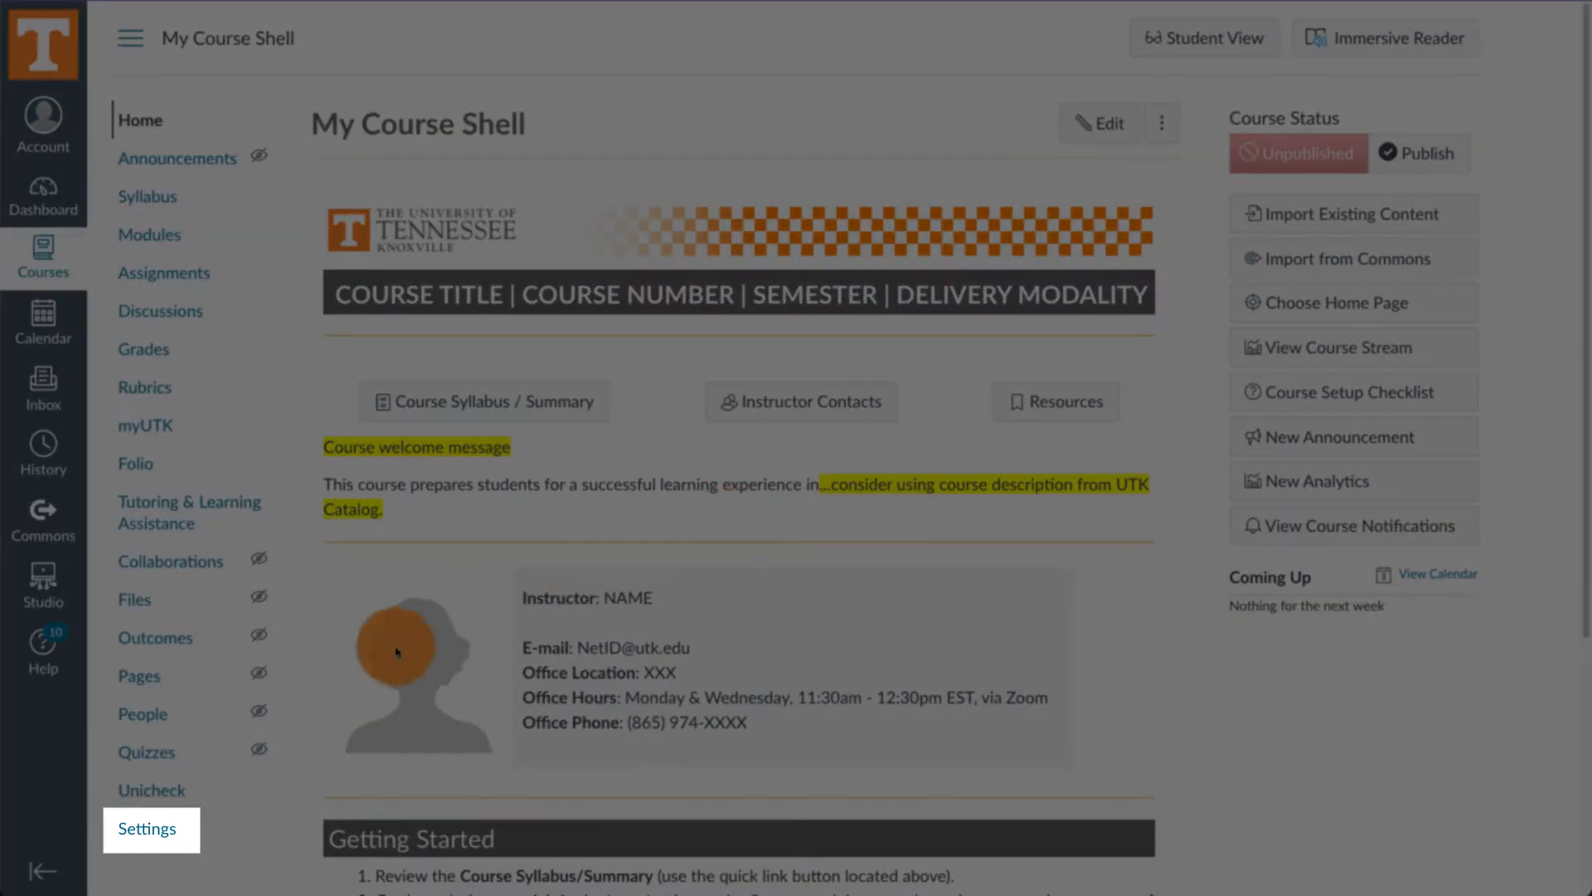
{"action": "left_click", "coordinate": [169, 828]}
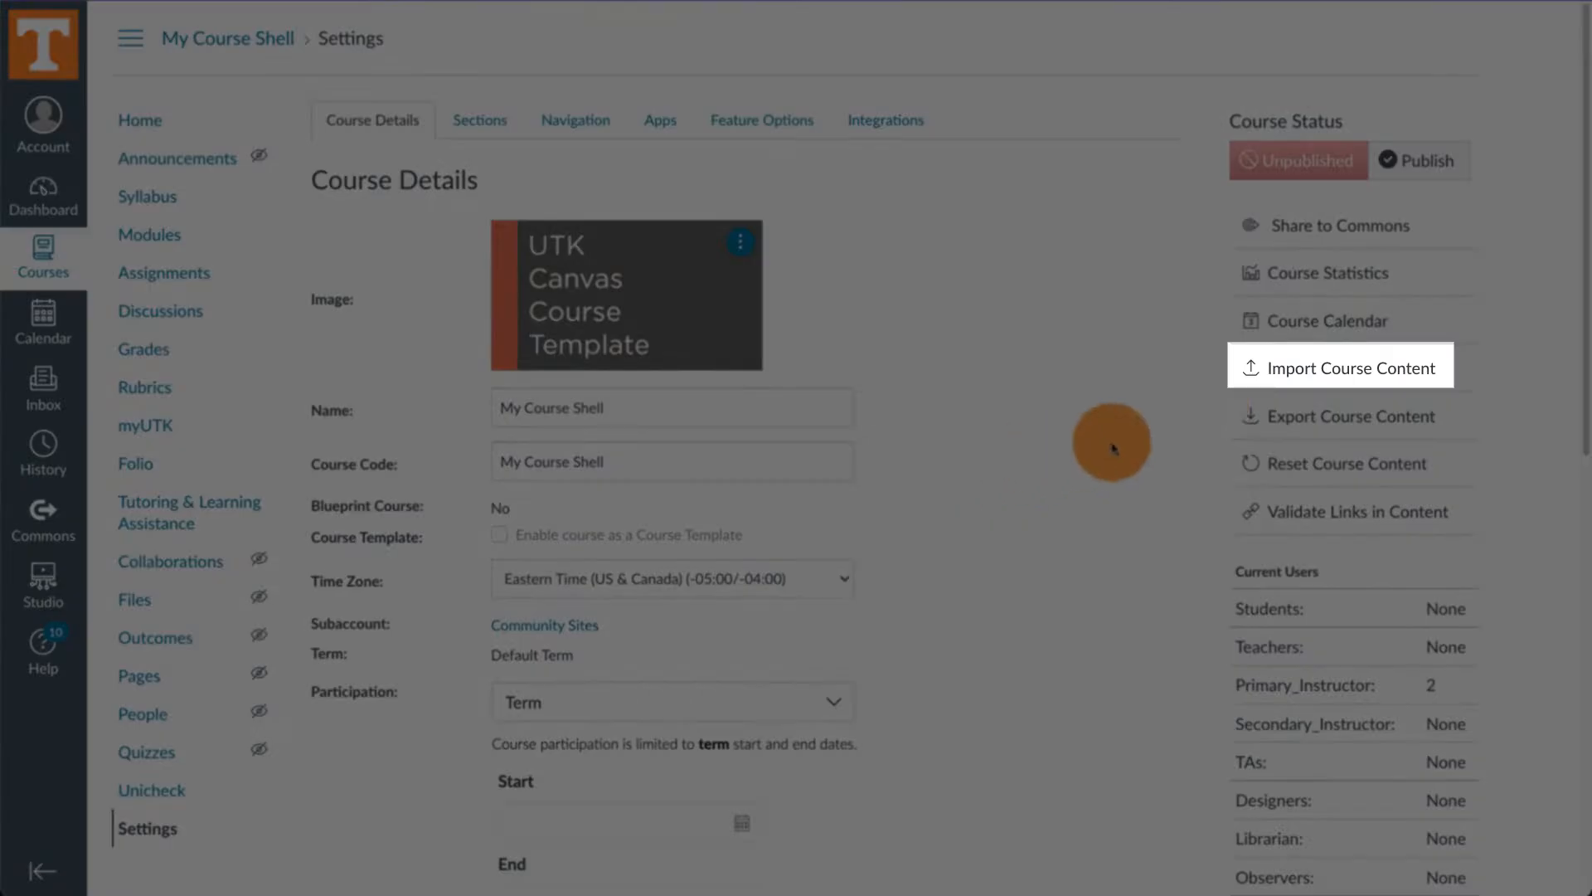
{"action": "left_click", "coordinate": [1260, 383]}
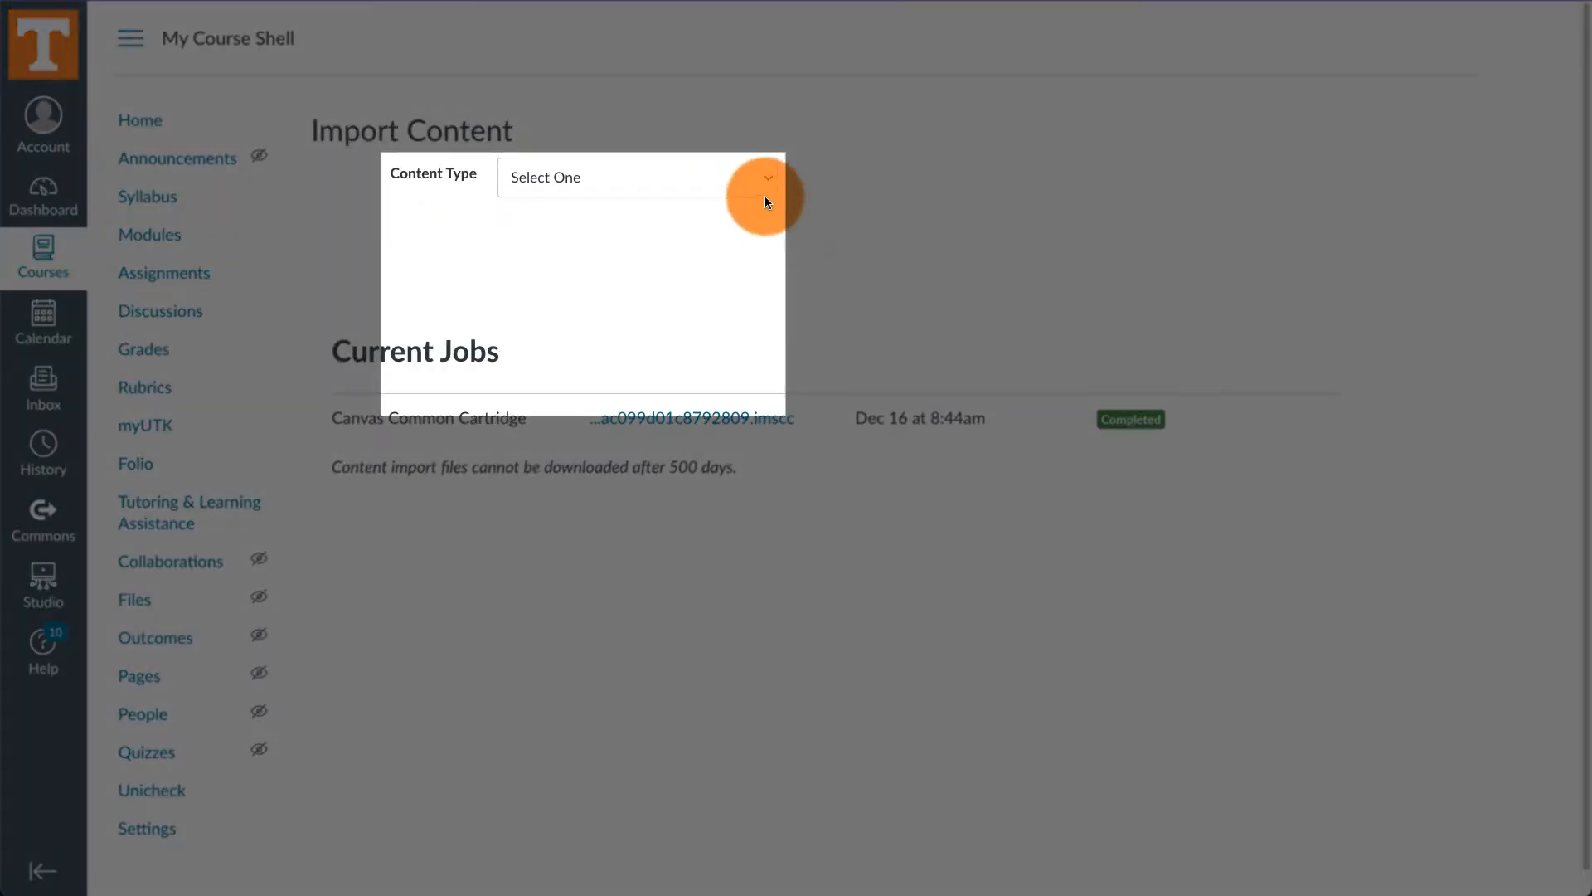
Start a Copy a Canvas Course import from ADPR 541 - Fall 2020 Jumpstart Development, with specific content and adjusted events and due dates
{"action": "left_click", "coordinate": [761, 181]}
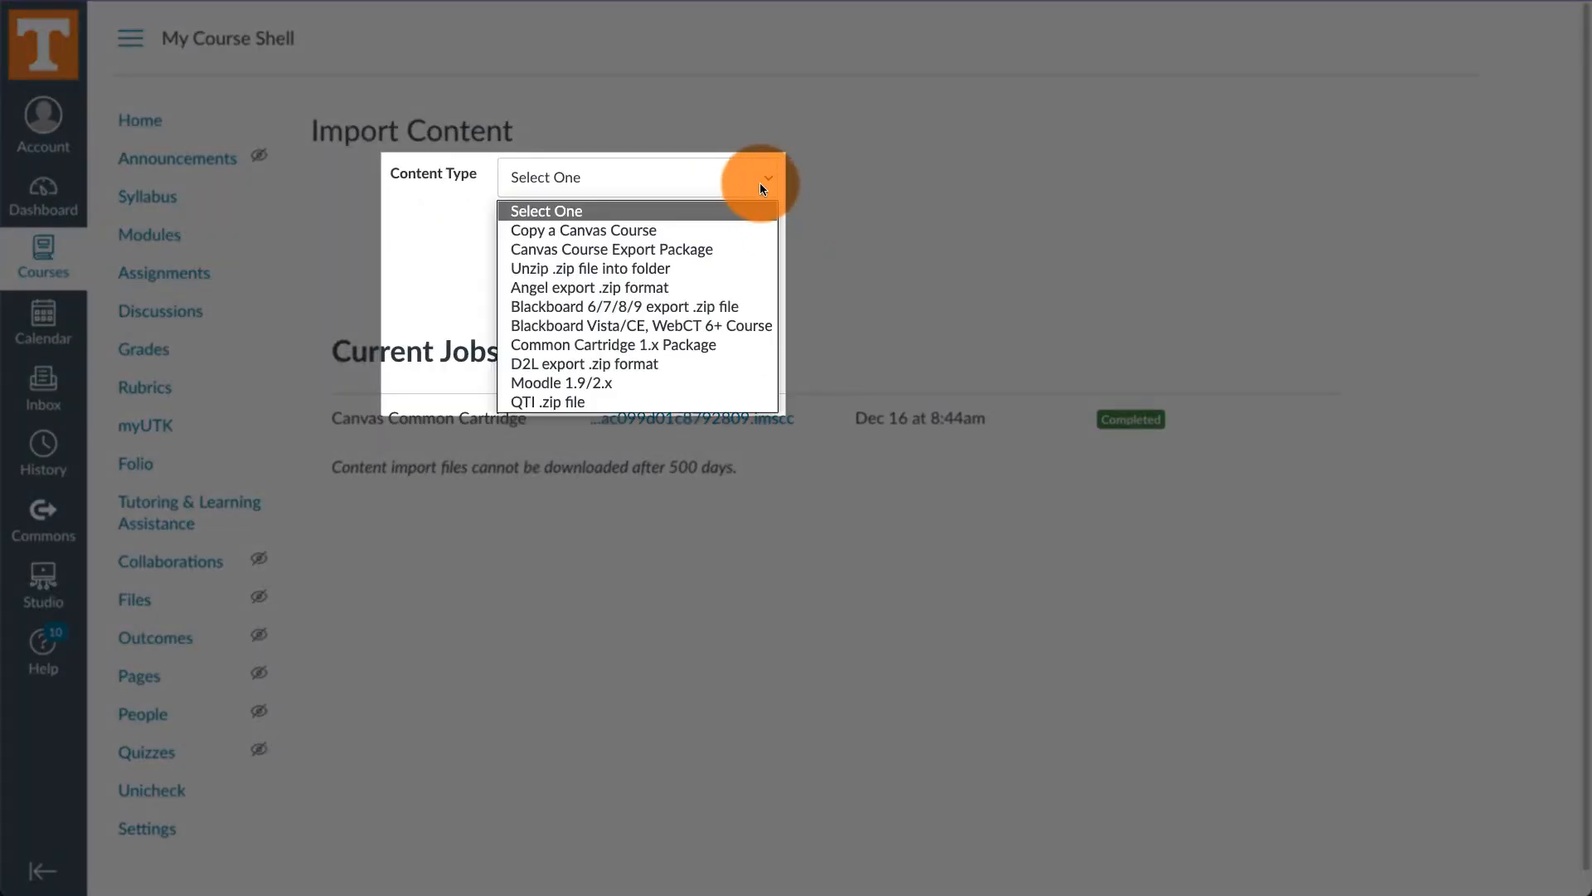
{"action": "left_click", "coordinate": [648, 231]}
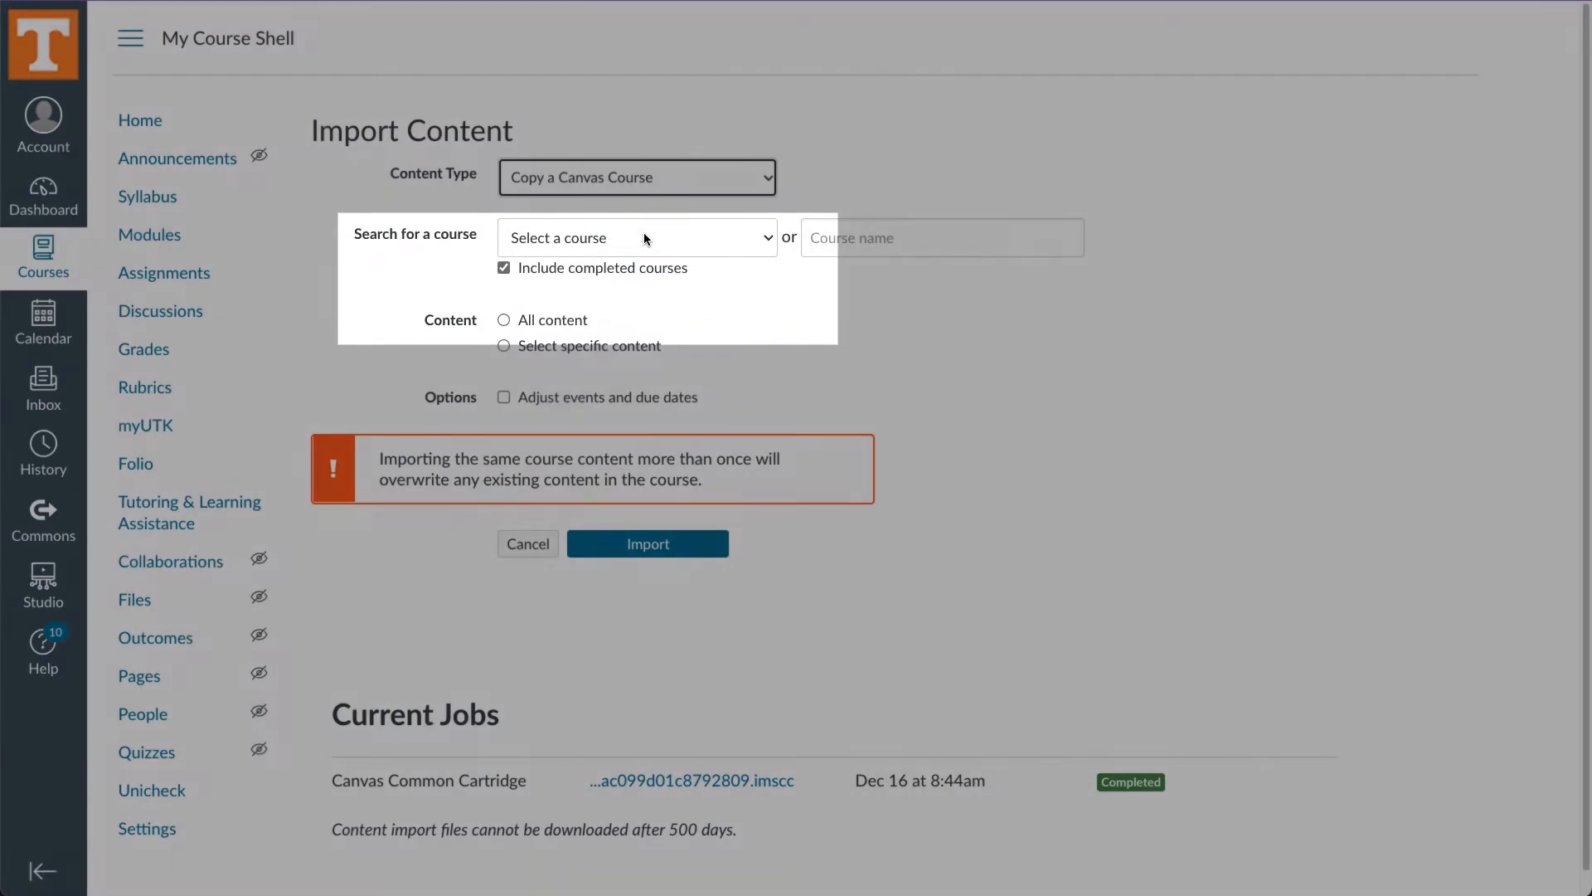
{"action": "left_click", "coordinate": [642, 239]}
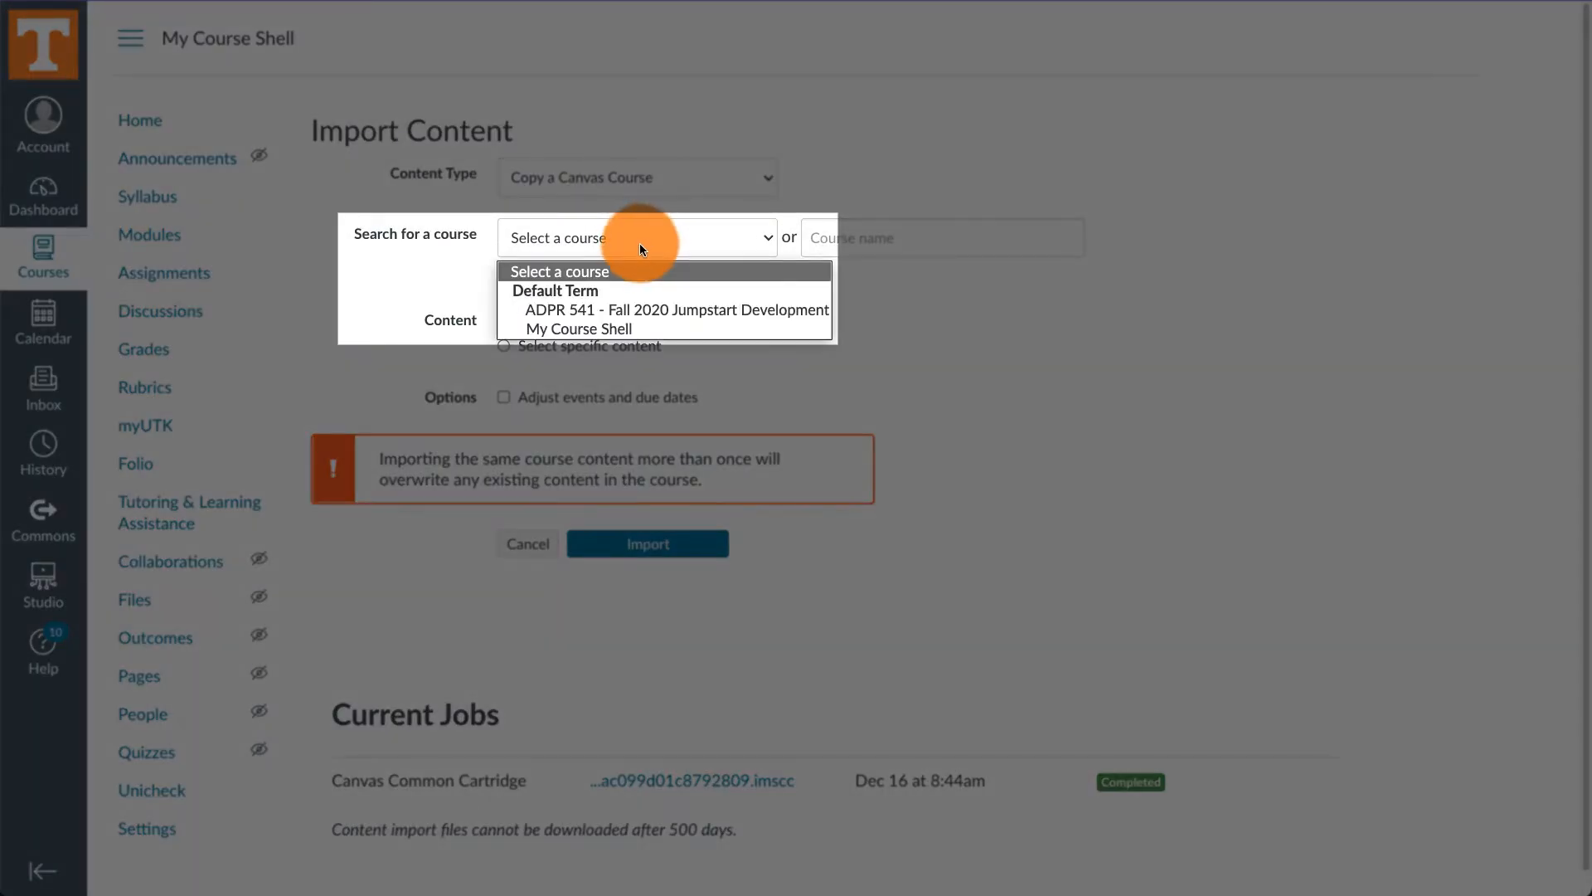
{"action": "left_click", "coordinate": [645, 310]}
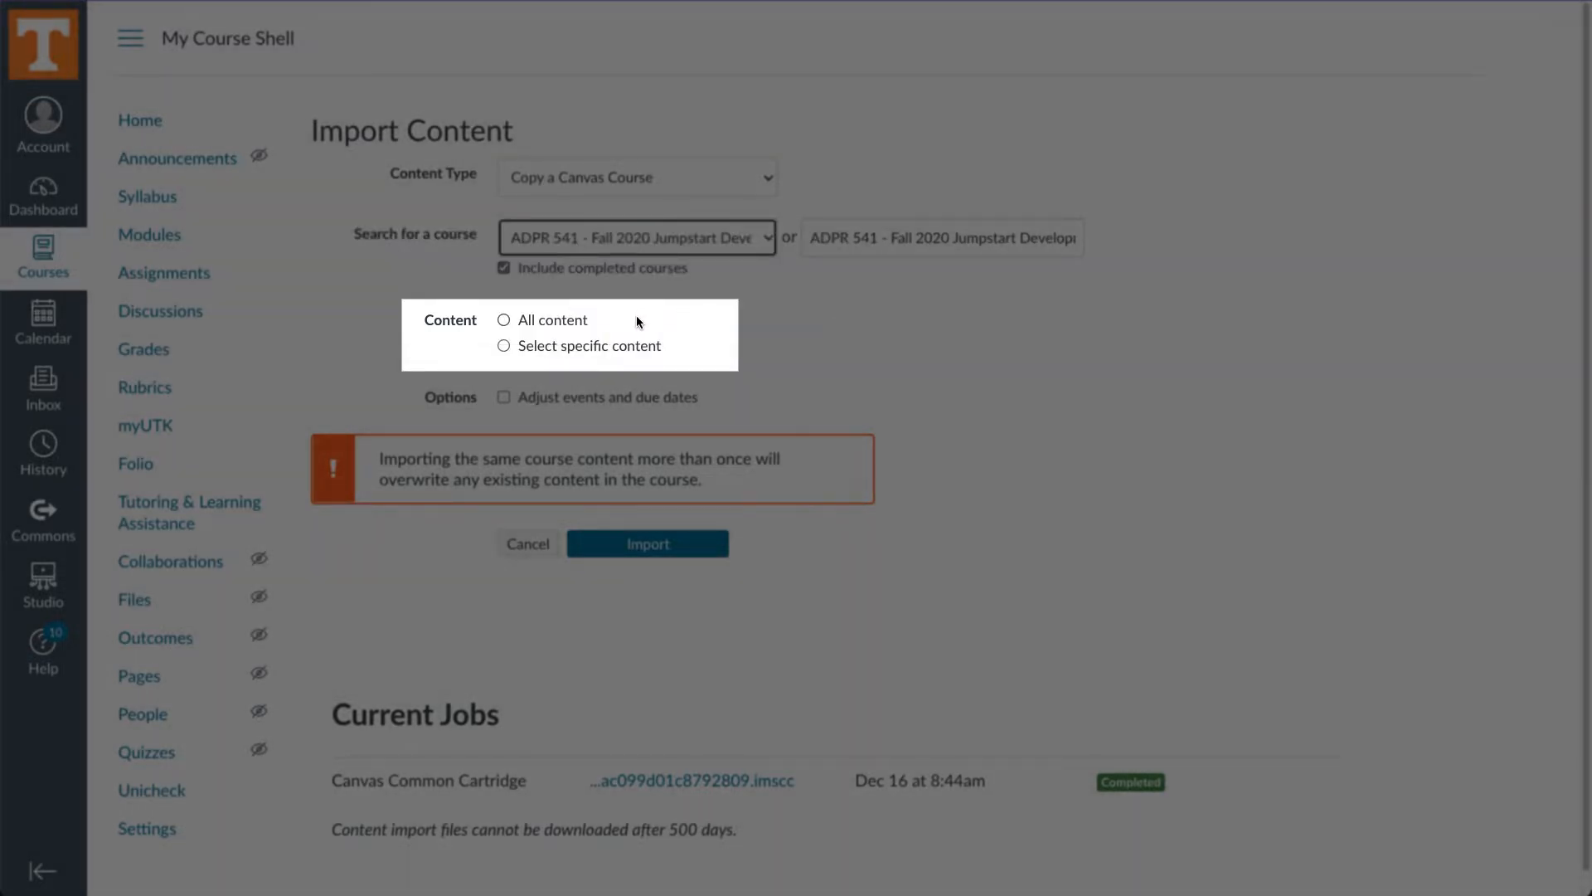
{"action": "left_click", "coordinate": [588, 347]}
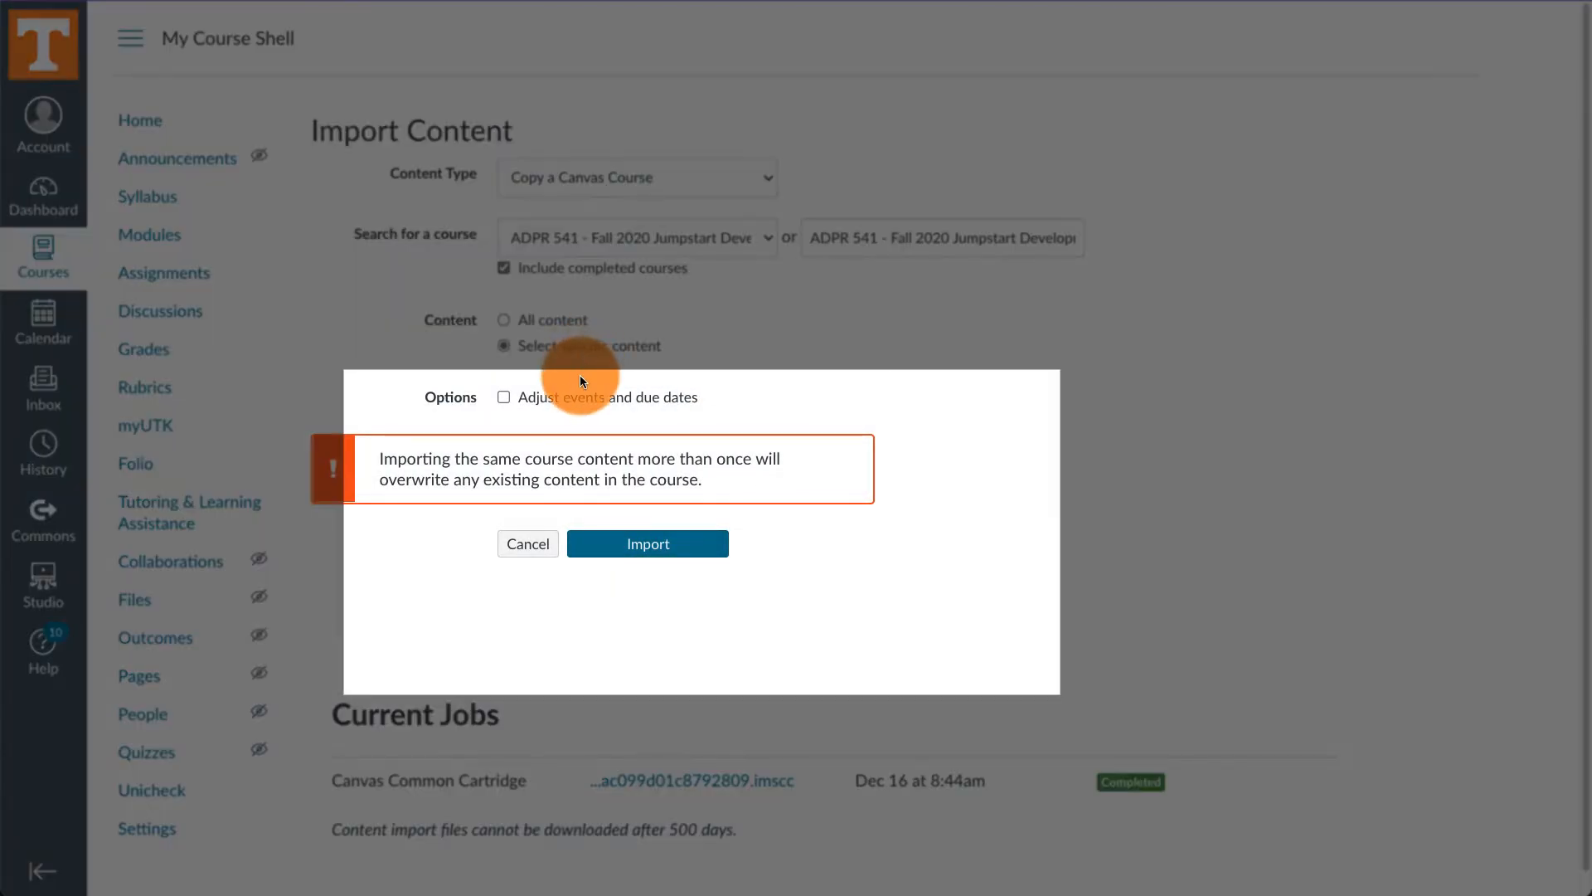
{"action": "left_click", "coordinate": [576, 398]}
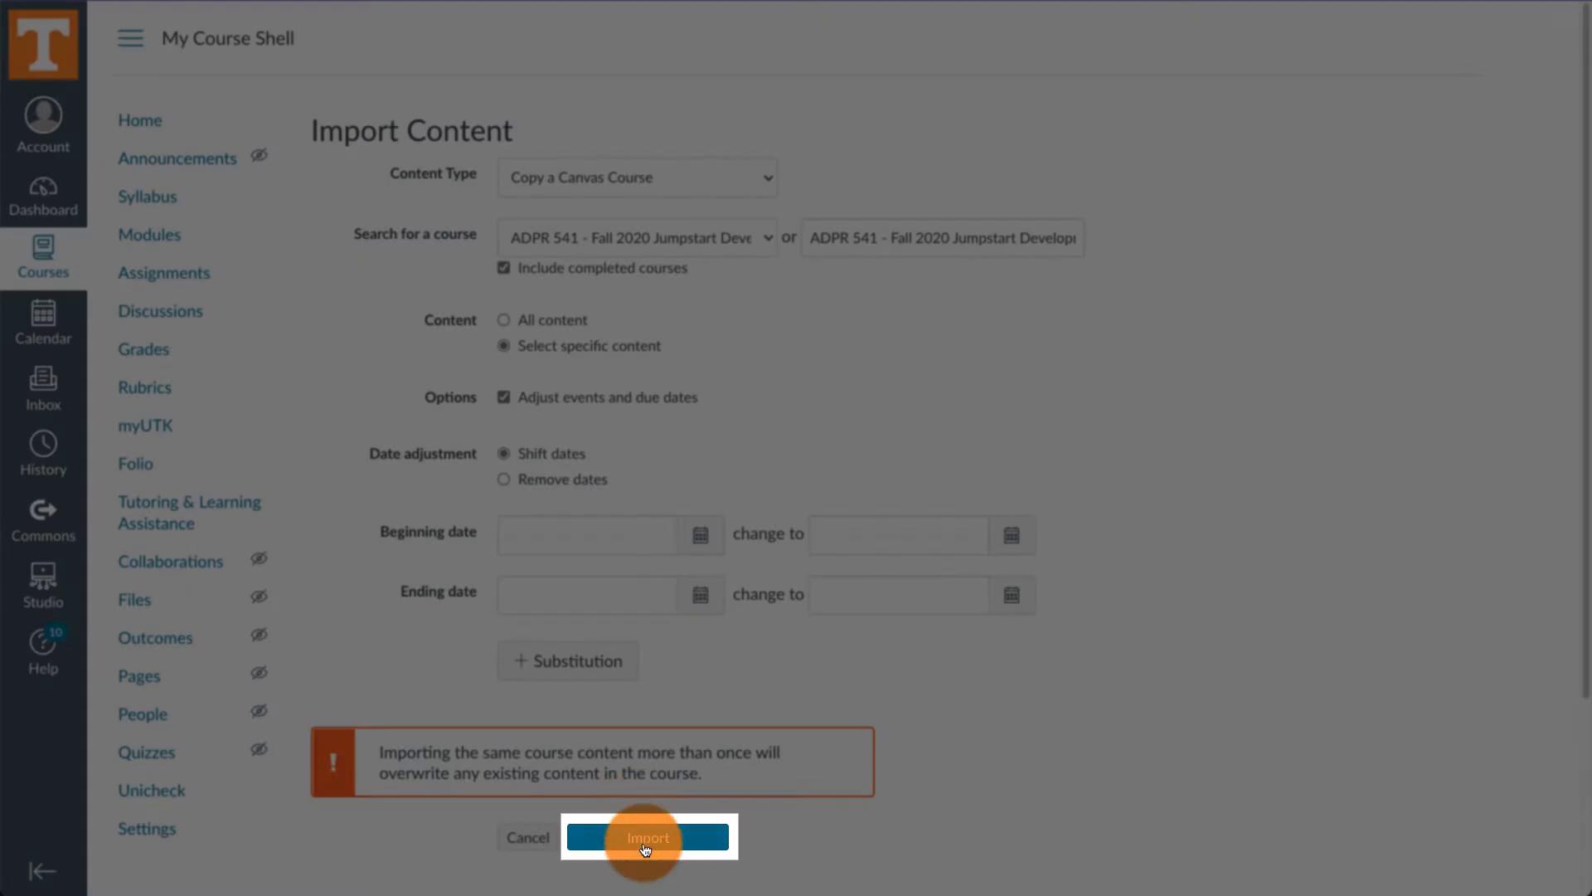
{"action": "left_click", "coordinate": [645, 839]}
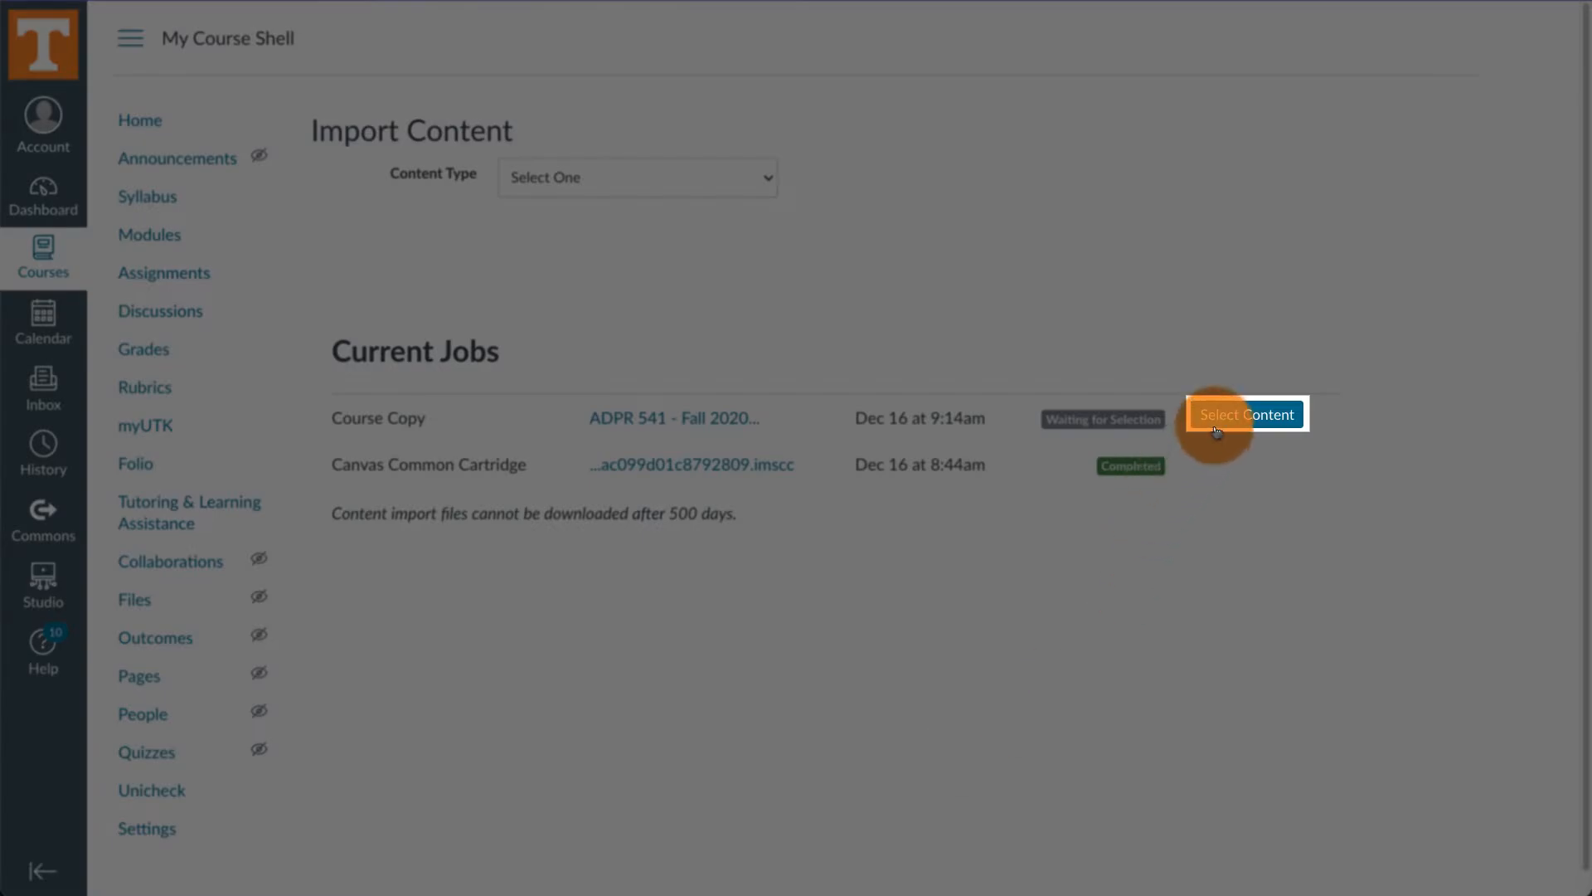
Select Module 1: Universal Design Principles and all assignments, quizzes, pages and files for the ADPR 541 course copy, and submit the selection
{"action": "left_click", "coordinate": [1215, 418]}
{"action": "left_click", "coordinate": [358, 288]}
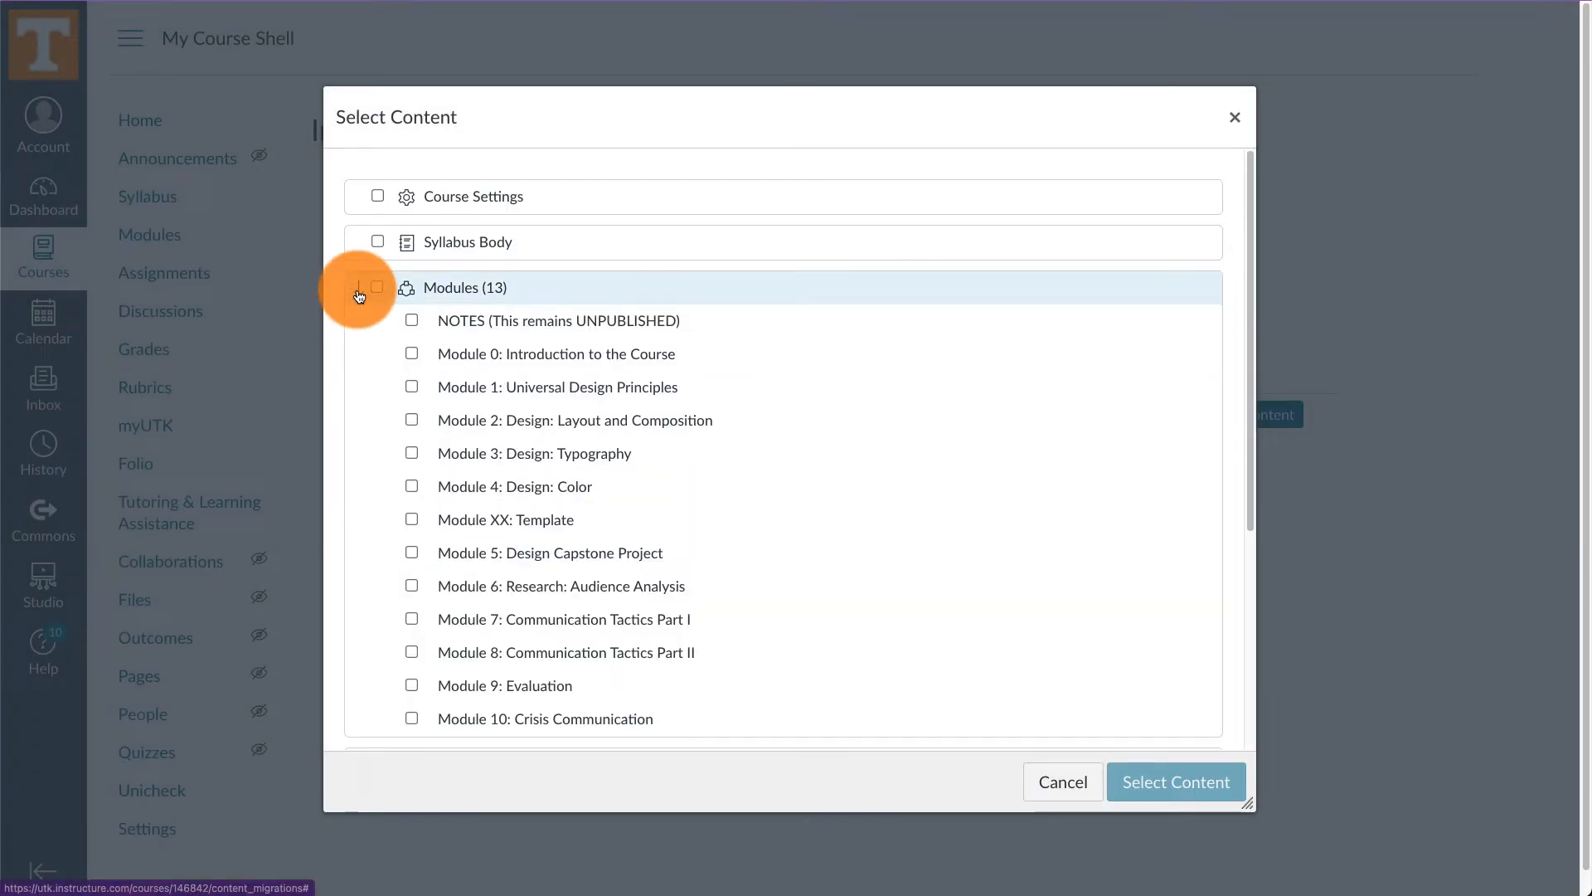
{"action": "left_click", "coordinate": [412, 389]}
{"action": "scroll", "coordinate": [412, 390], "scroll_direction": "down", "scroll_amount": 4}
{"action": "left_click", "coordinate": [377, 427]}
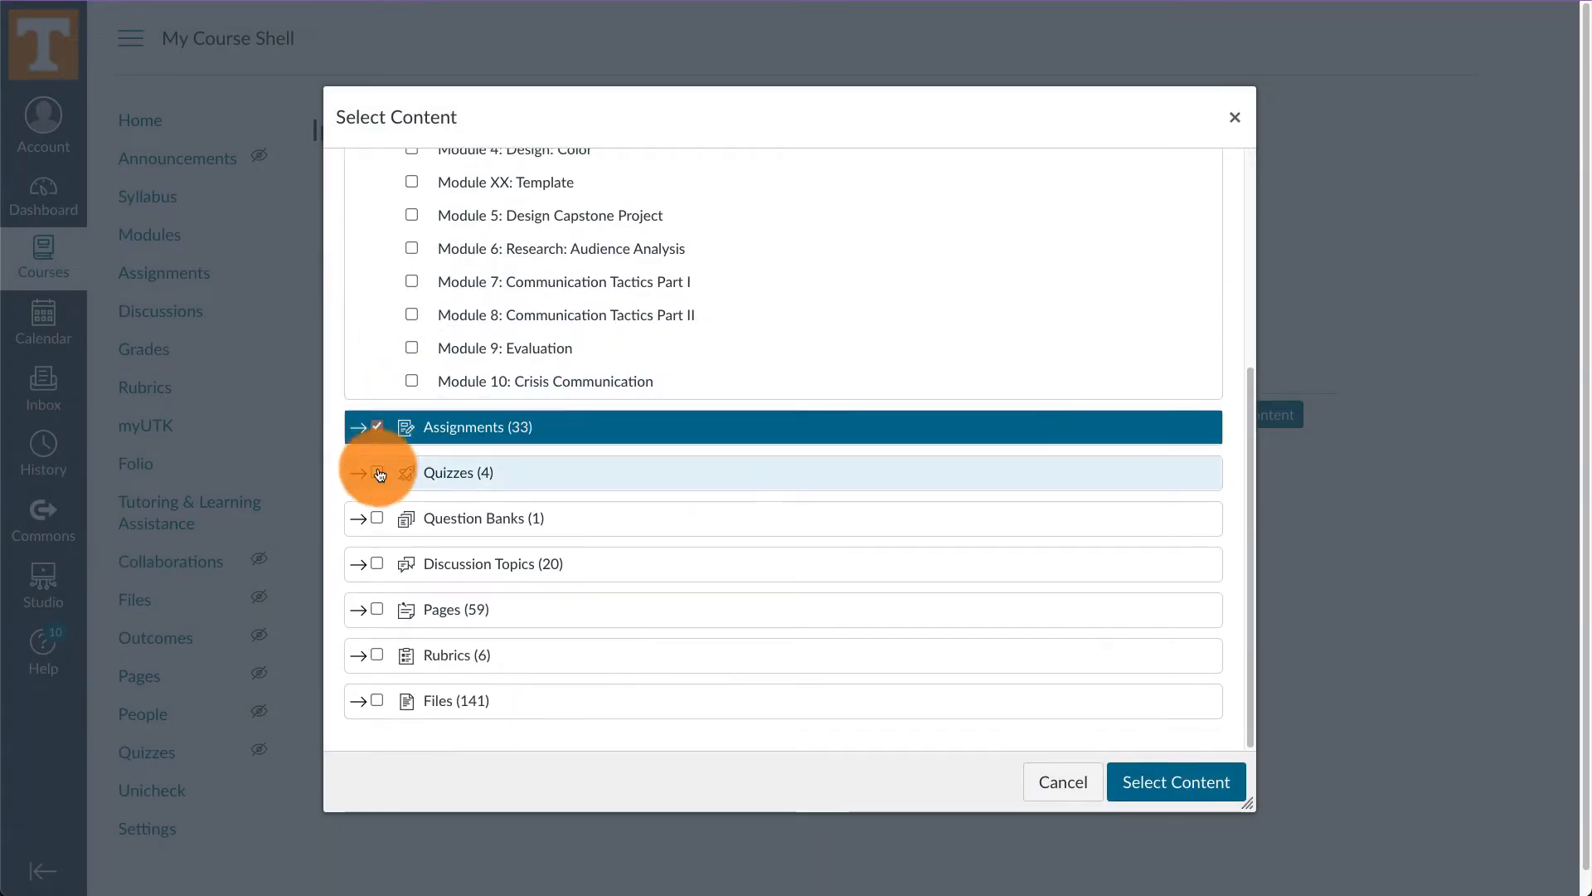
{"action": "left_click", "coordinate": [377, 473]}
{"action": "left_click", "coordinate": [377, 609]}
{"action": "left_click", "coordinate": [378, 655]}
{"action": "left_click", "coordinate": [378, 700]}
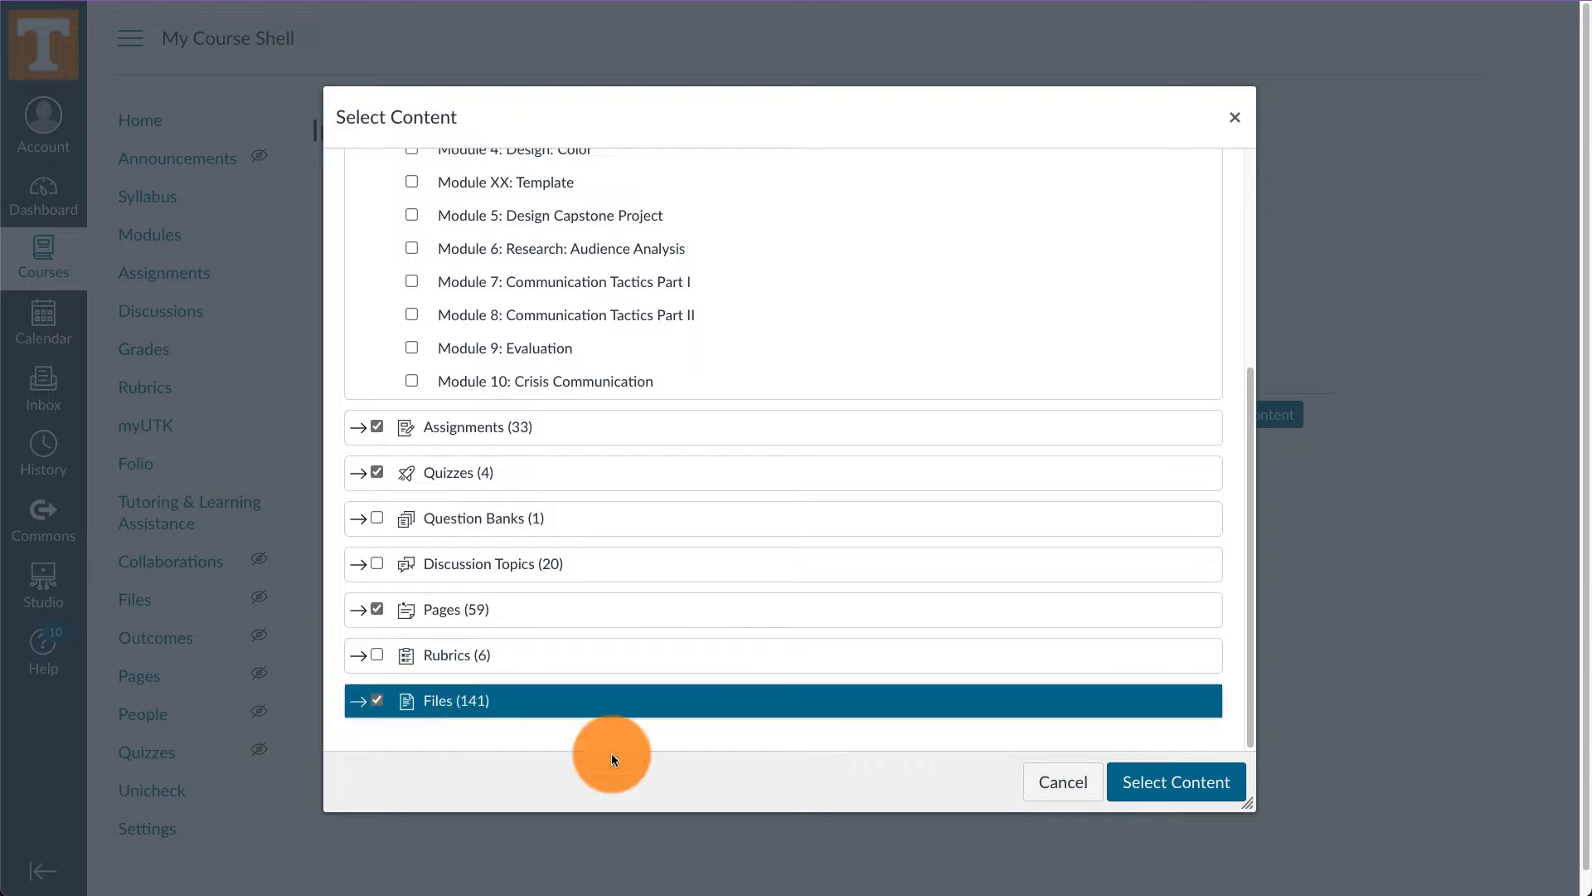
{"action": "left_click", "coordinate": [1177, 782]}
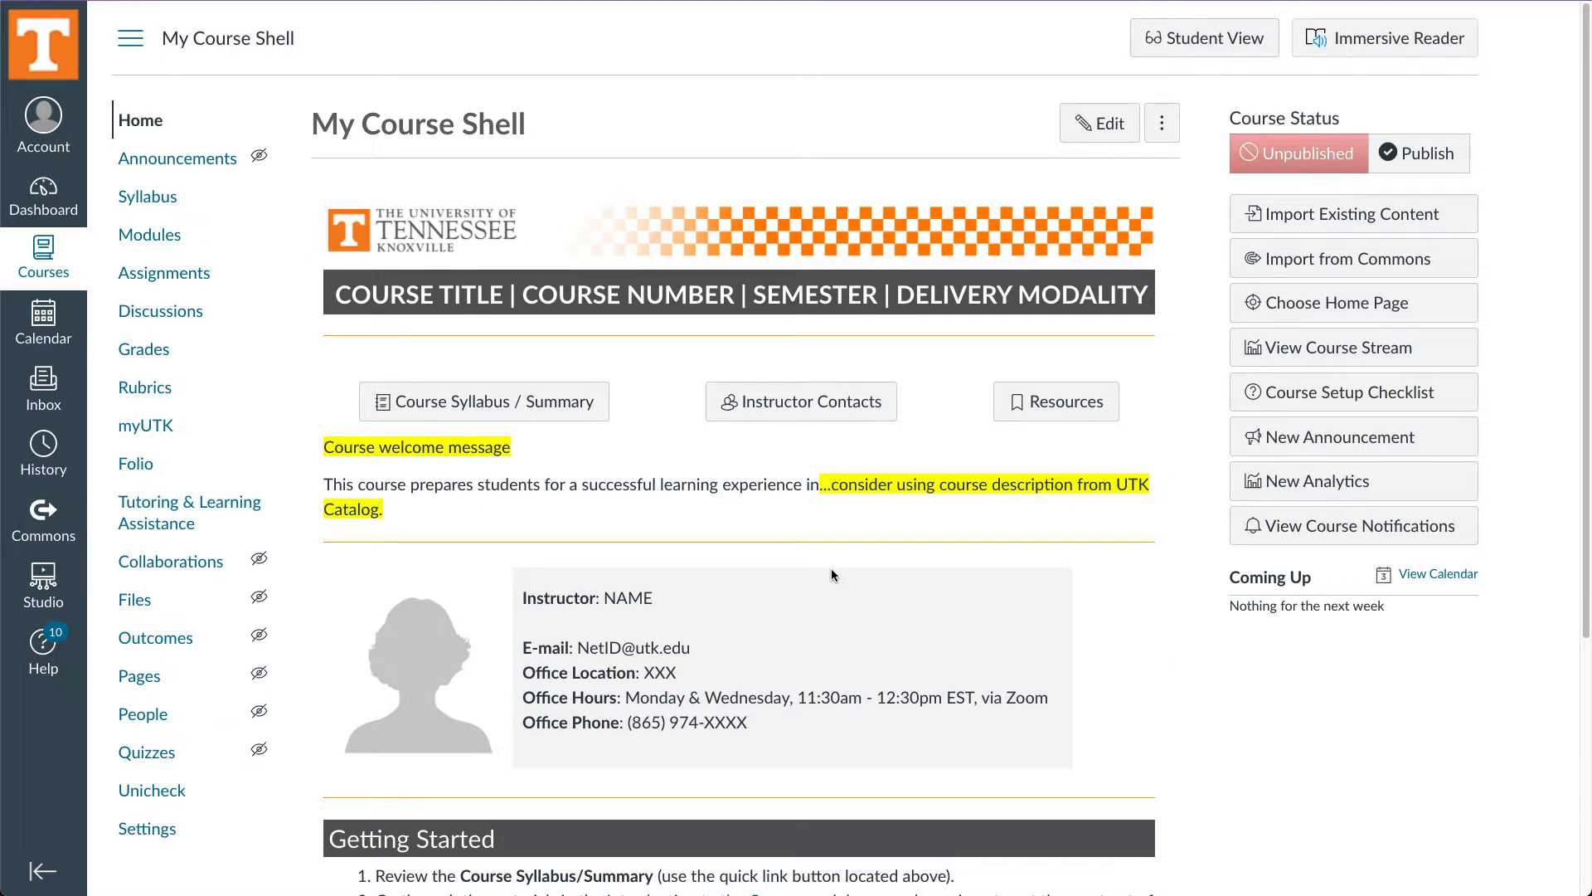
Edit the course home page and replace the COURSE TITLE placeholder in its heading with STRATEGIC COMMUNICATION TACTICS
{"action": "scroll", "coordinate": [831, 572], "scroll_direction": "down", "scroll_amount": 3}
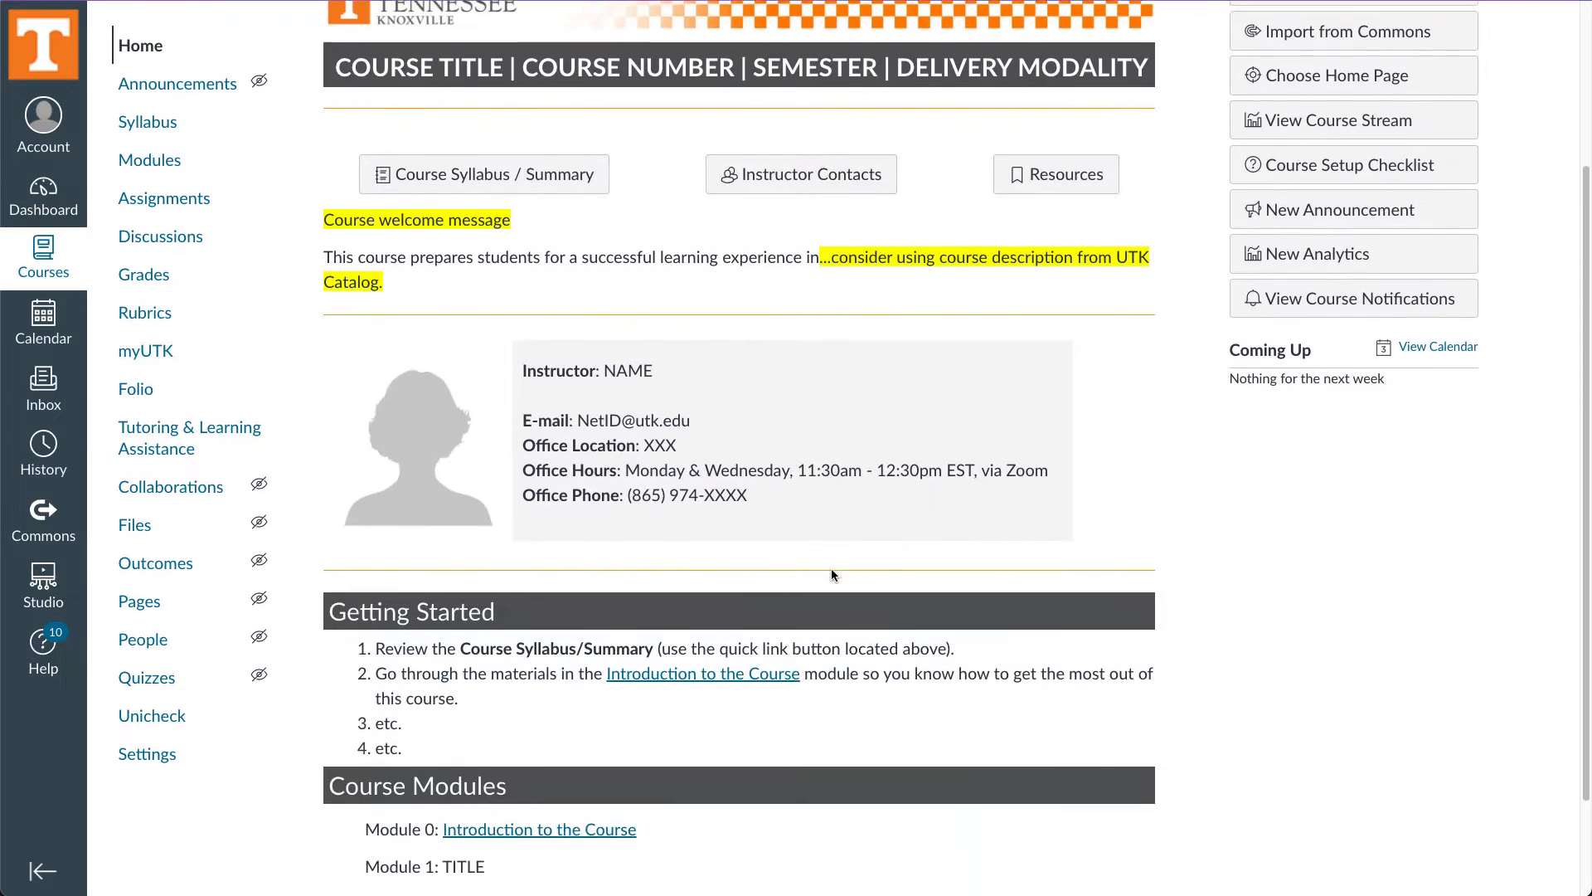
{"action": "scroll", "coordinate": [831, 569], "scroll_direction": "down", "scroll_amount": 1}
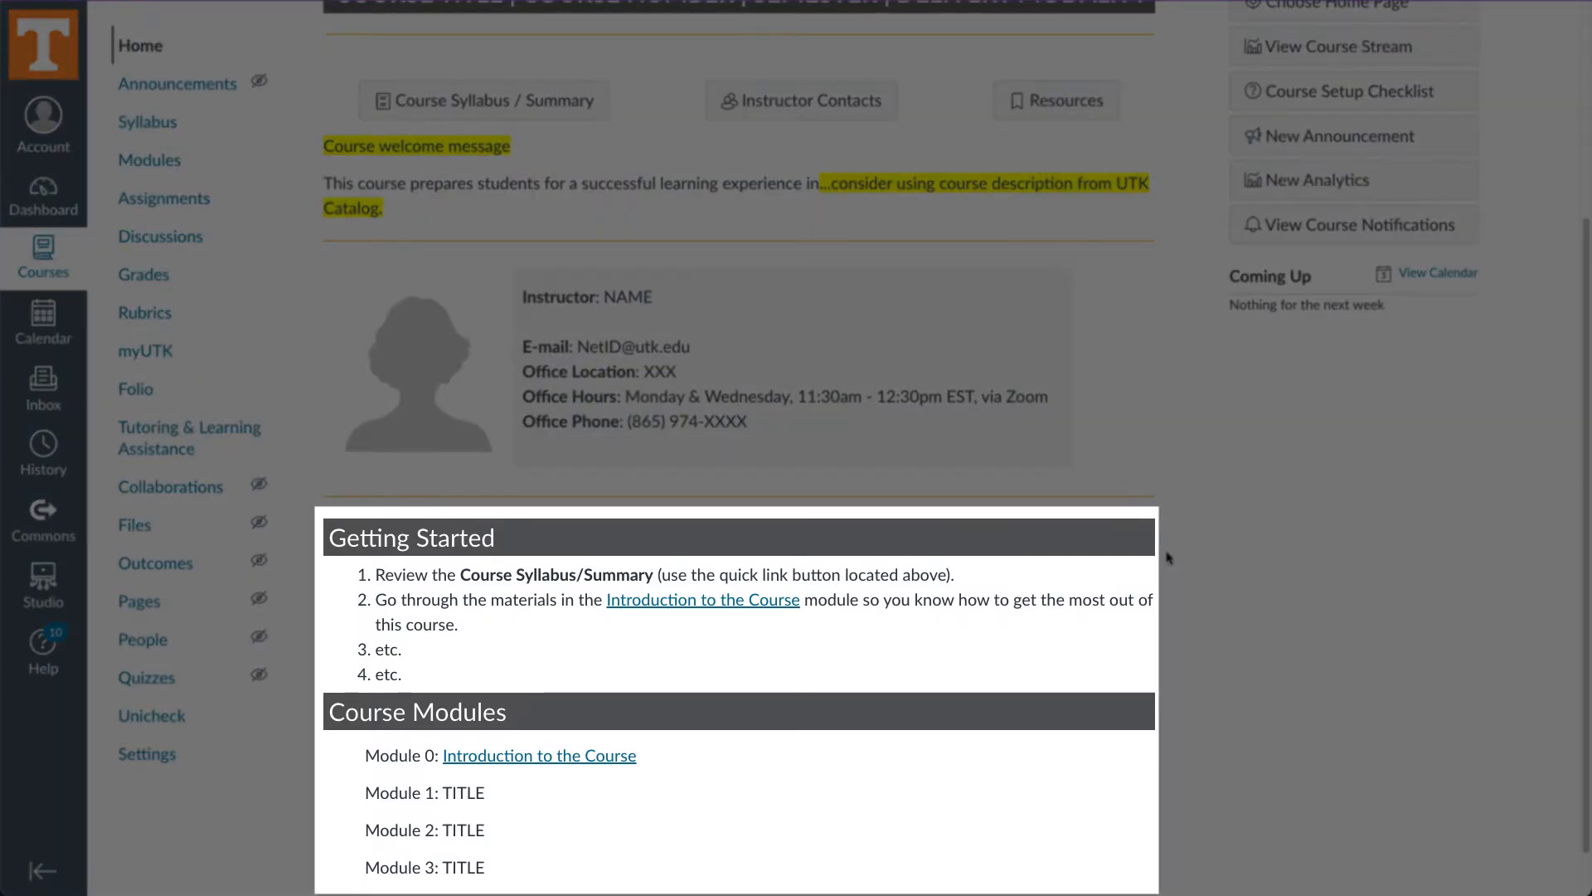
{"action": "scroll", "coordinate": [1166, 551], "scroll_direction": "up", "scroll_amount": 4}
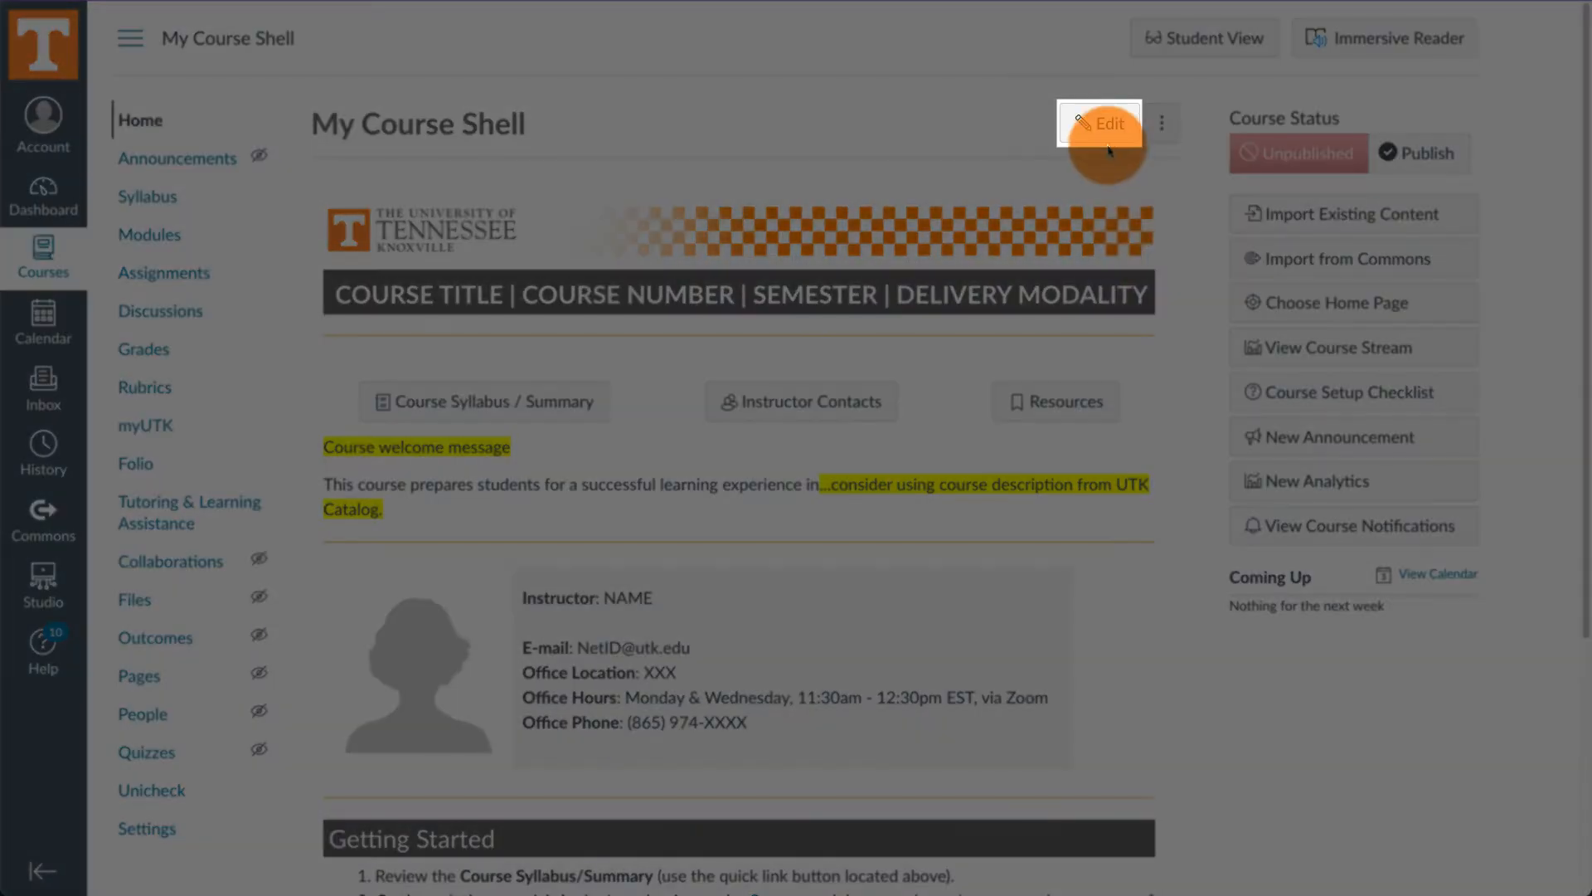
{"action": "left_click", "coordinate": [1107, 135]}
{"action": "left_click_drag", "start_coordinate": [485, 389], "coordinate": [658, 437]}
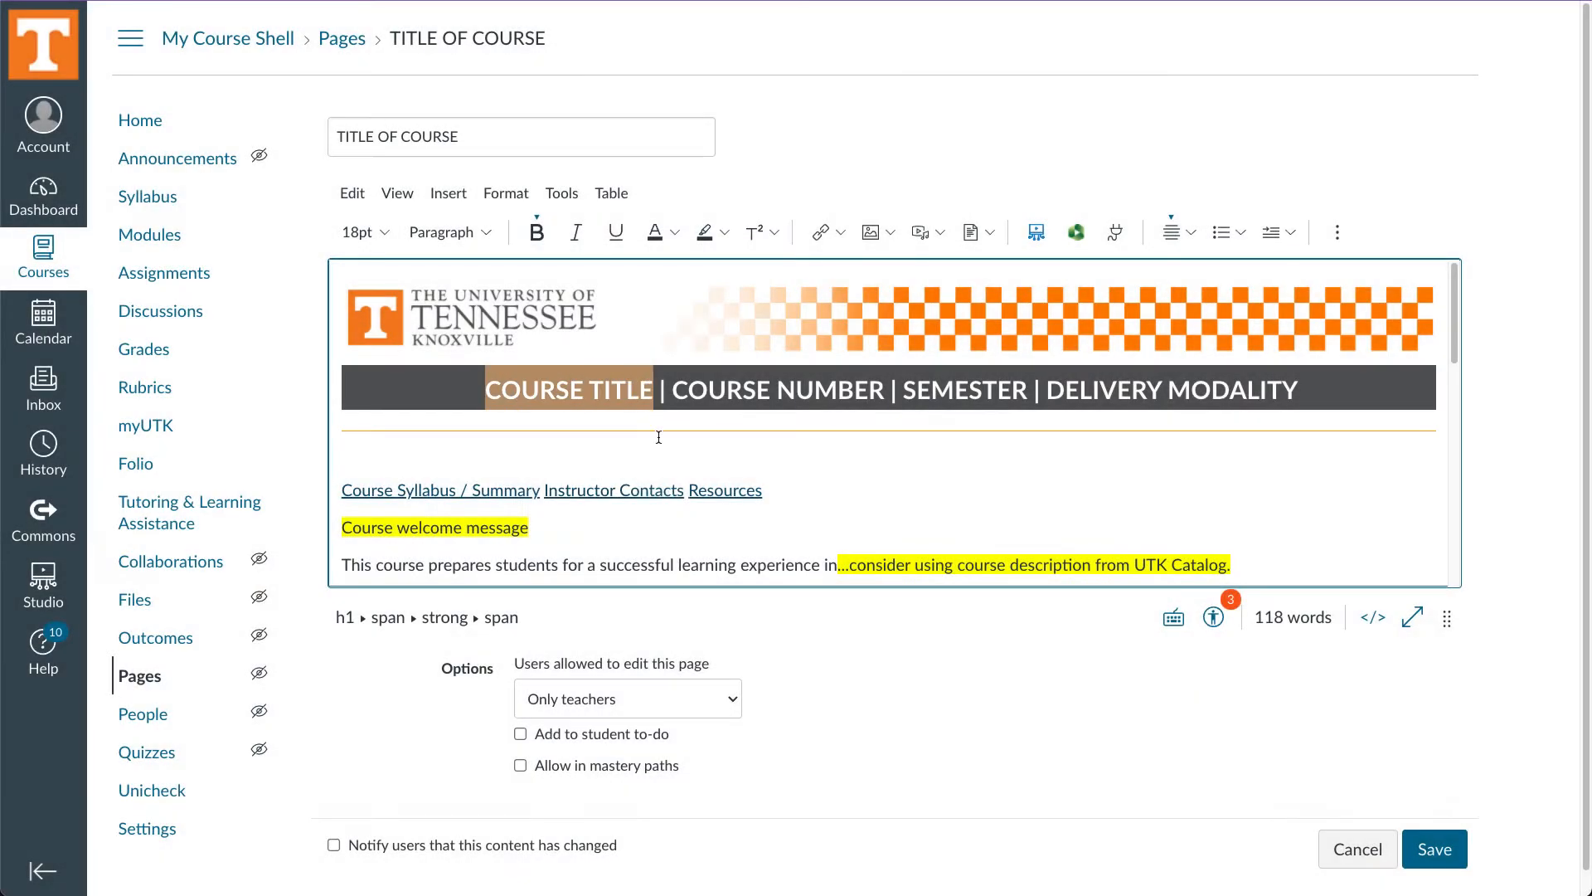
{"action": "type", "text": "STRAT | COURSE NUMBER | SEMESTER | DELIVERY MODALITY"}
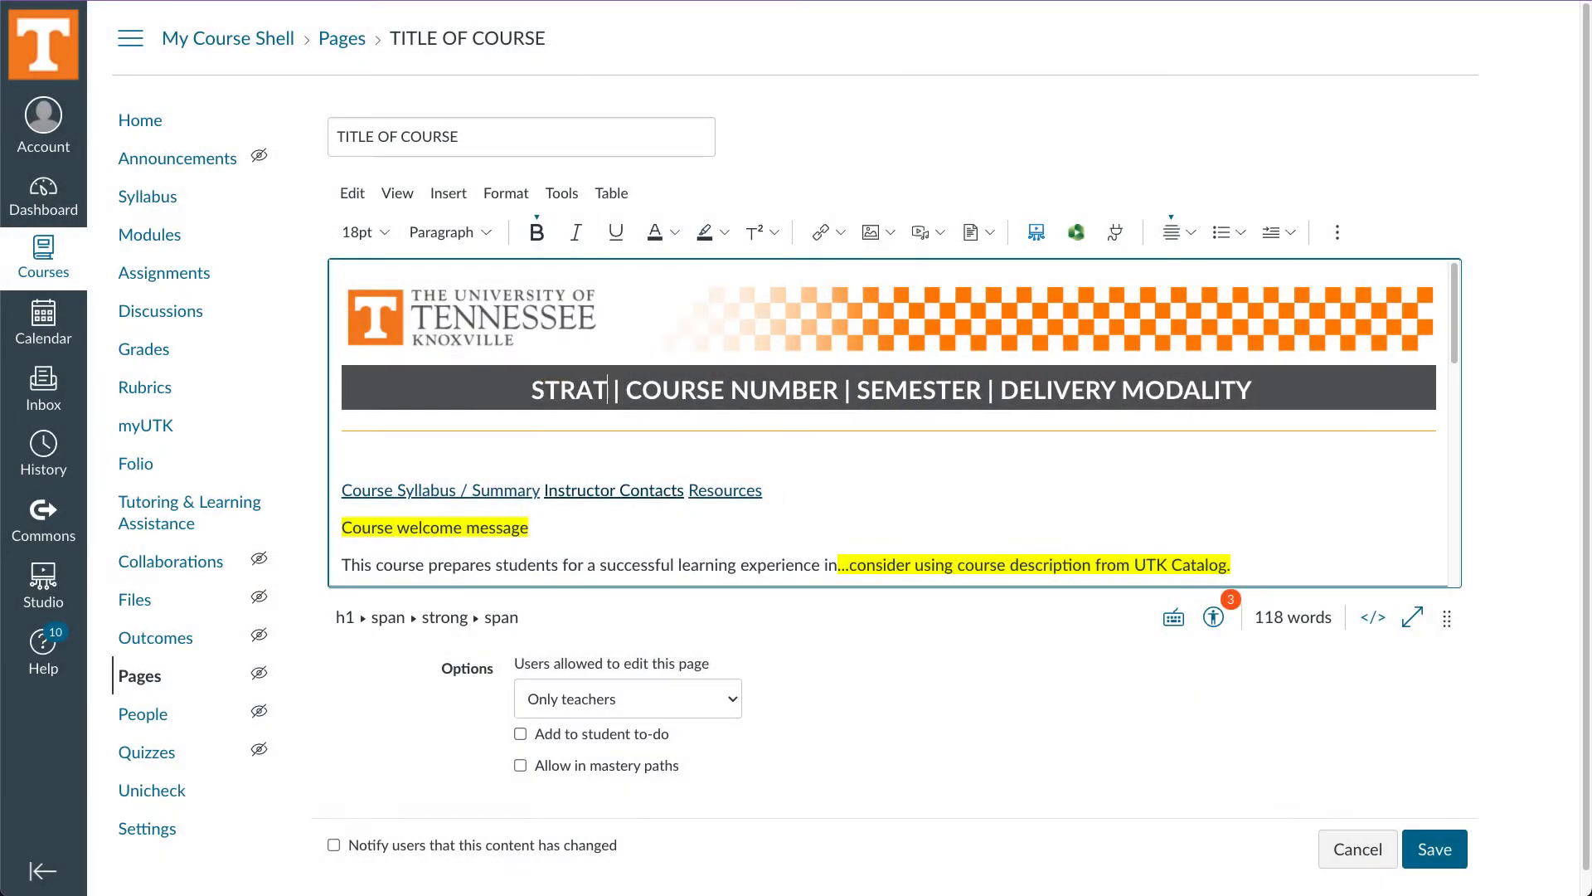
{"action": "type", "text": "EGIC COMMUNICATION TACTICS"}
Replace the NAME placeholder in the home page's contact table with the instructor's full name
{"action": "scroll", "coordinate": [695, 393], "scroll_direction": "down", "scroll_amount": 3}
{"action": "double_click", "coordinate": [695, 394]}
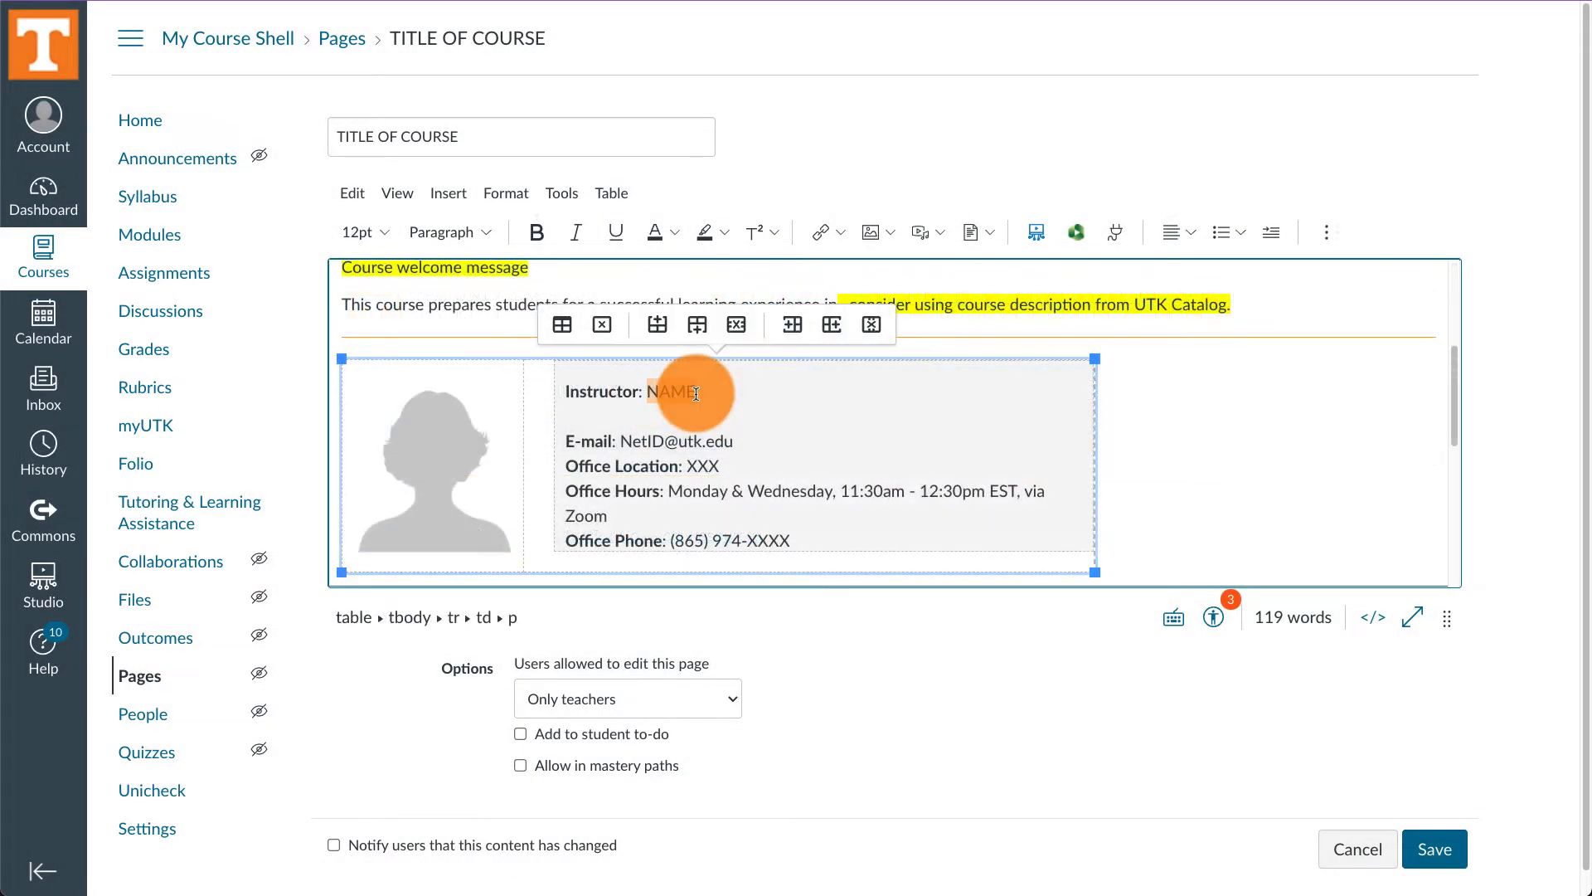
{"action": "type", "text": "SMOKEY T. HOUND"}
{"action": "scroll", "coordinate": [1076, 572], "scroll_direction": "down", "scroll_amount": 5}
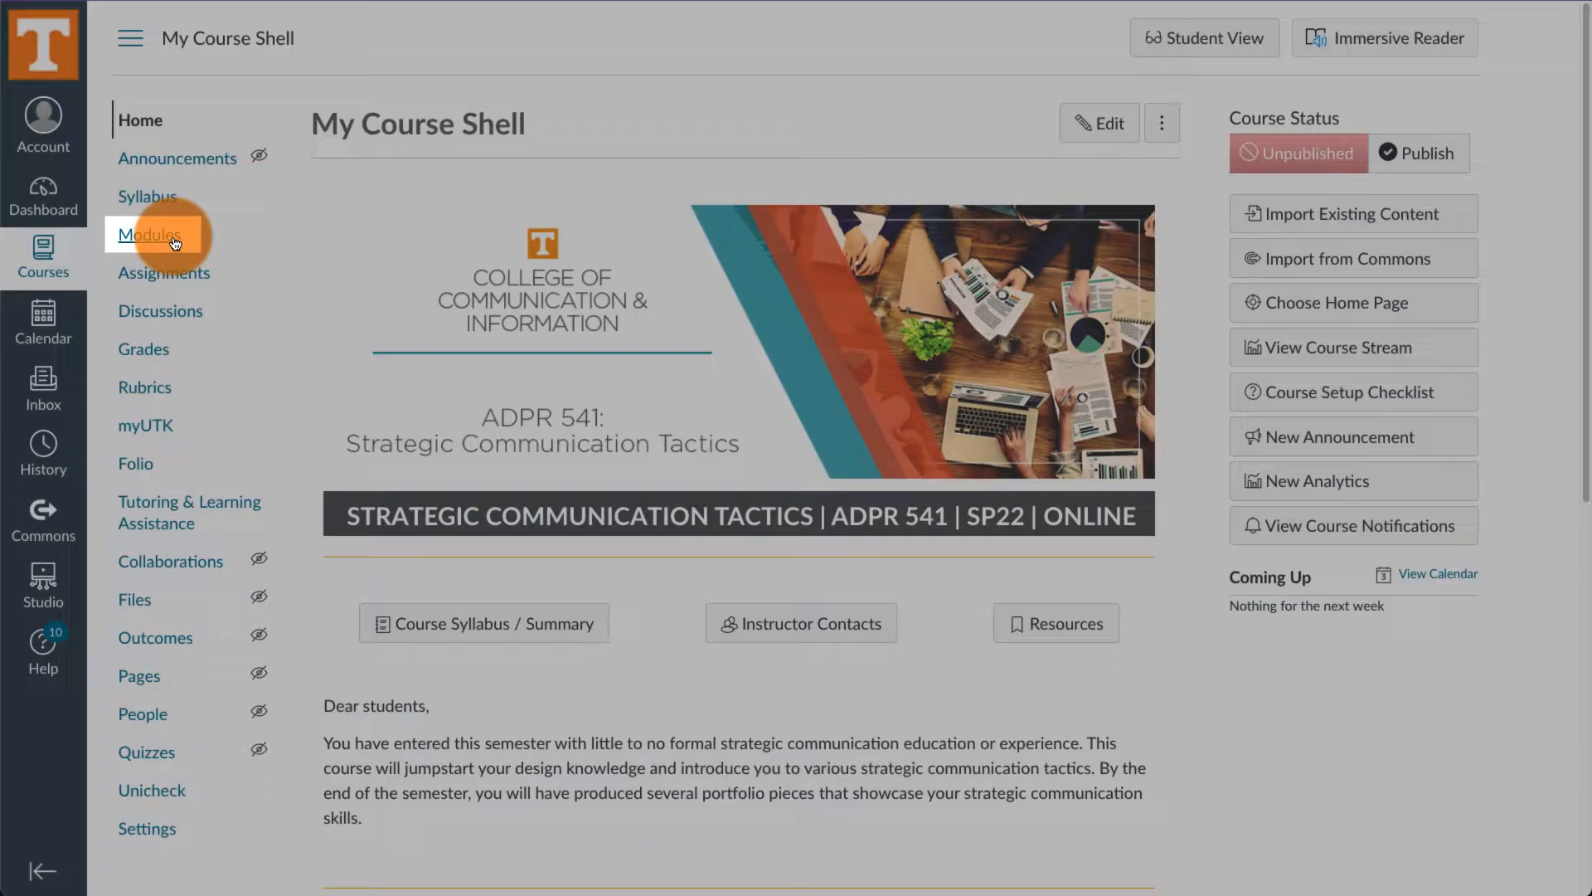
Open the HOW TO USE THIS TEMPLATE page from the course modules, read through it and return to the module list
{"action": "left_click", "coordinate": [174, 242]}
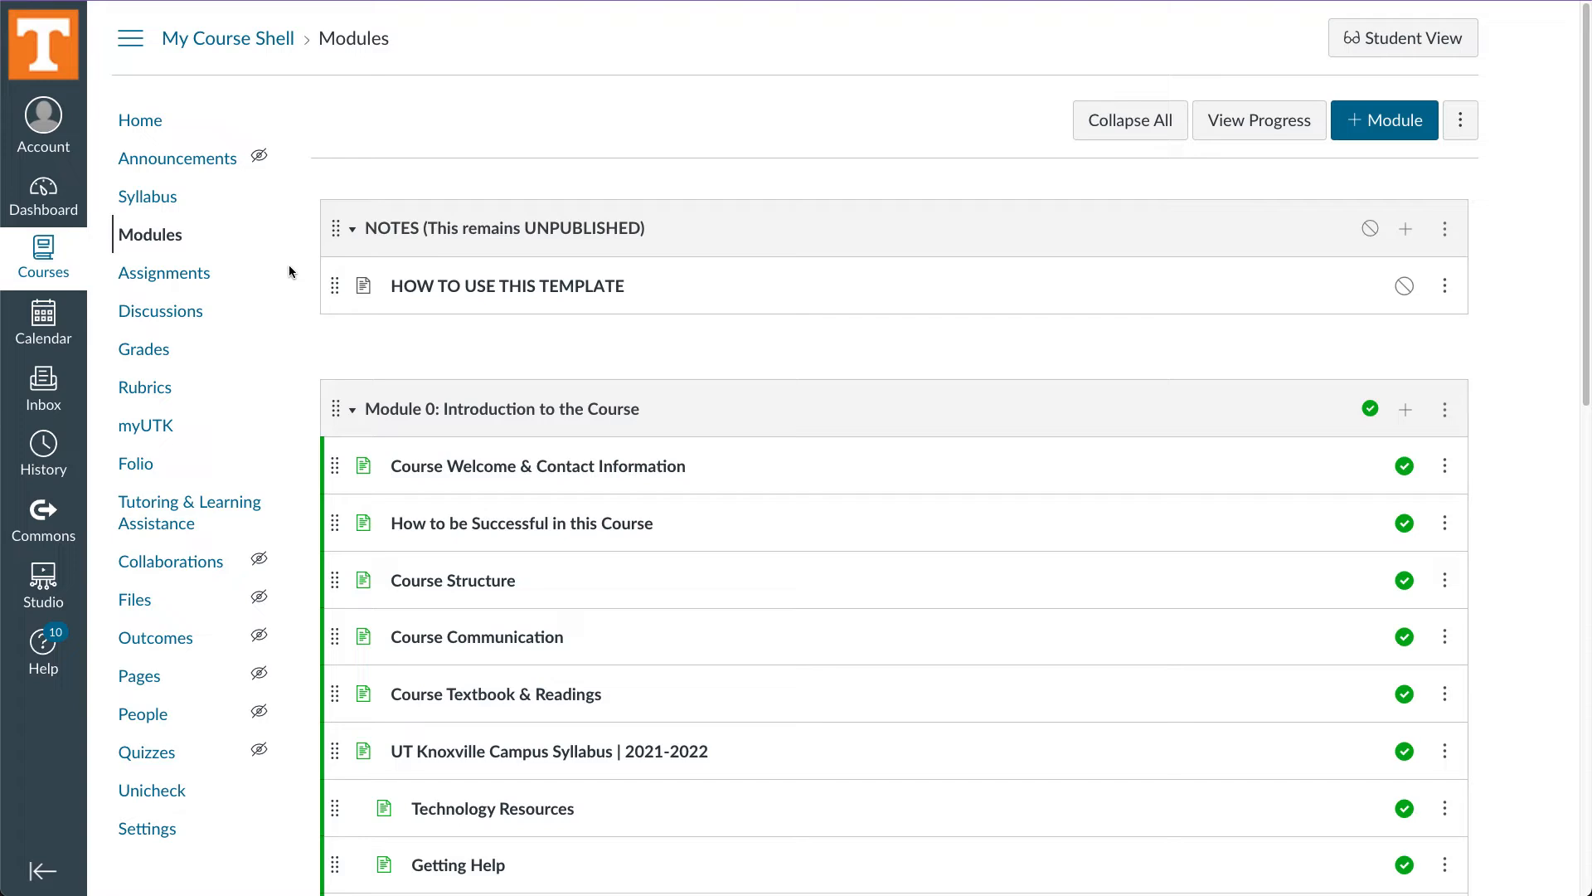
{"action": "scroll", "coordinate": [288, 266], "scroll_direction": "down", "scroll_amount": 1}
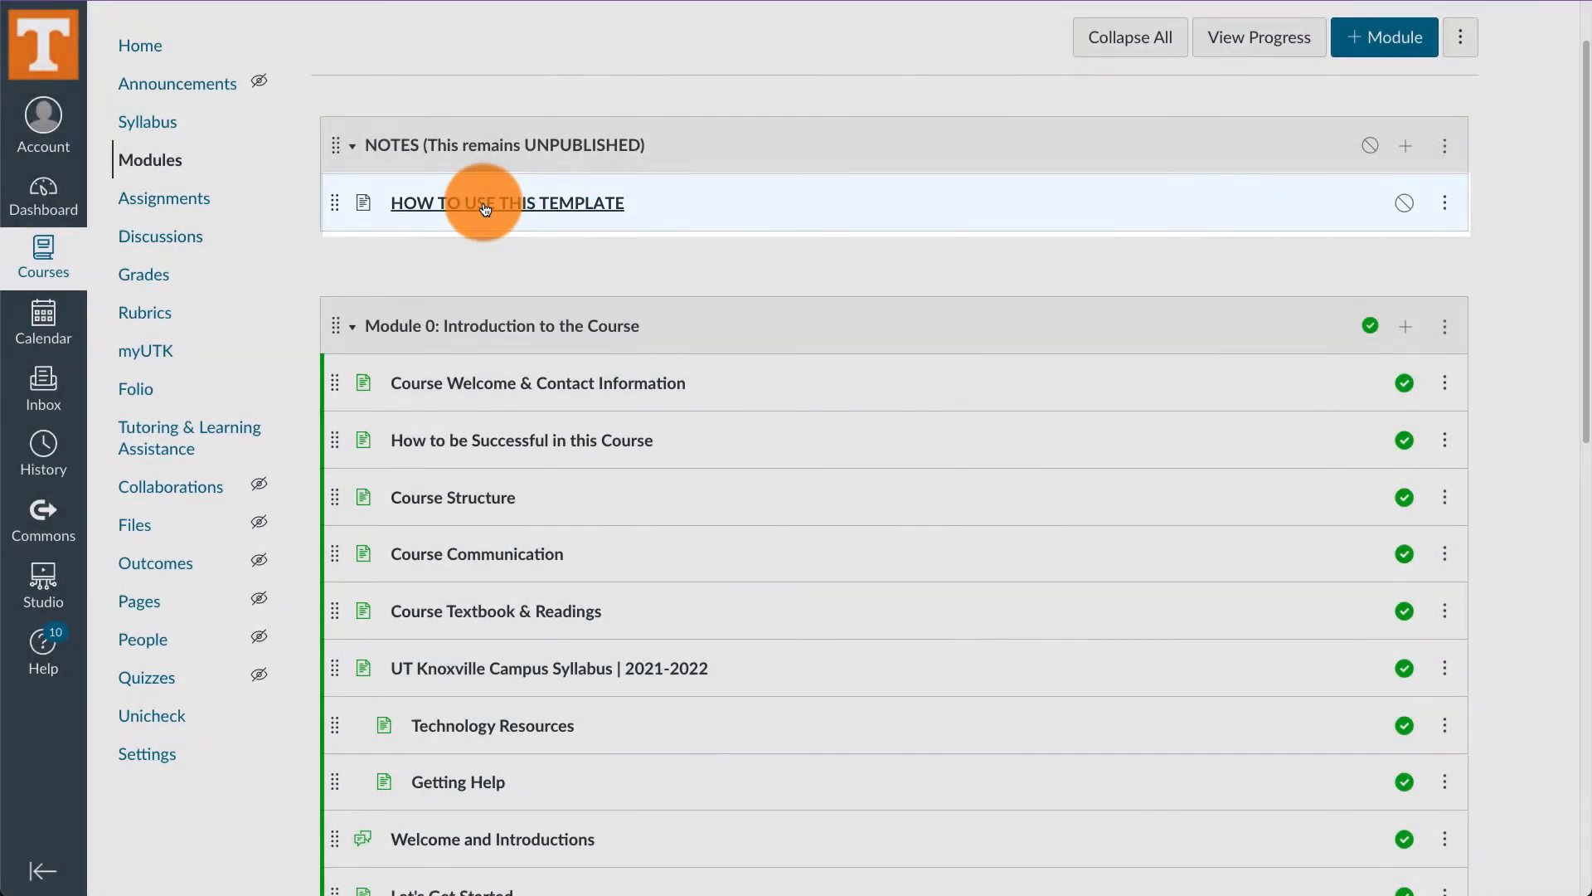
{"action": "left_click", "coordinate": [484, 205]}
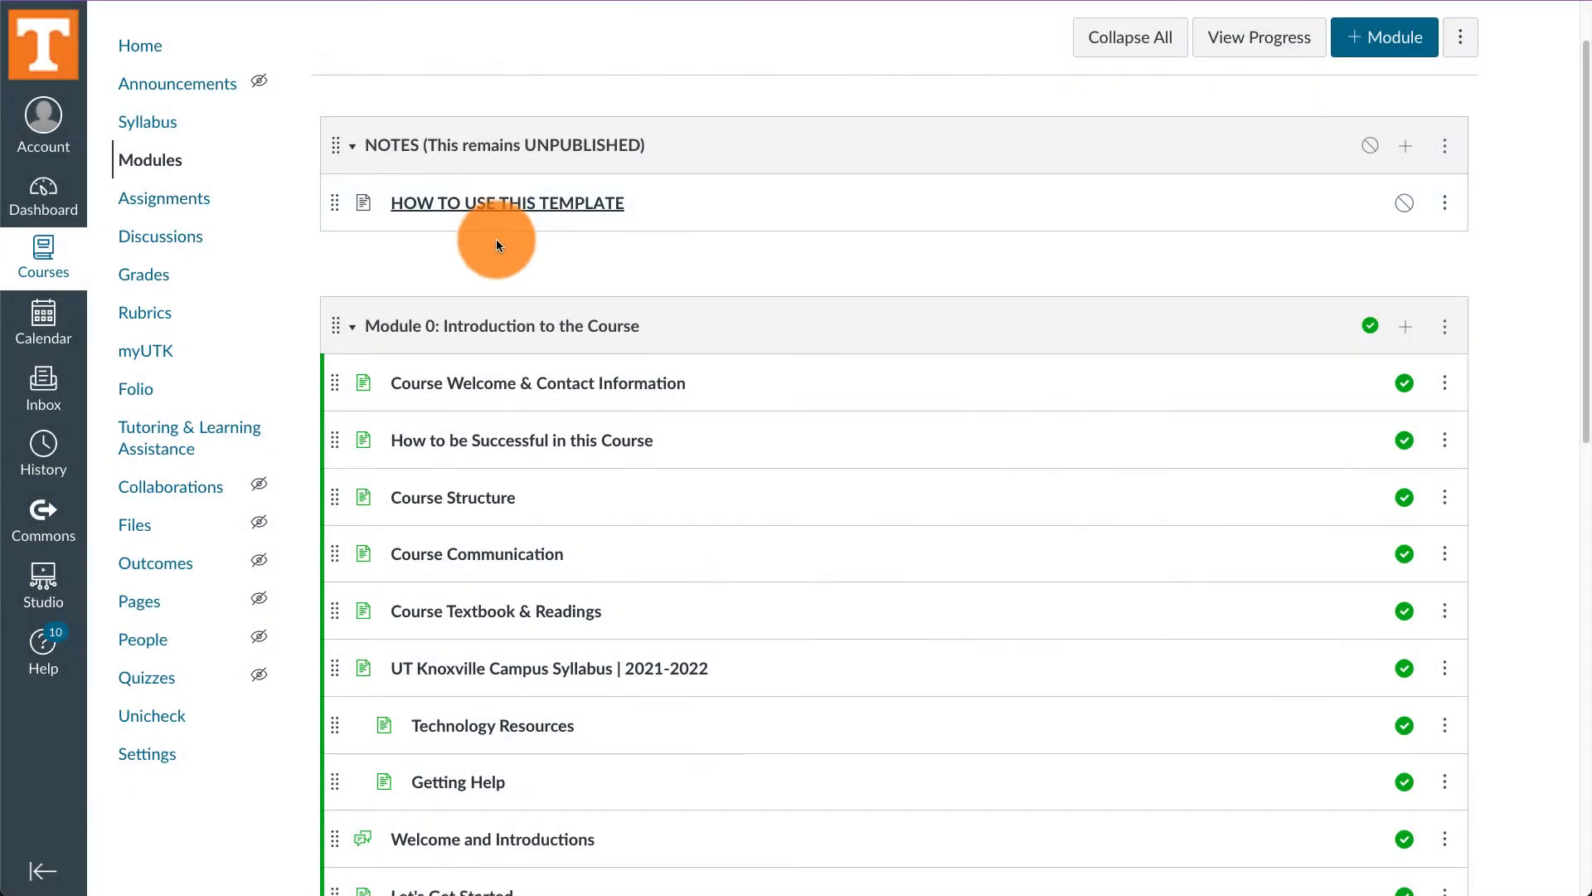
{"action": "scroll", "coordinate": [614, 305], "scroll_direction": "down", "scroll_amount": 2}
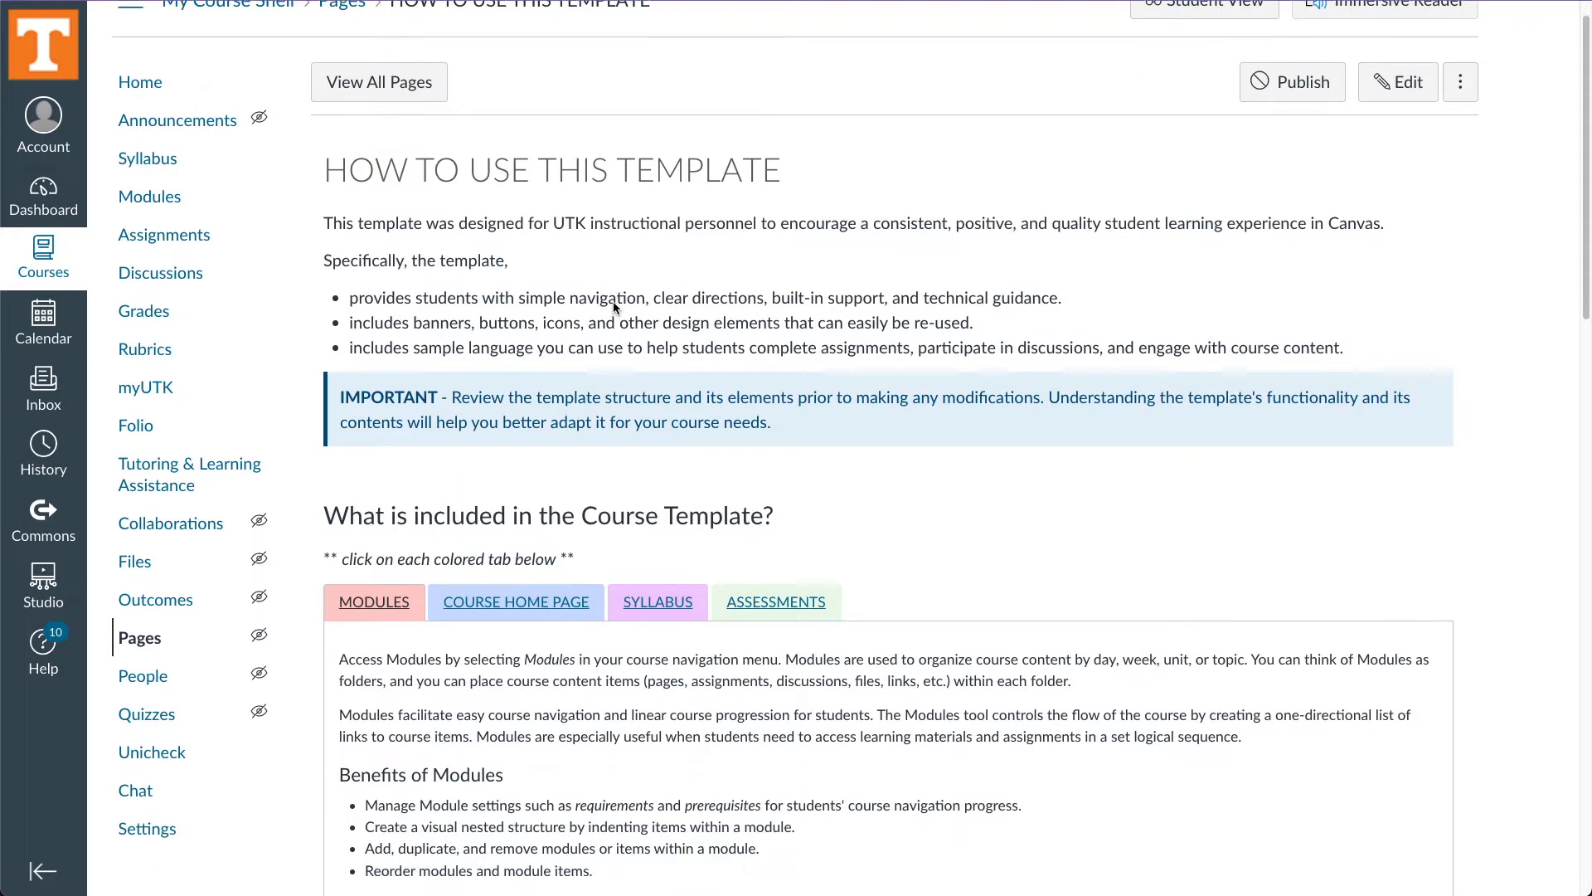
{"action": "scroll", "coordinate": [613, 301], "scroll_direction": "down", "scroll_amount": 2}
{"action": "key", "text": "alt+Left"}
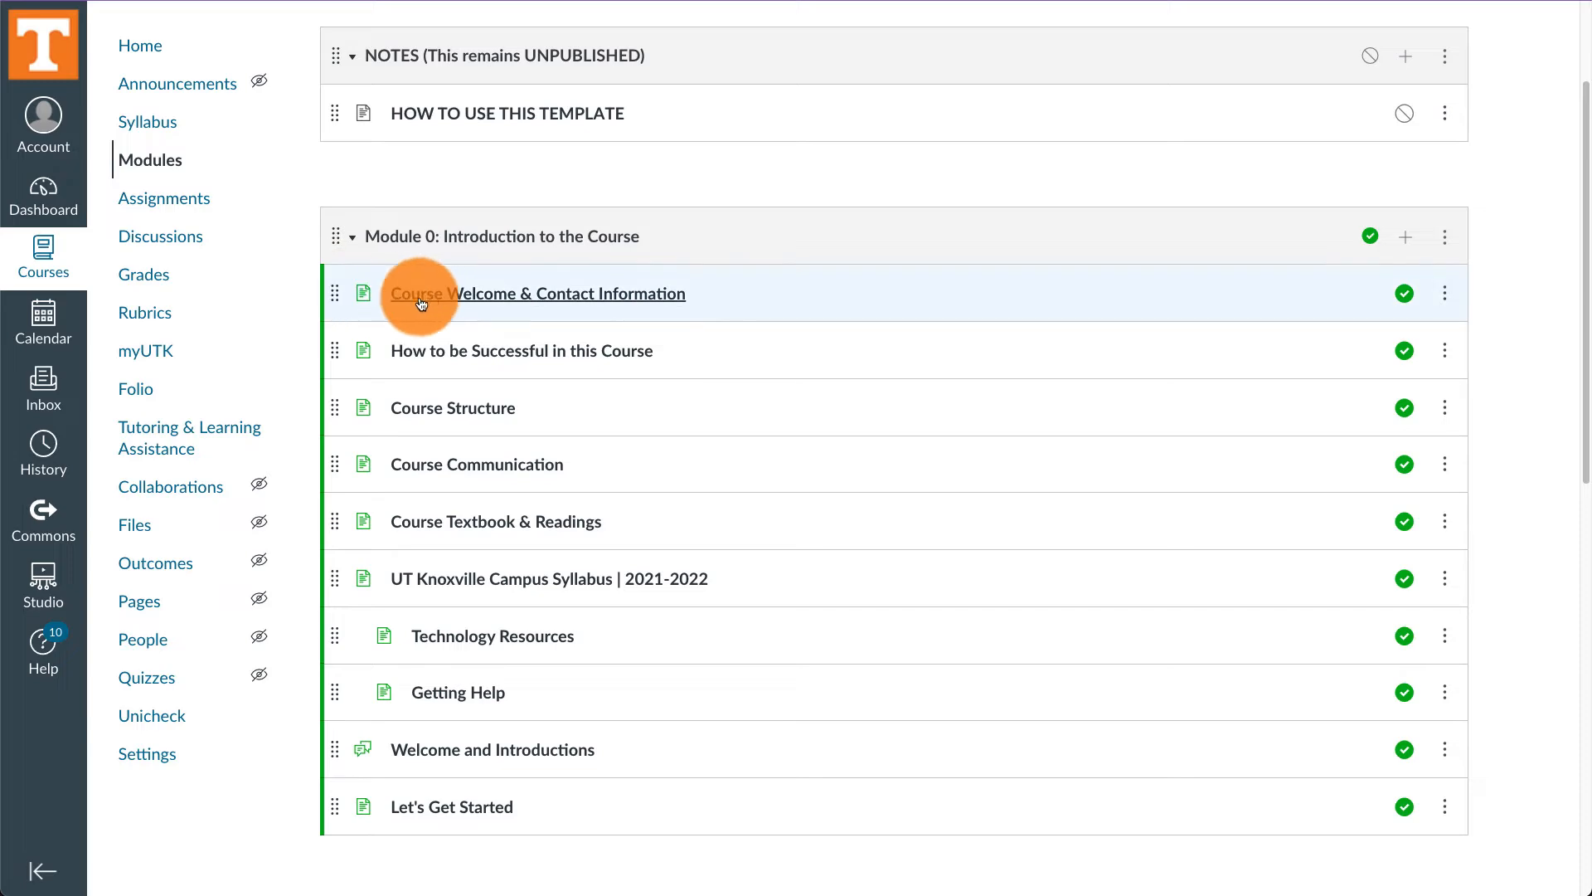
Review the Course Welcome & Contact Information page in Module 0 and the Module 1: Overview page
{"action": "left_click", "coordinate": [430, 297]}
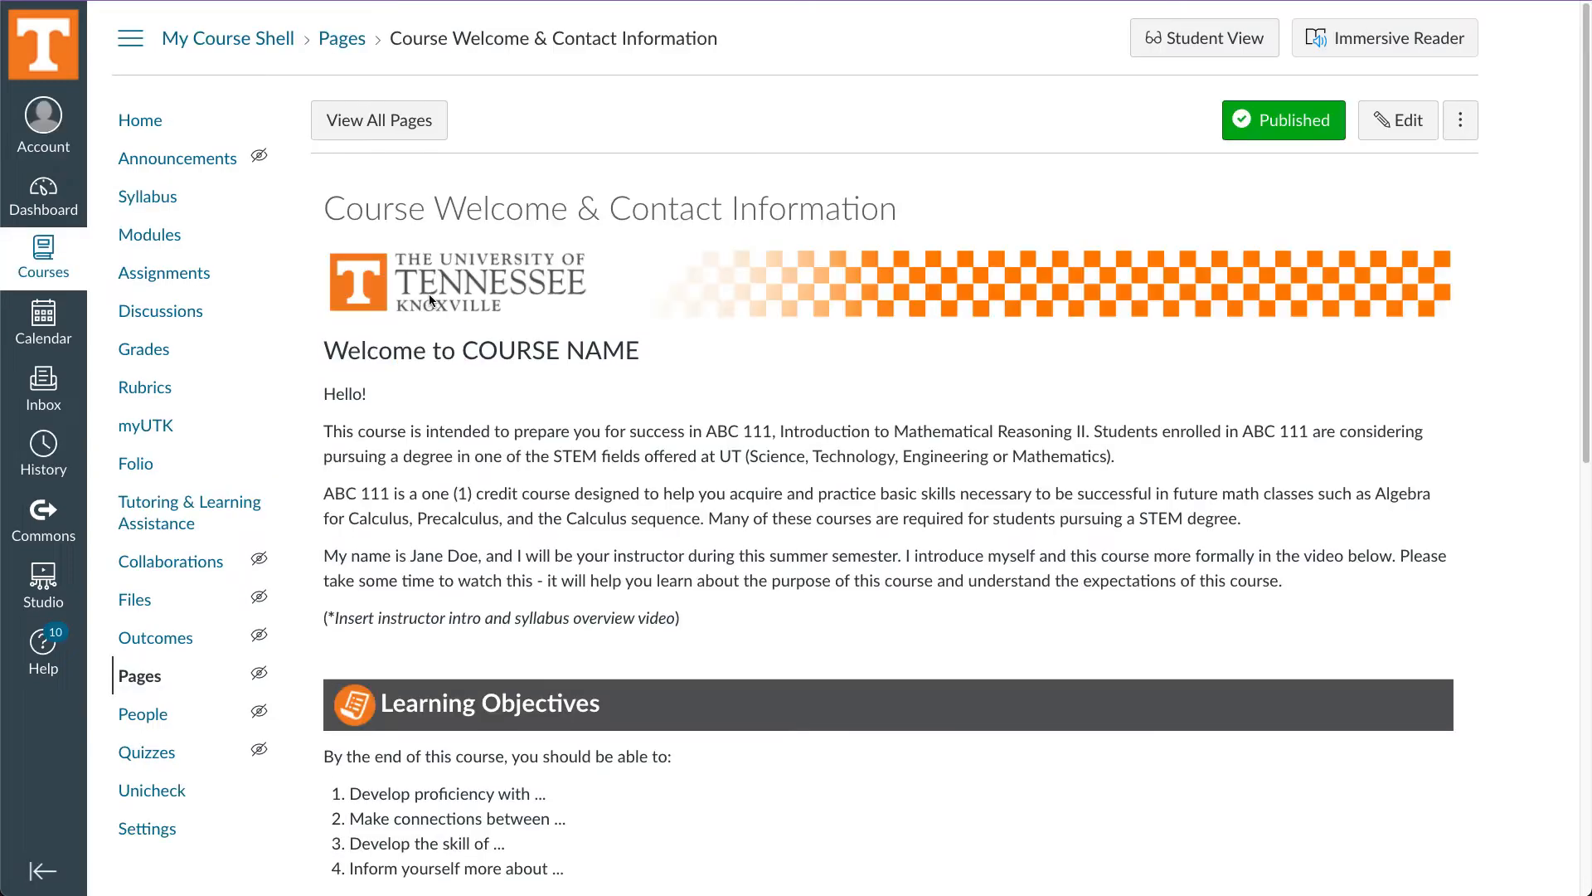
{"action": "scroll", "coordinate": [539, 373], "scroll_direction": "down", "scroll_amount": 4}
{"action": "scroll", "coordinate": [580, 417], "scroll_direction": "up", "scroll_amount": 1}
{"action": "scroll", "coordinate": [578, 417], "scroll_direction": "down", "scroll_amount": 4}
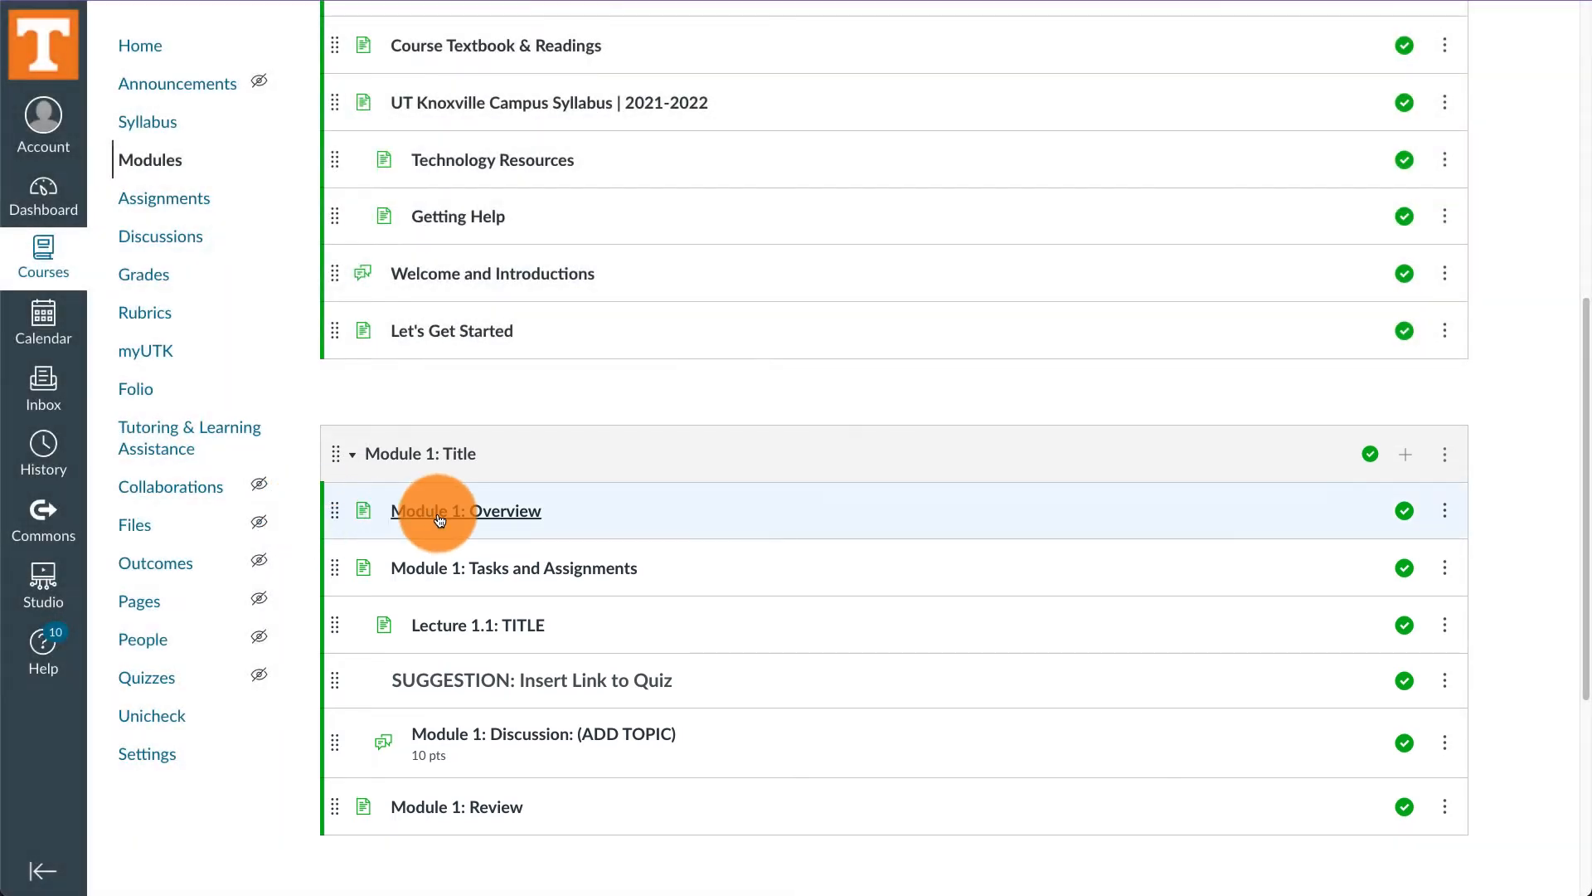
{"action": "left_click", "coordinate": [433, 510]}
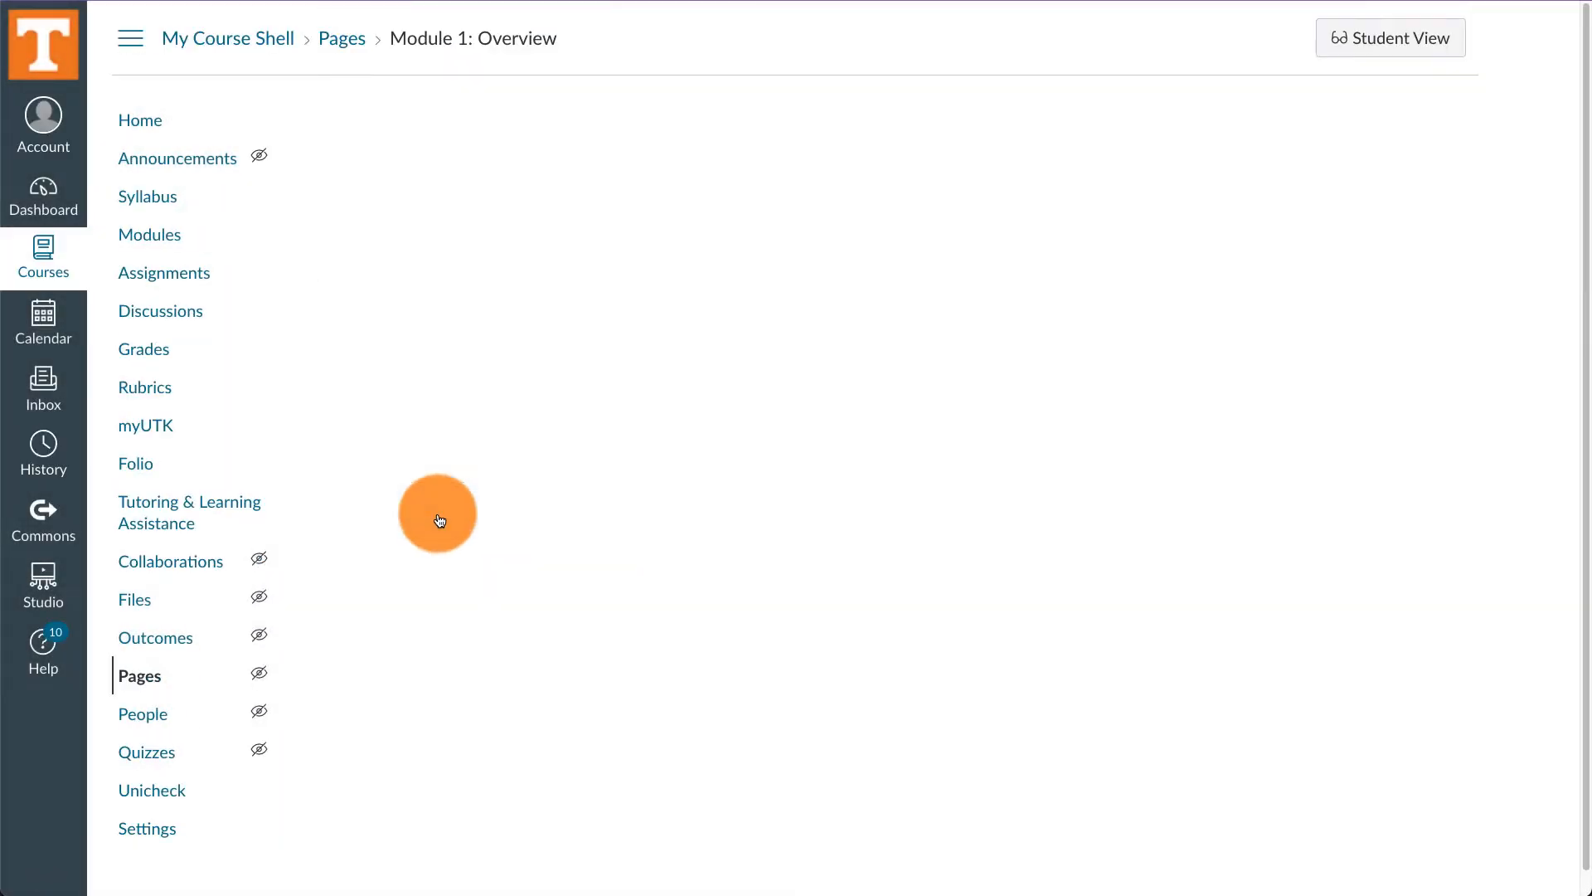
{"action": "left_click", "coordinate": [1430, 565]}
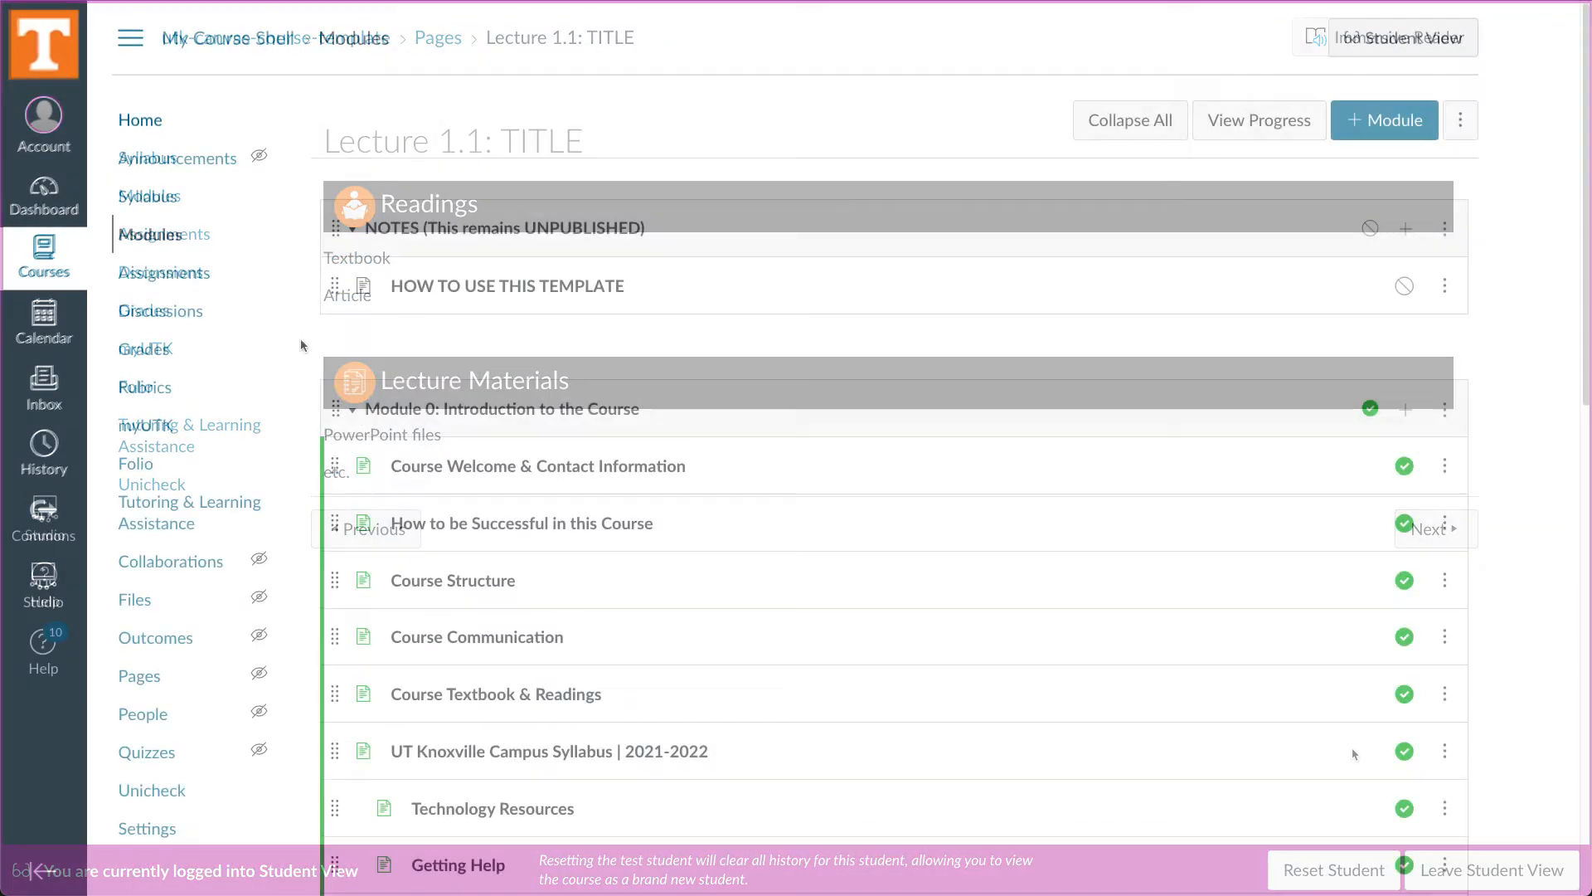
Compare the template's Module 1: Title with the imported Module 1: Universal Design Principles in the module list
{"action": "scroll", "coordinate": [302, 344], "scroll_direction": "down", "scroll_amount": 10}
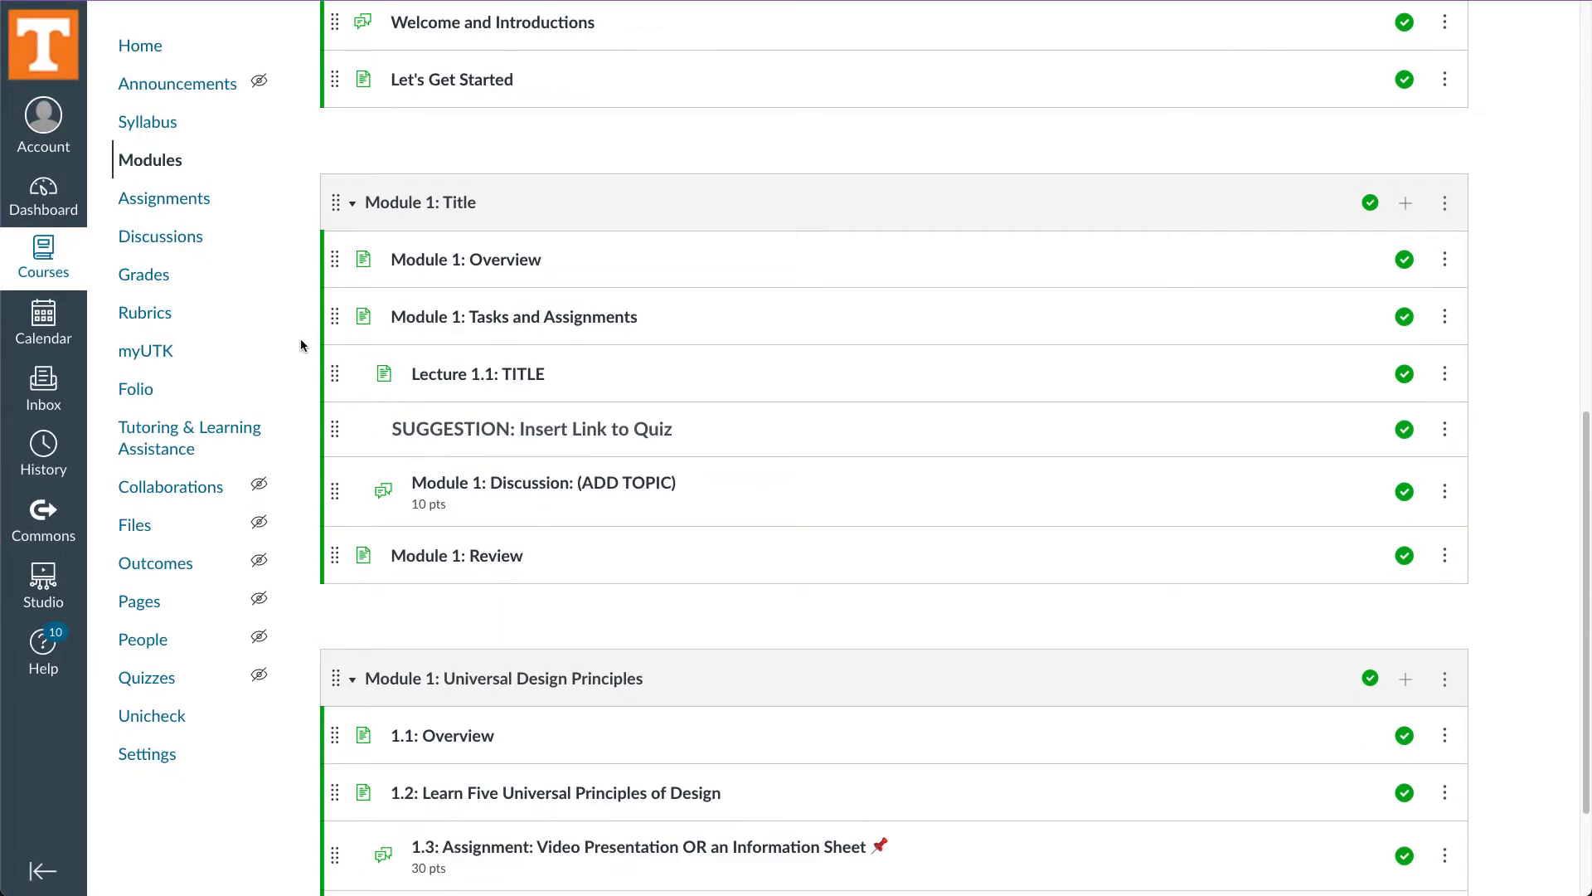
{"action": "scroll", "coordinate": [301, 344], "scroll_direction": "down", "scroll_amount": 2}
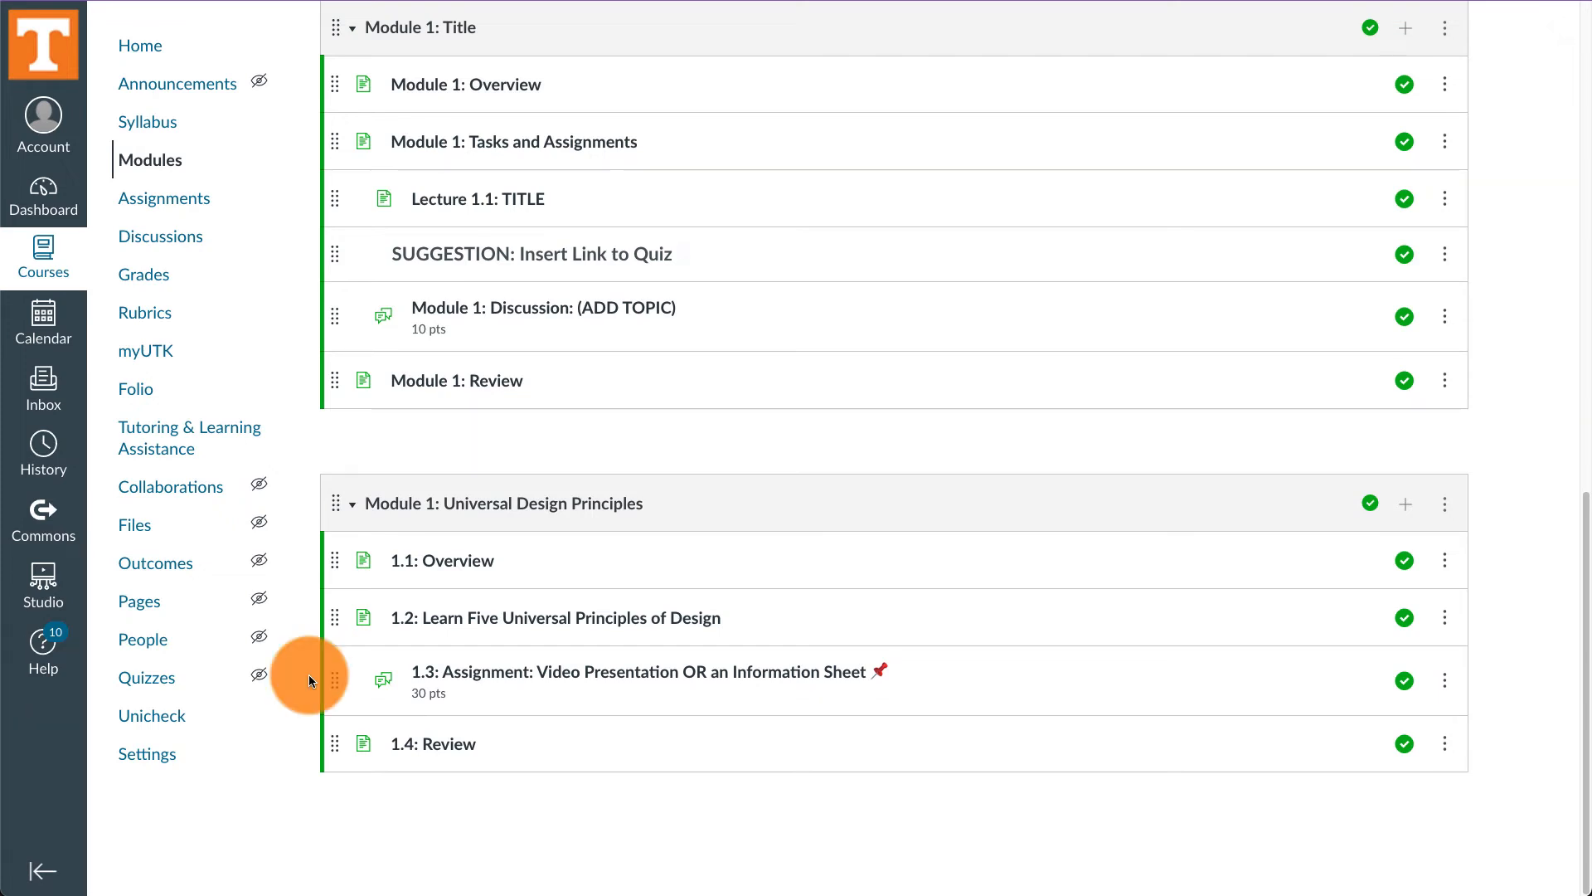
{"action": "scroll", "coordinate": [309, 674], "scroll_direction": "up", "scroll_amount": 15}
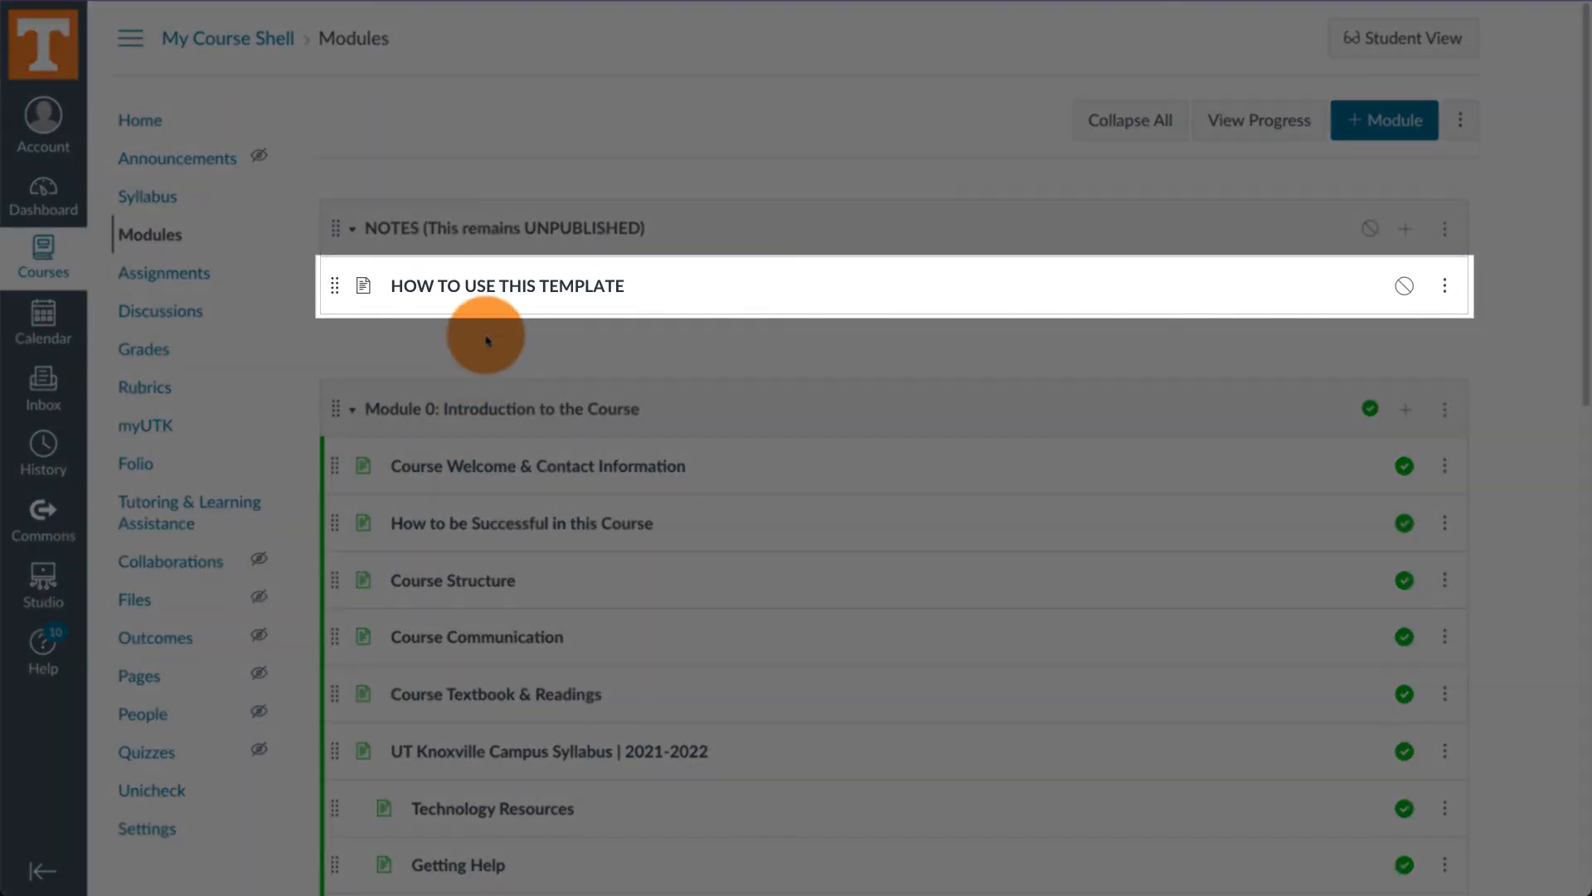
Reopen the HOW TO USE THIS TEMPLATE page in the NOTES module and read what the course template includes
{"action": "left_click", "coordinate": [497, 290]}
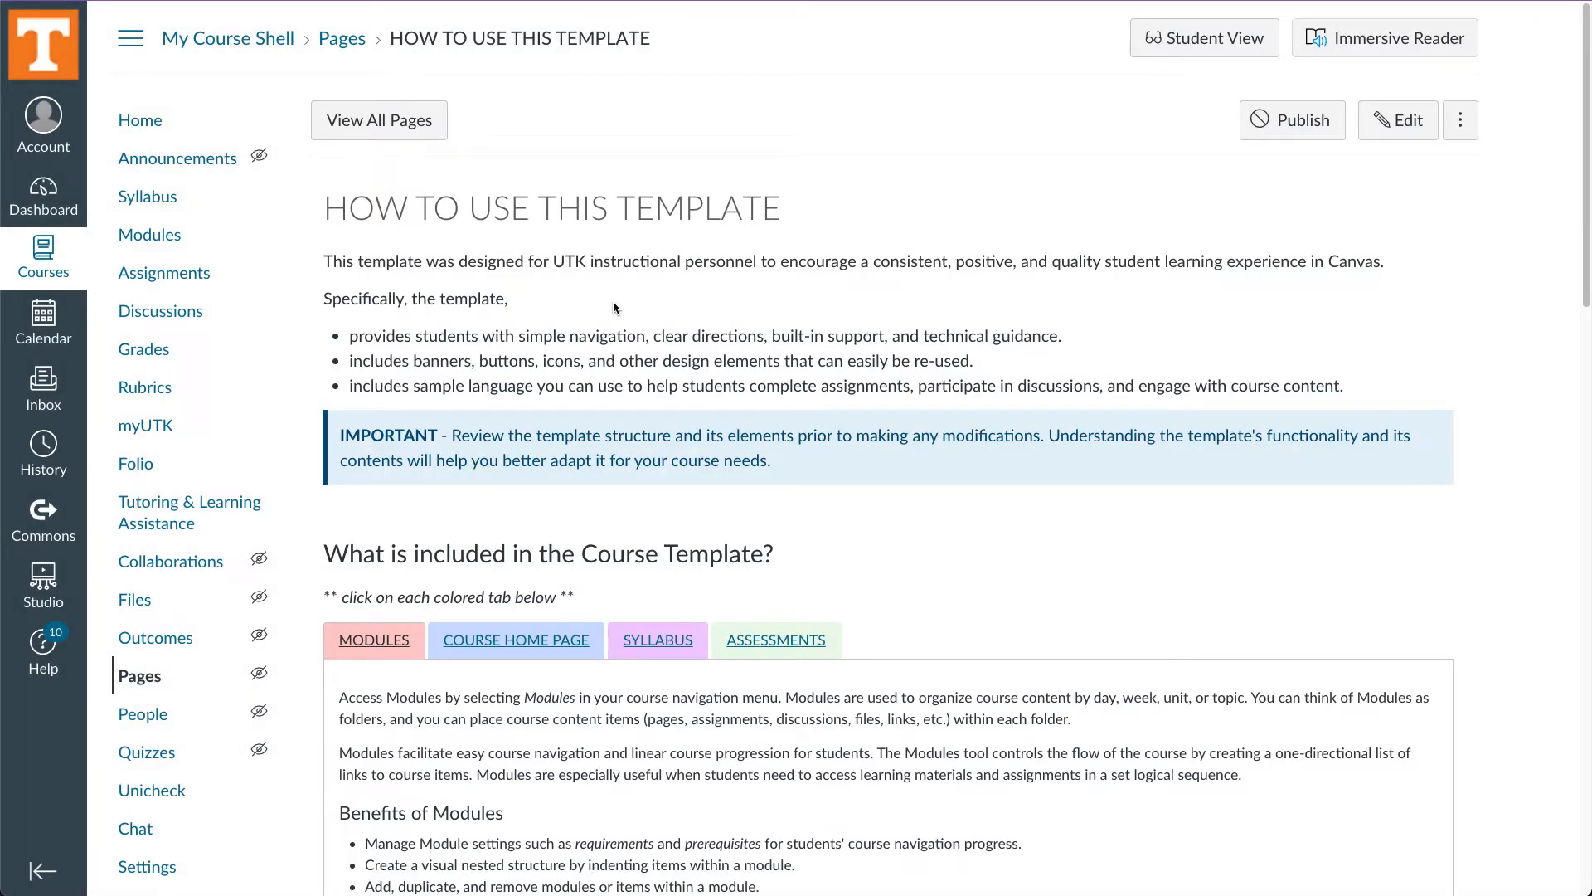
{"action": "scroll", "coordinate": [614, 308], "scroll_direction": "down", "scroll_amount": 2}
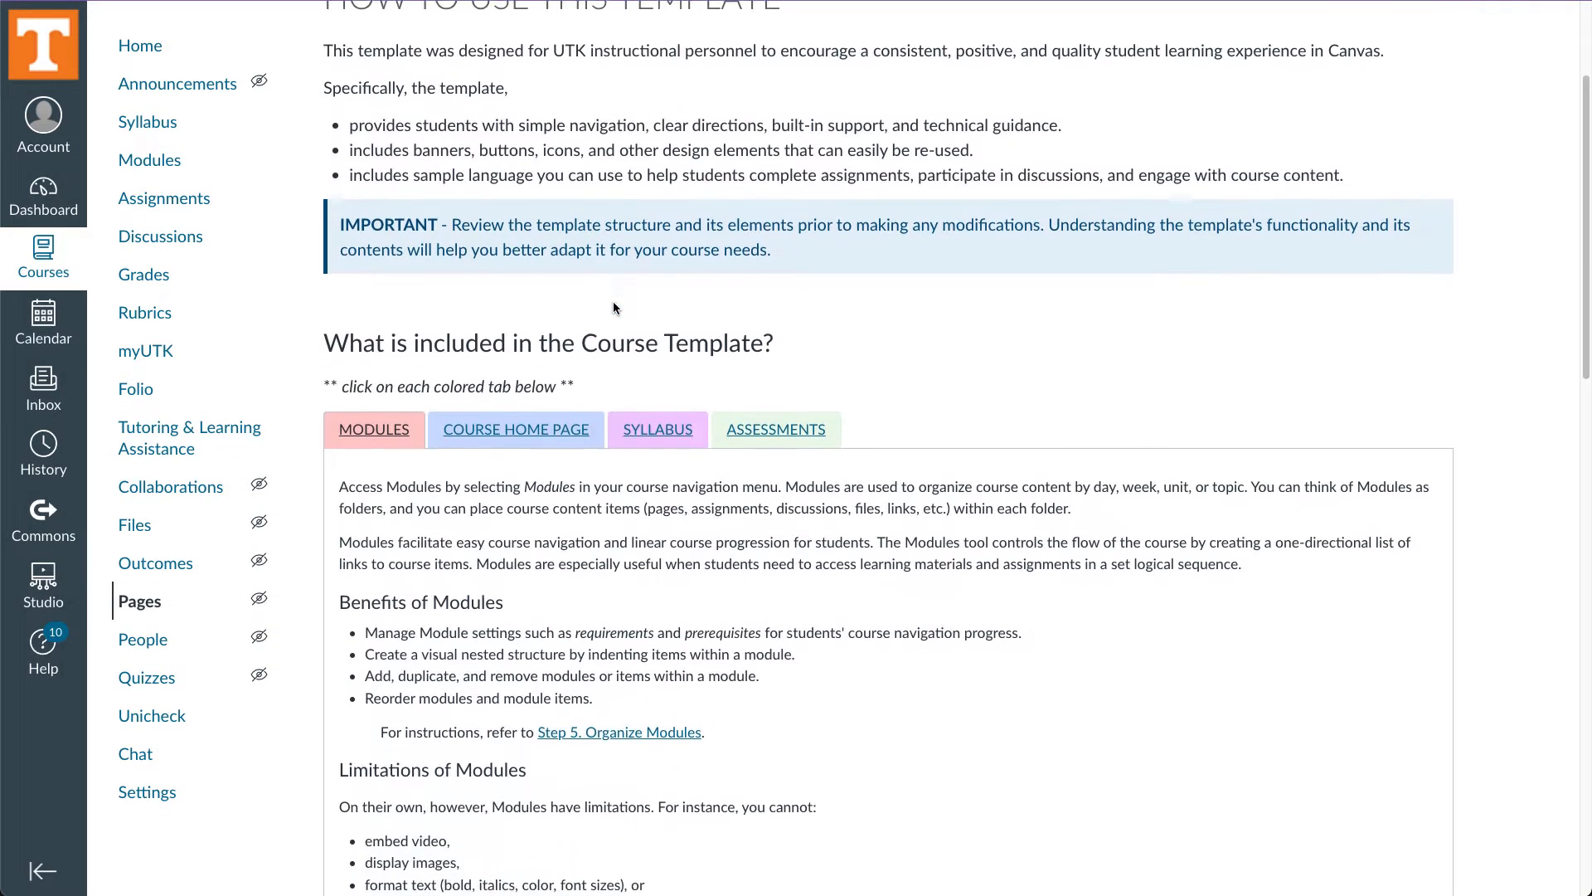
{"action": "scroll", "coordinate": [614, 308], "scroll_direction": "down", "scroll_amount": 2}
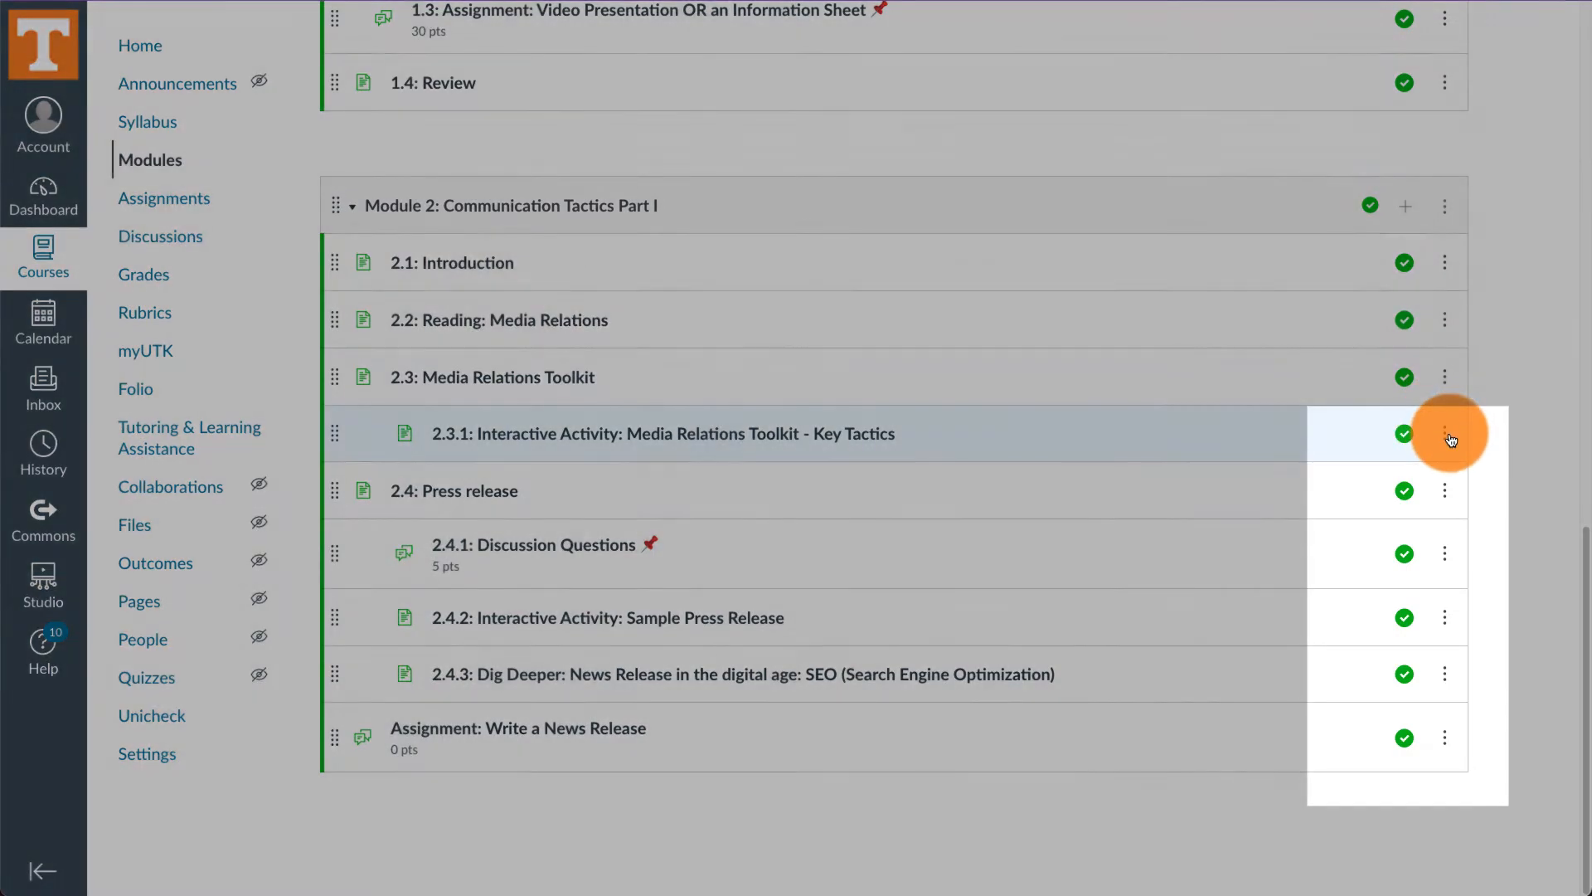
Inspect the options of item 2.3.1 and the choices for adding an item to Module 2: Communication Tactics Part I
{"action": "left_click", "coordinate": [1446, 434]}
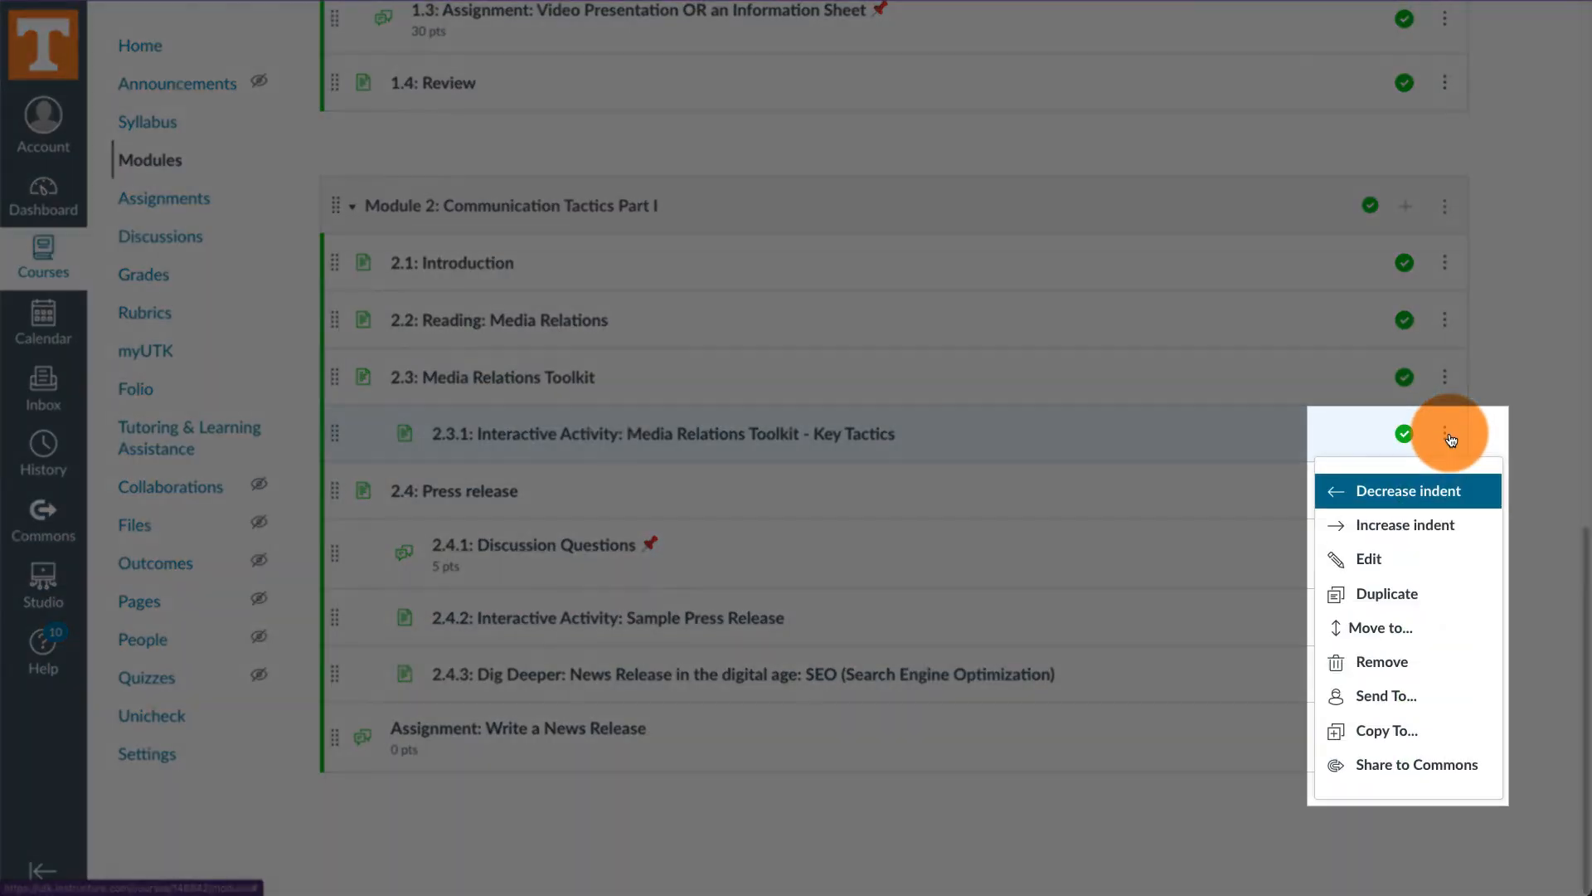
{"action": "scroll", "coordinate": [1431, 287], "scroll_direction": "up", "scroll_amount": 1}
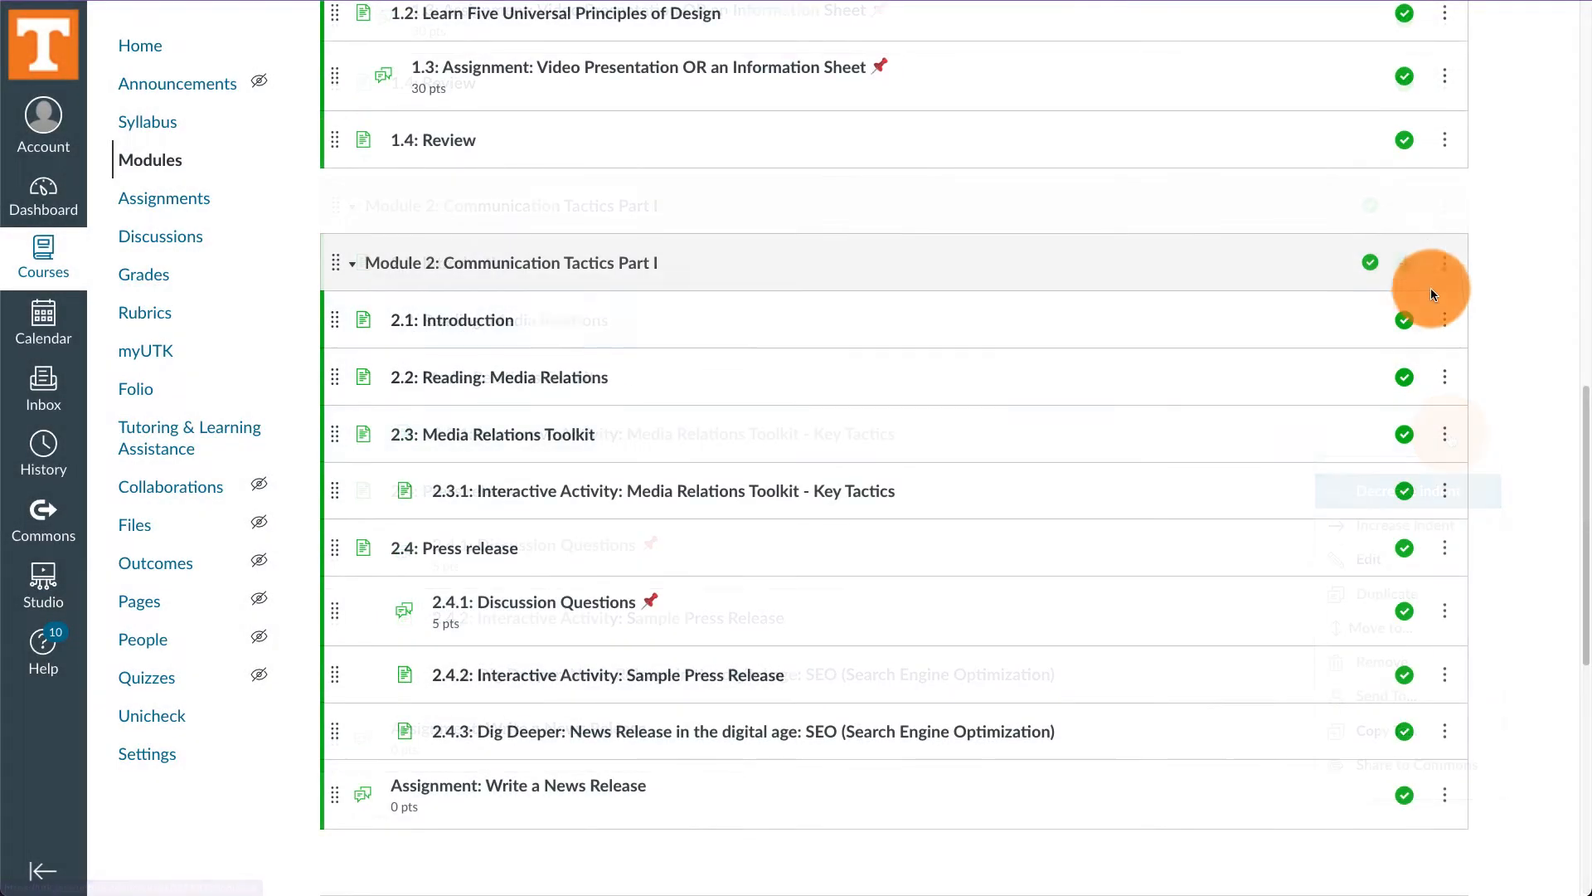
{"action": "left_click", "coordinate": [1410, 264]}
{"action": "left_click", "coordinate": [621, 286]}
{"action": "left_click", "coordinate": [613, 314]}
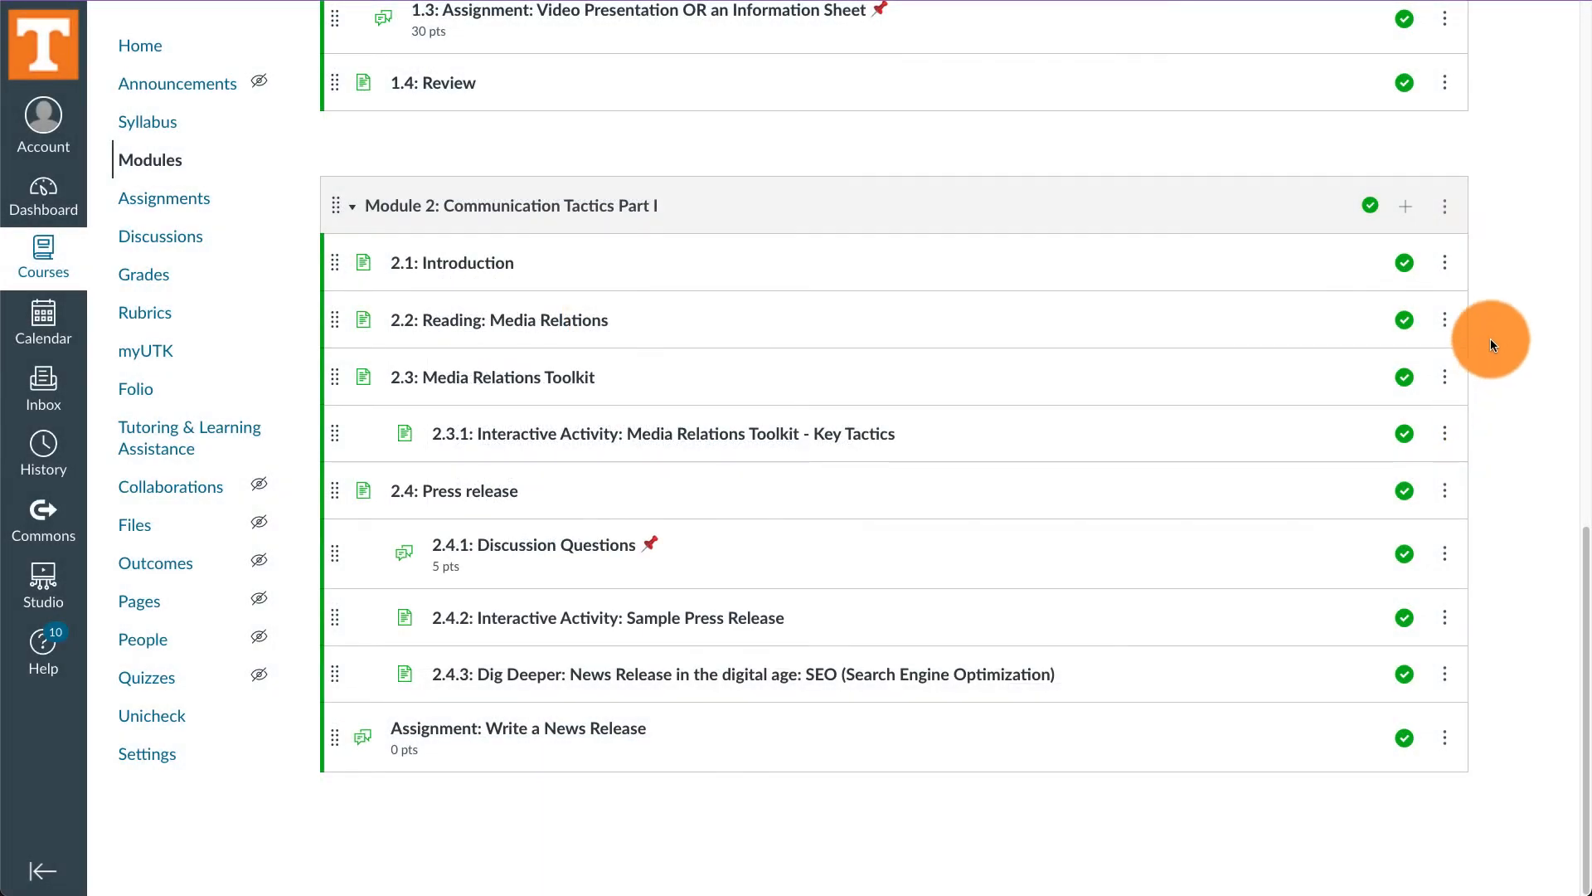
Duplicate the Module 2: Communication Tactics Part I module
{"action": "left_click", "coordinate": [1445, 205]}
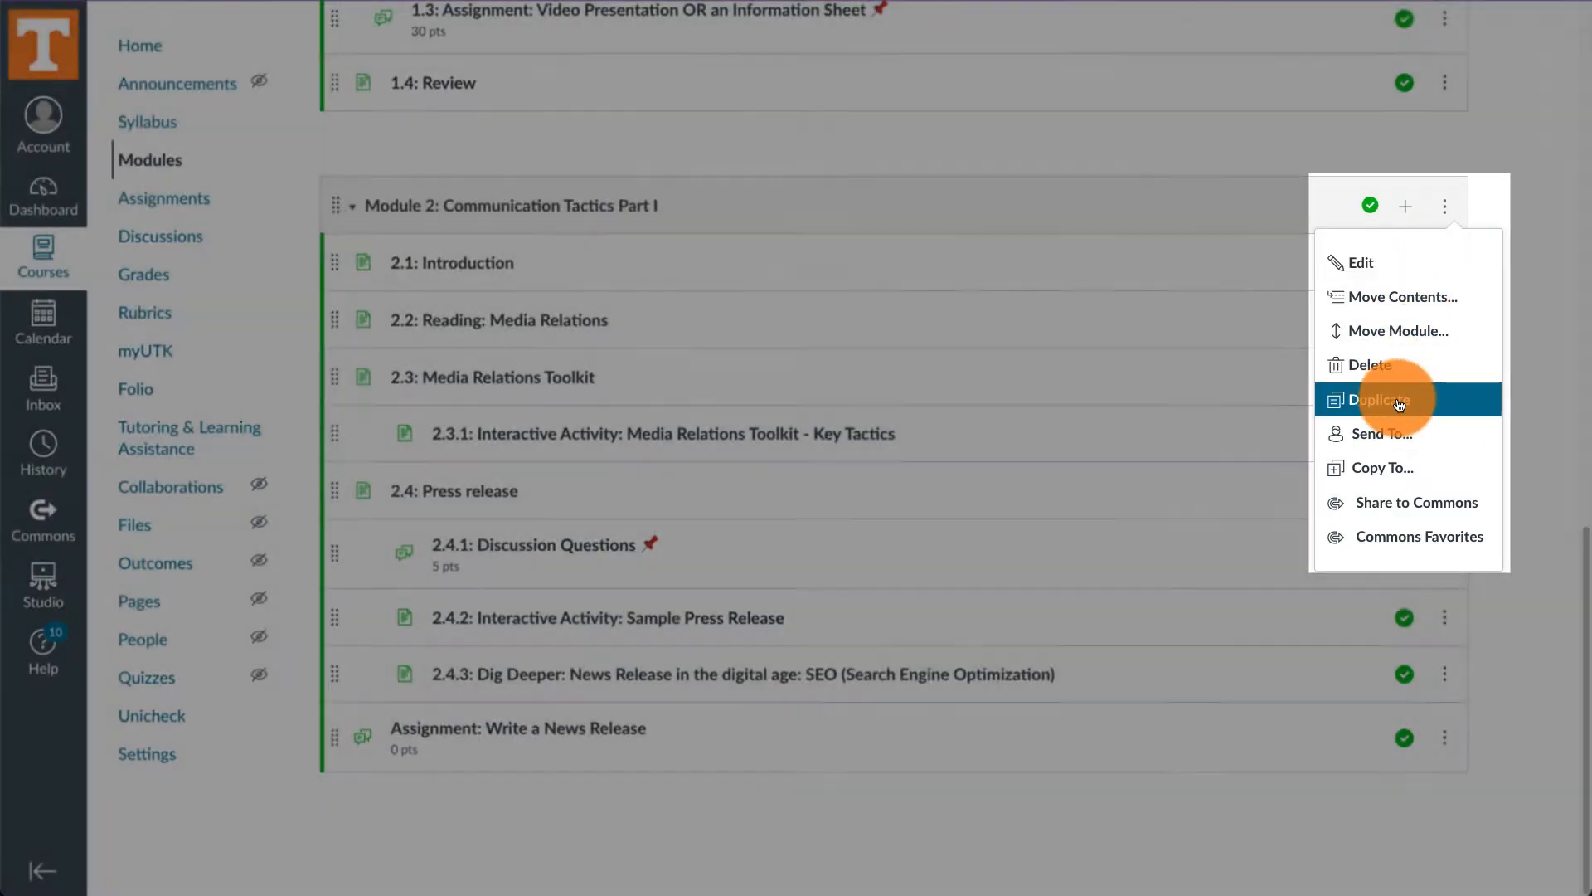
{"action": "left_click", "coordinate": [1399, 401]}
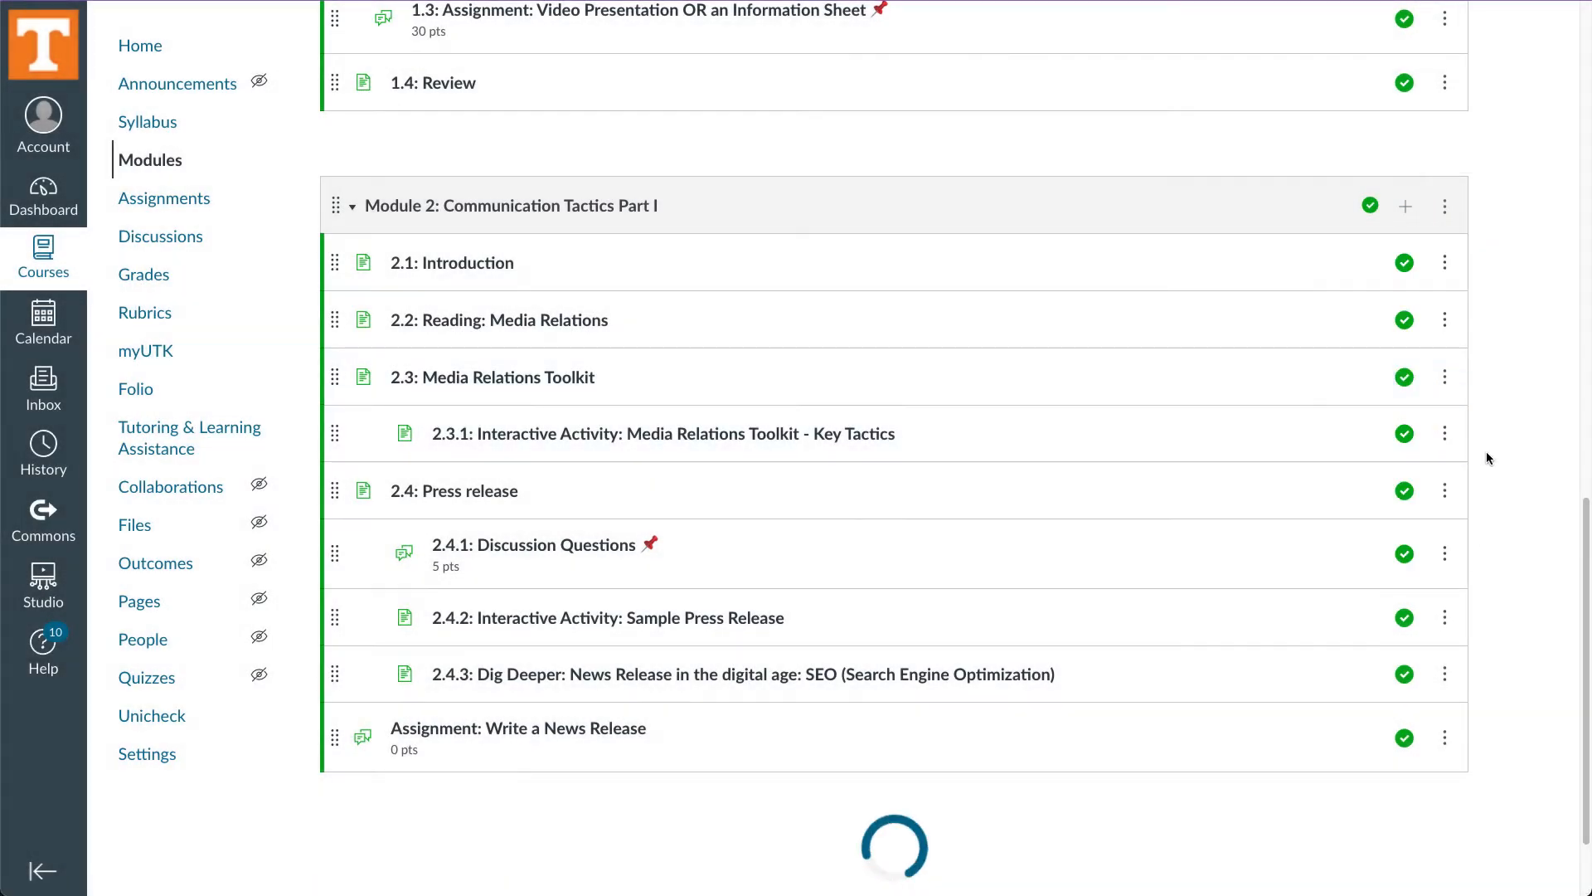
{"action": "scroll", "coordinate": [1486, 458], "scroll_direction": "down", "scroll_amount": 8}
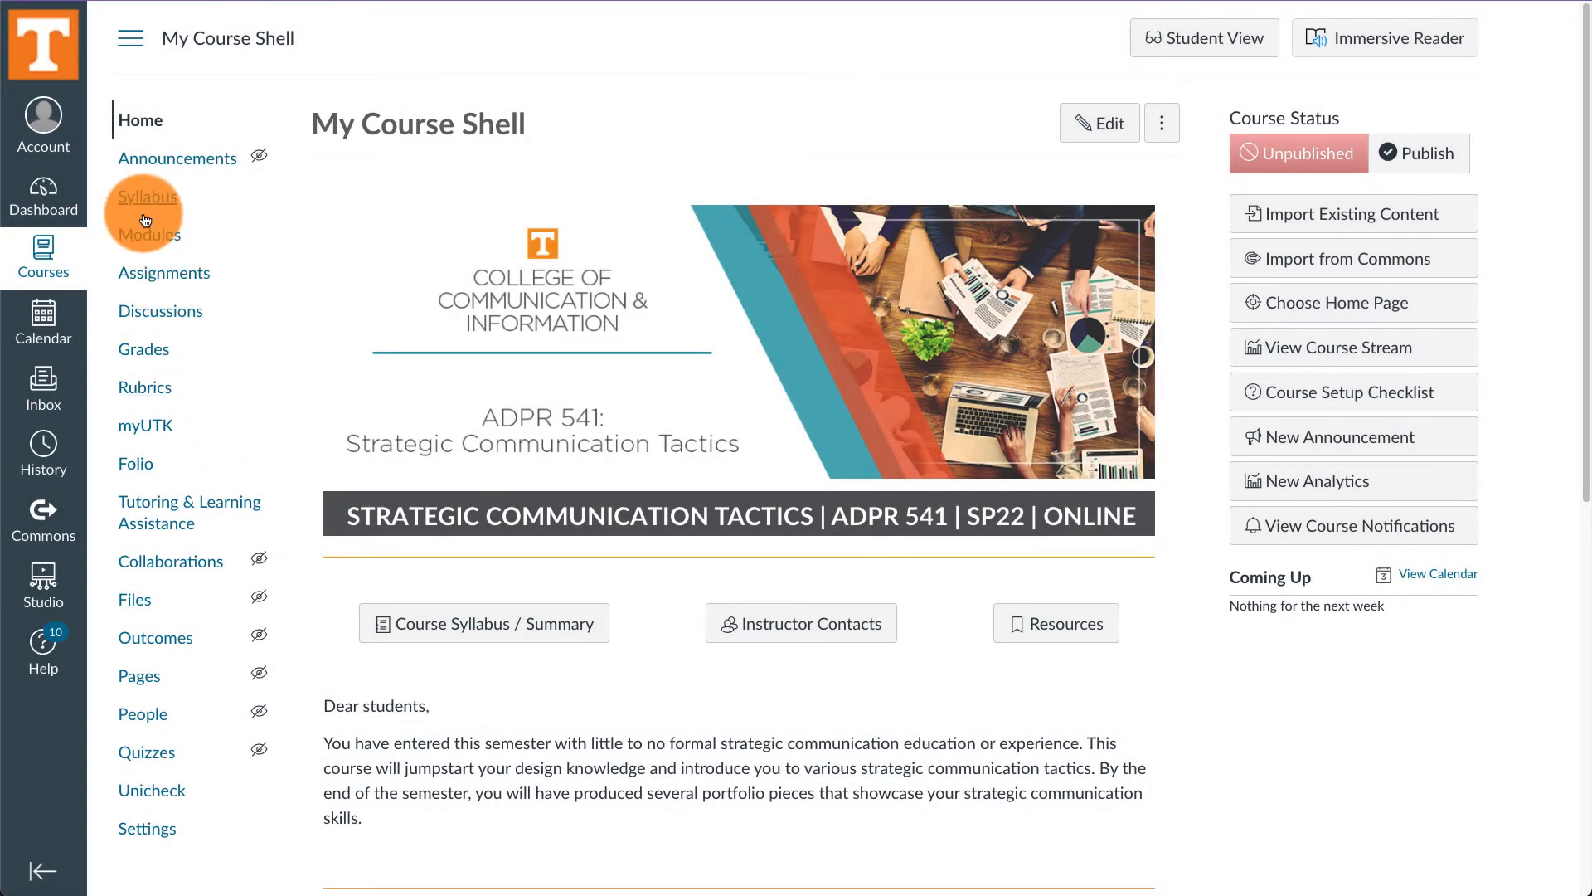
Open the course's Syllabus page
{"action": "left_click", "coordinate": [143, 207]}
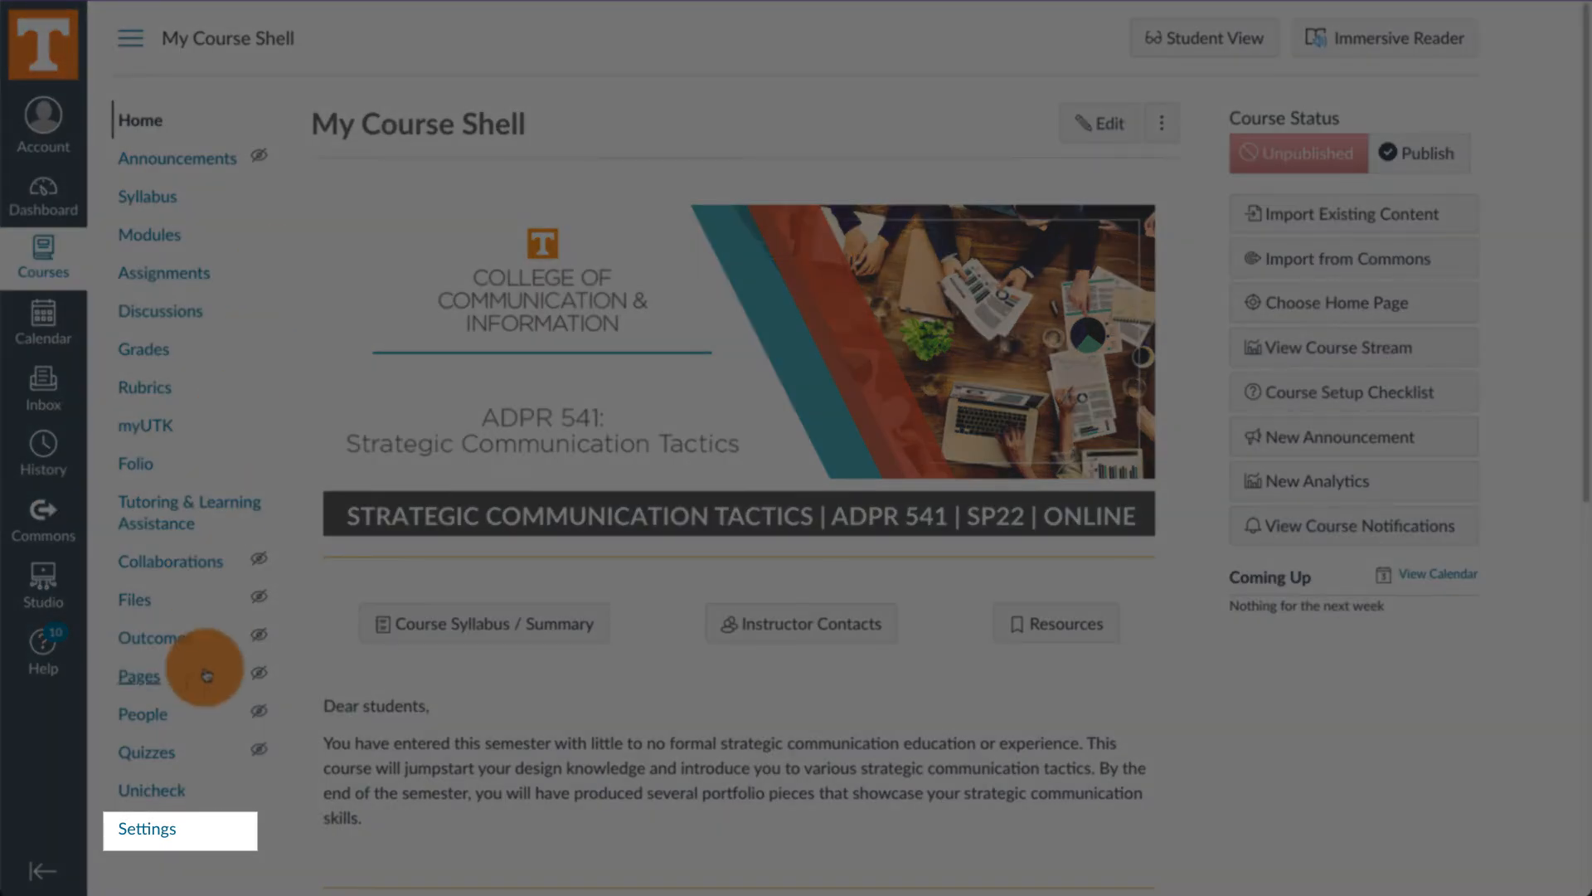
Disable Rubrics and Folio in the course navigation settings and save the change
{"action": "left_click", "coordinate": [145, 828]}
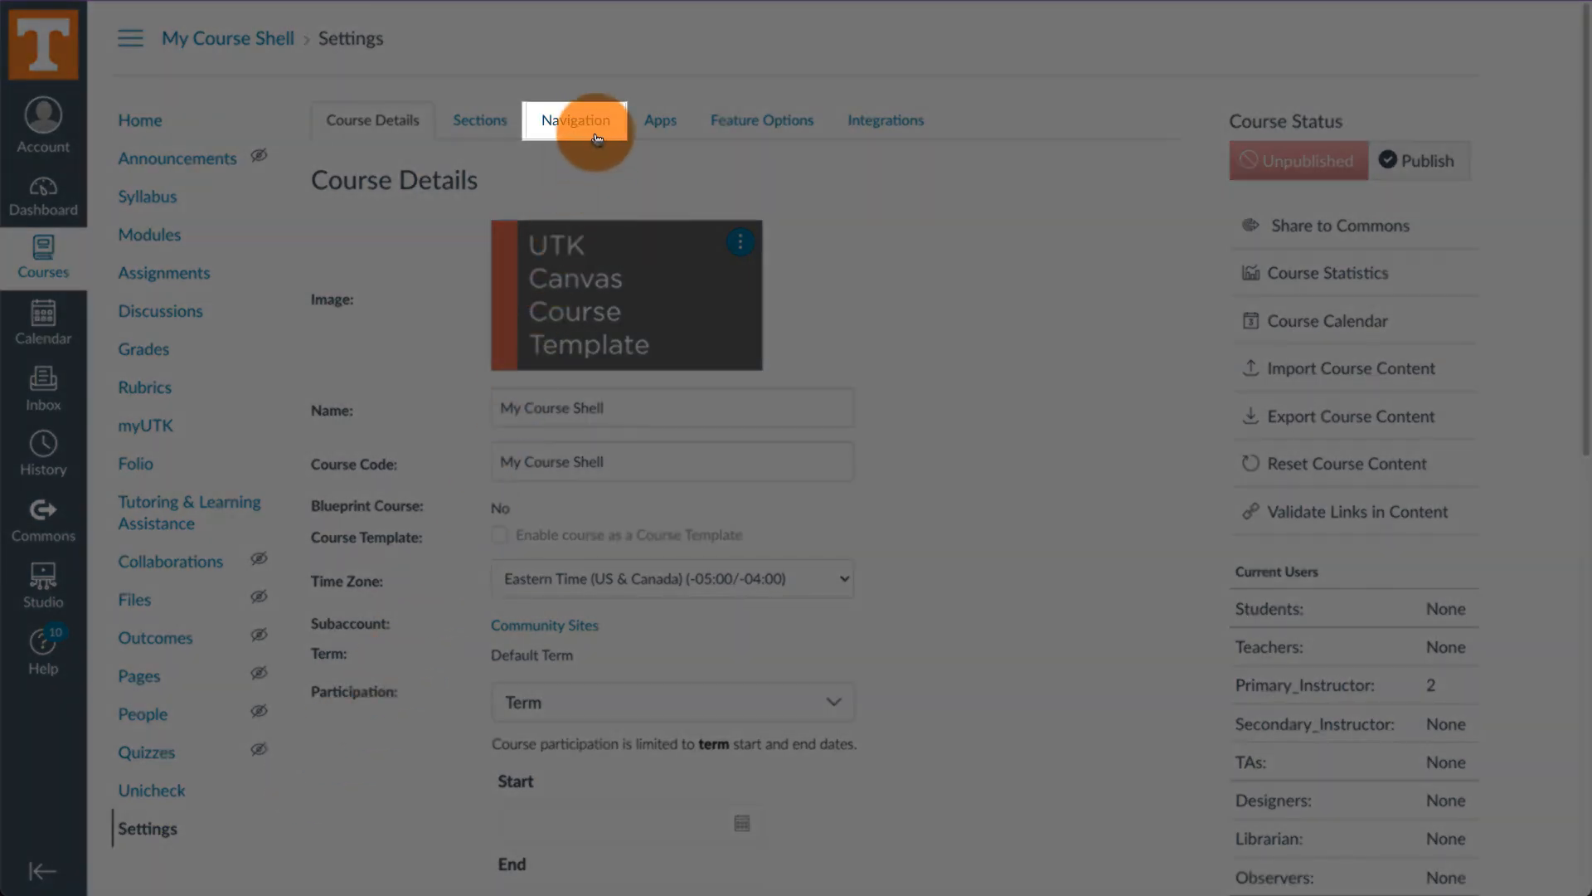
{"action": "left_click", "coordinate": [587, 124]}
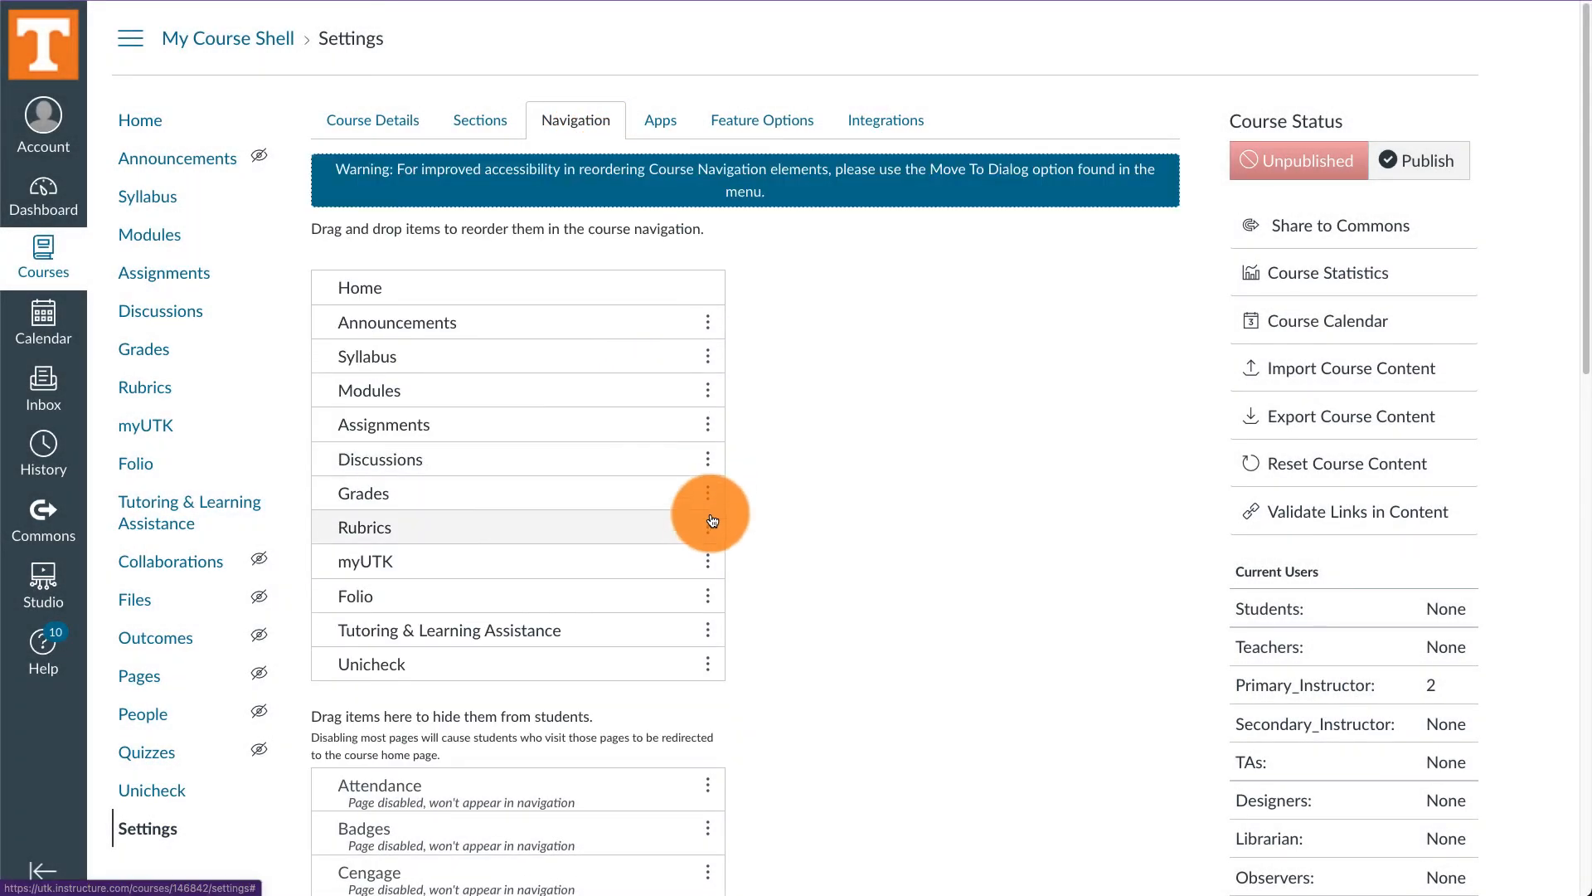
{"action": "left_click", "coordinate": [708, 528]}
{"action": "left_click", "coordinate": [695, 581]}
{"action": "left_click", "coordinate": [709, 561]}
{"action": "left_click", "coordinate": [693, 620]}
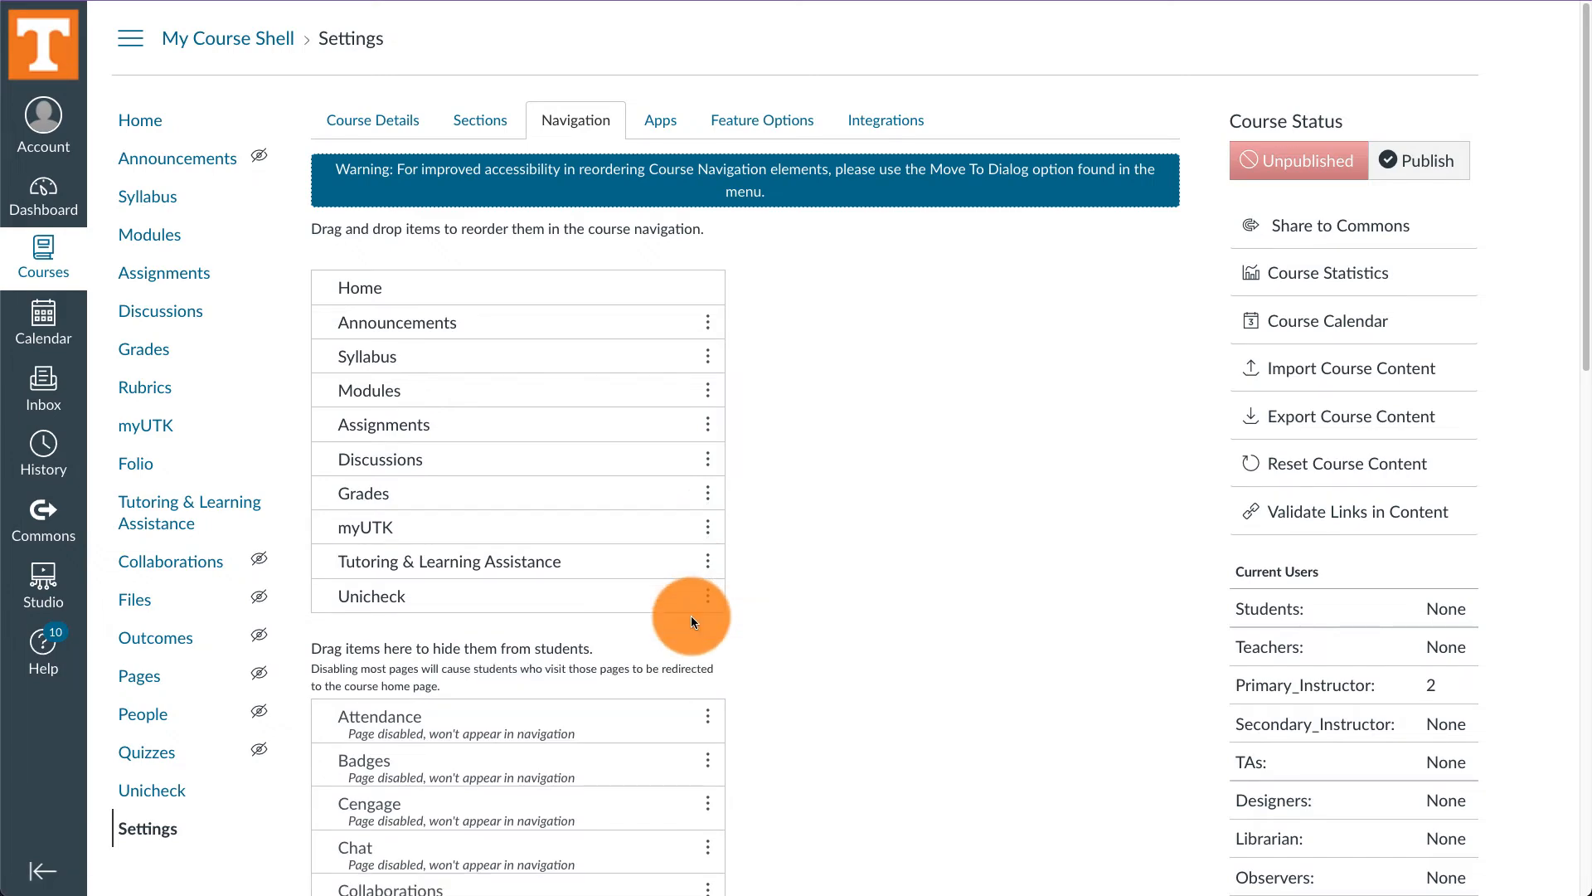
{"action": "scroll", "coordinate": [751, 624], "scroll_direction": "down", "scroll_amount": 15}
{"action": "left_click", "coordinate": [340, 829]}
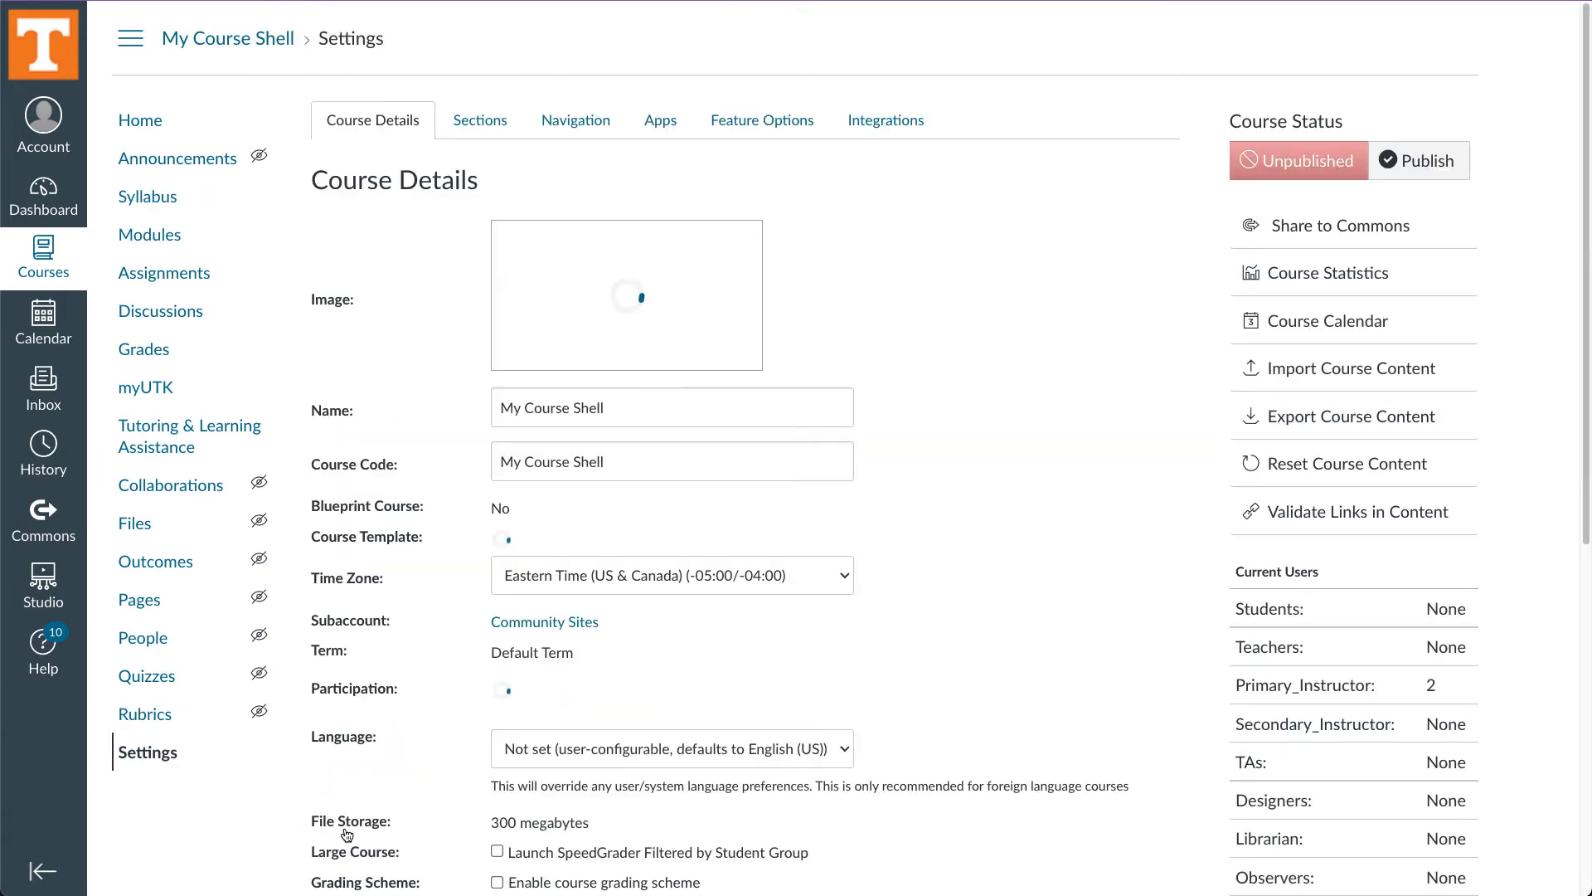
Return to the course home page and preview it in Student View
{"action": "left_click", "coordinate": [143, 121]}
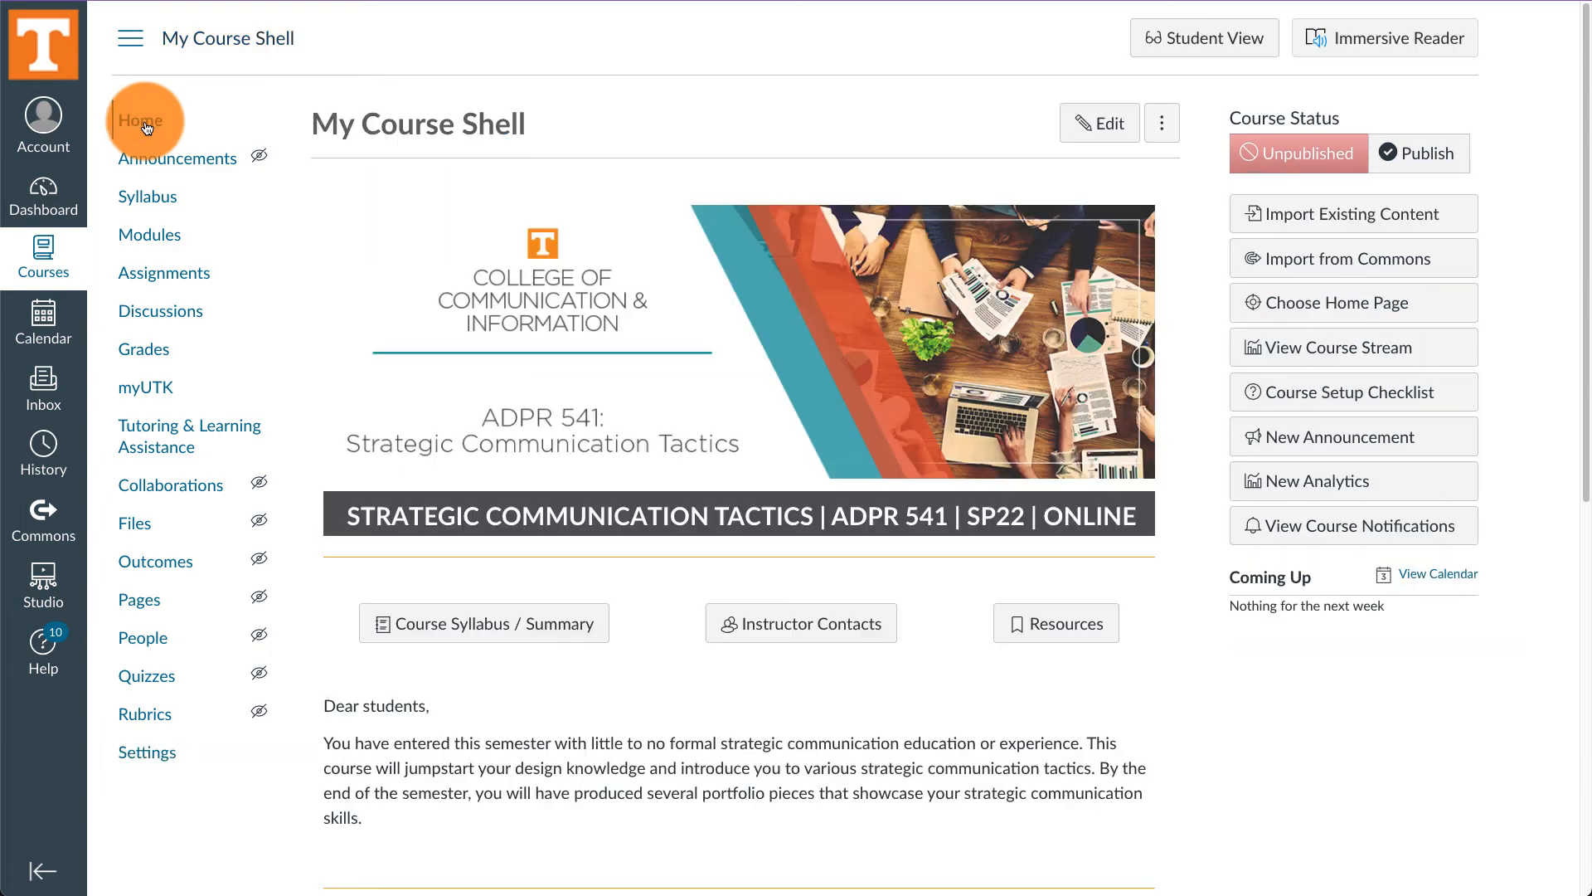
{"action": "left_click", "coordinate": [1181, 38]}
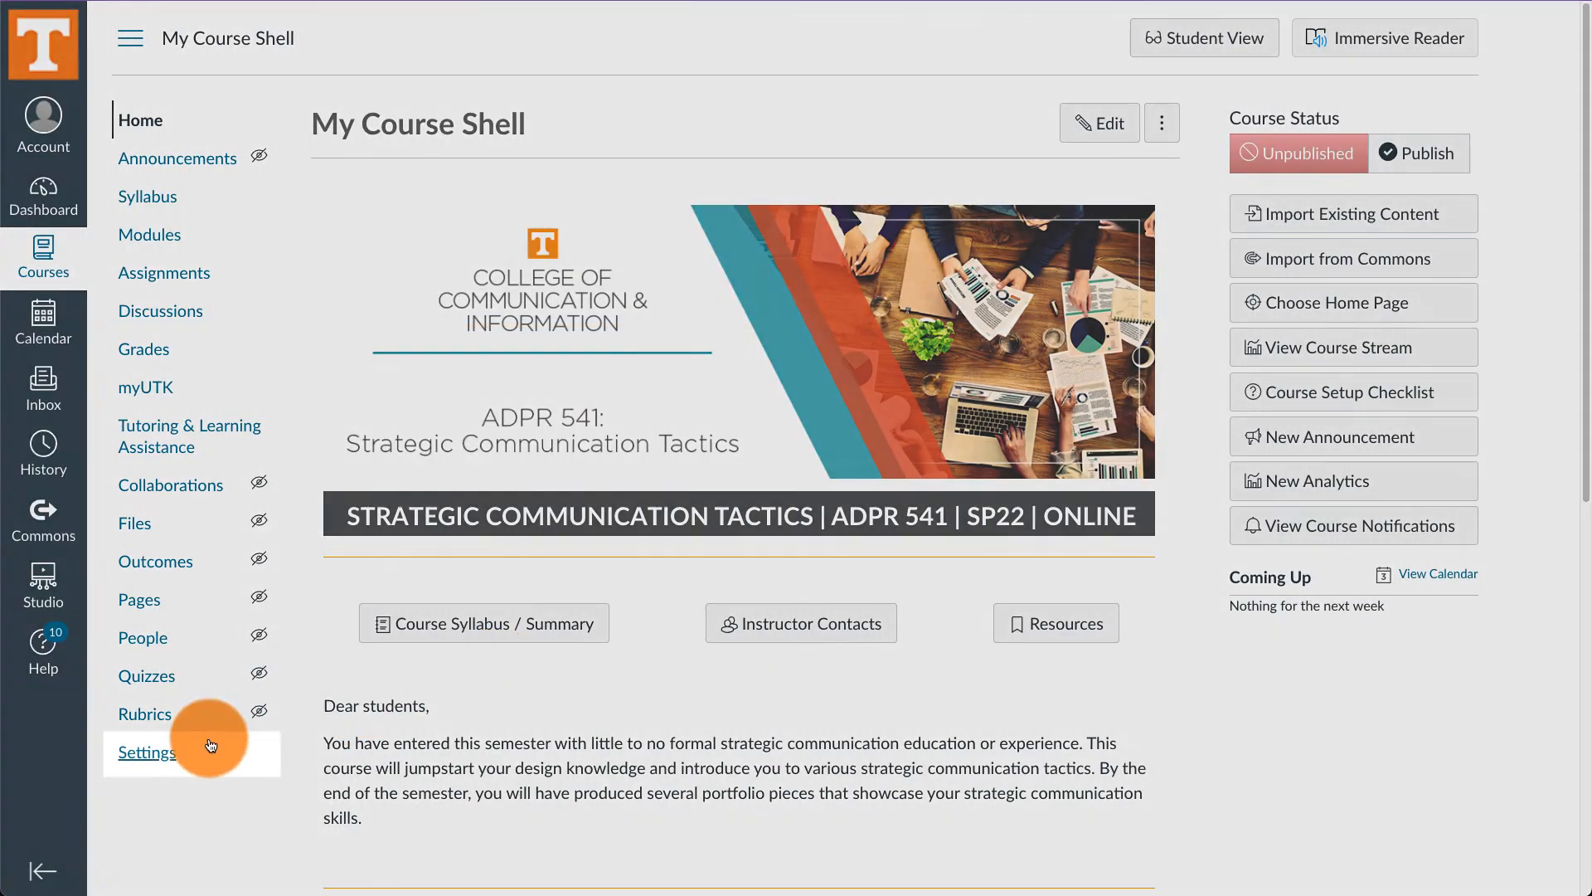
Open Validate Links in Content from the course settings and start the link validation
{"action": "left_click", "coordinate": [209, 753]}
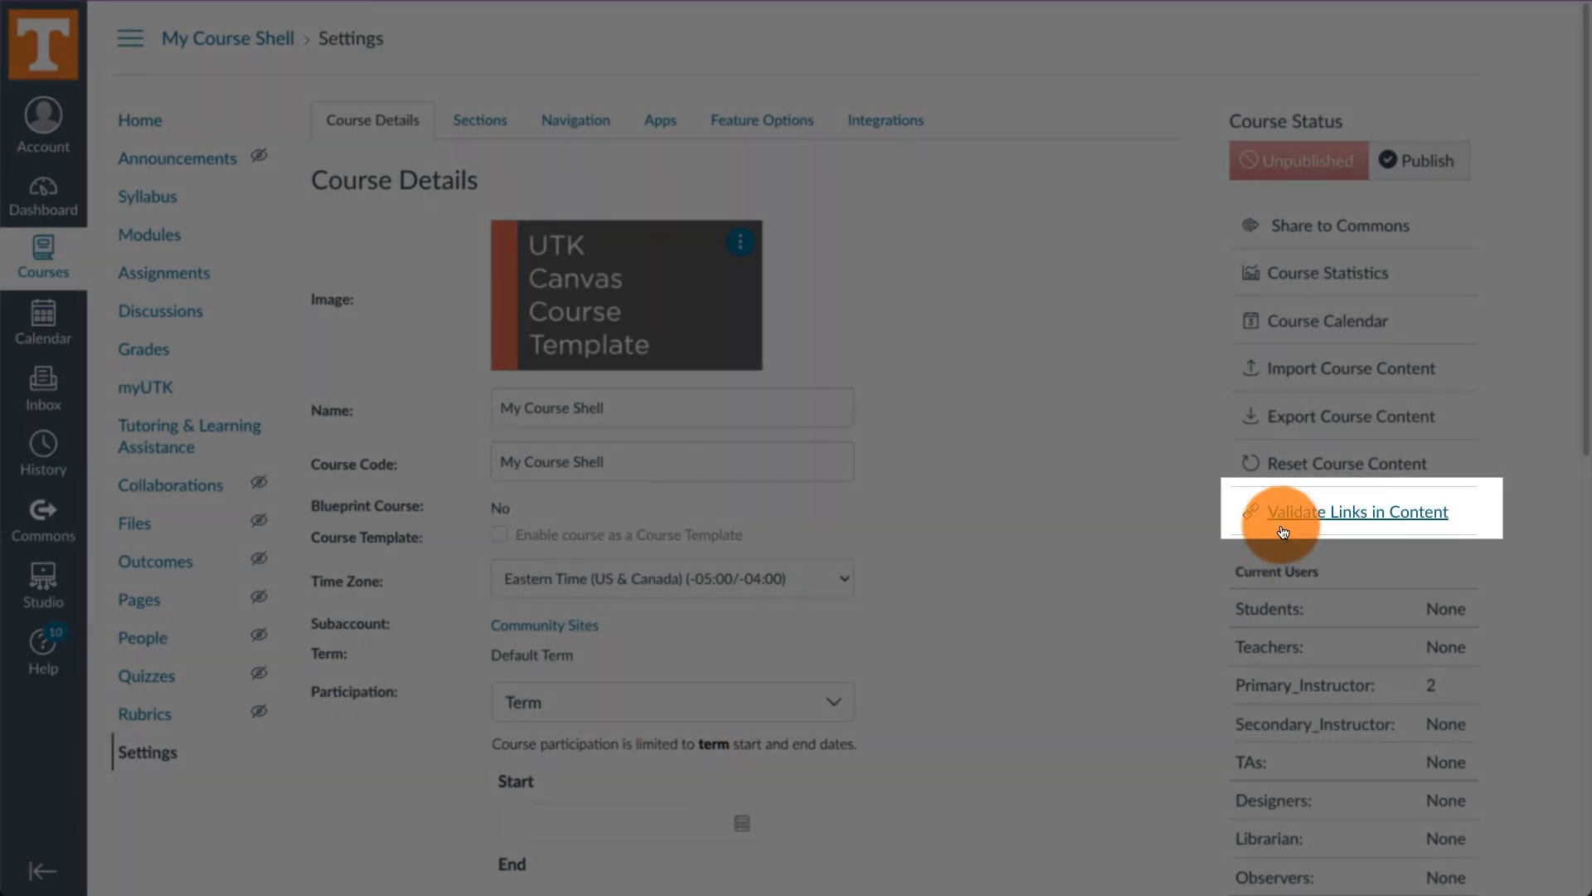
{"action": "left_click", "coordinate": [1295, 513]}
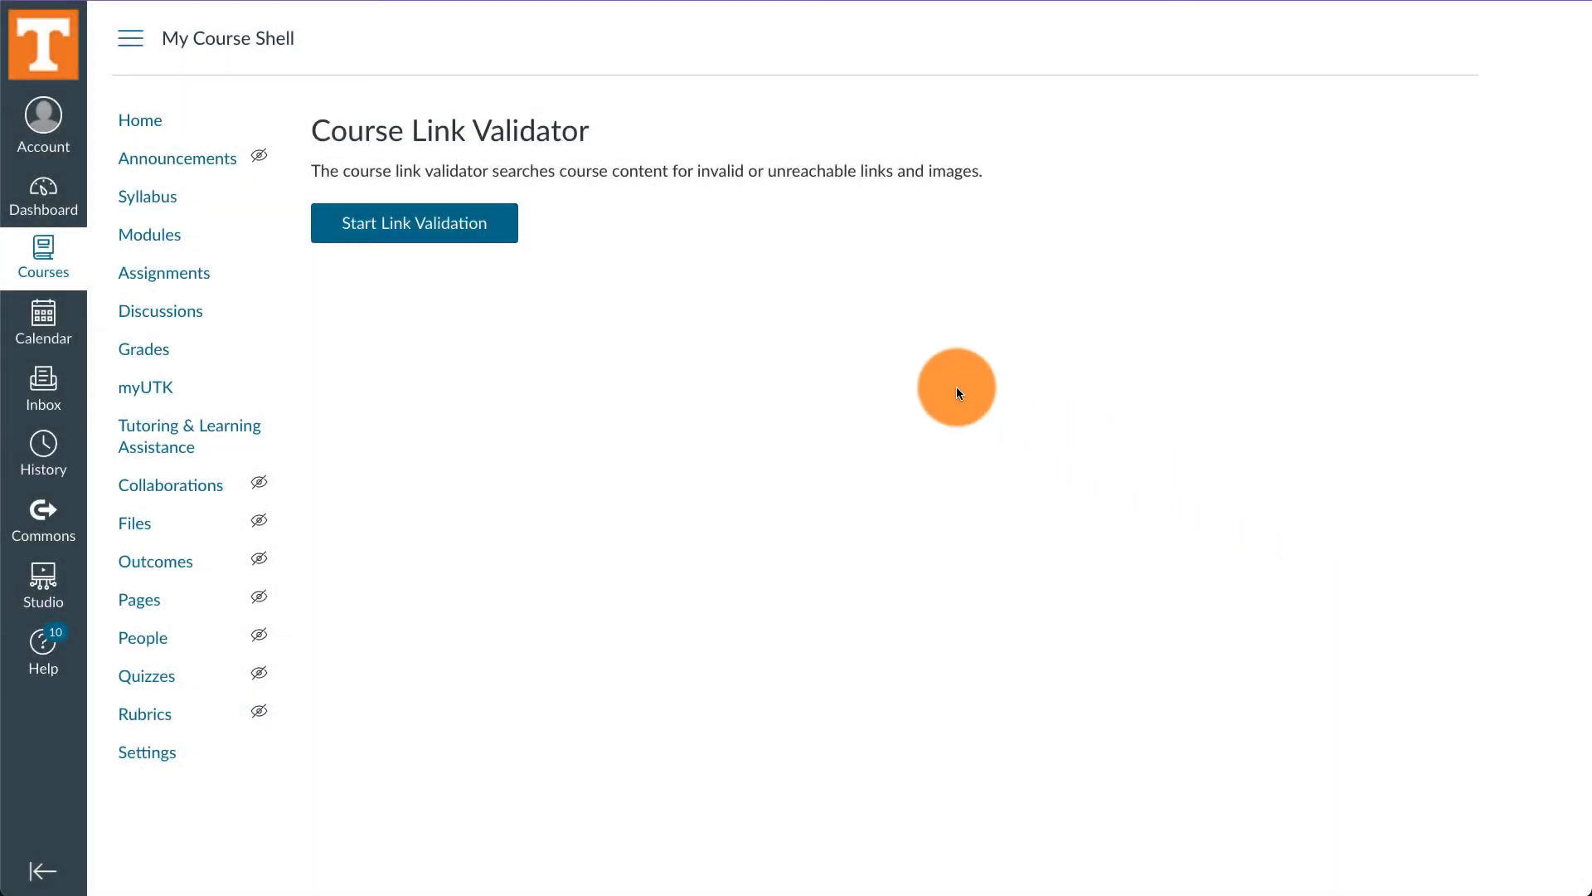
{"action": "left_click", "coordinate": [504, 236]}
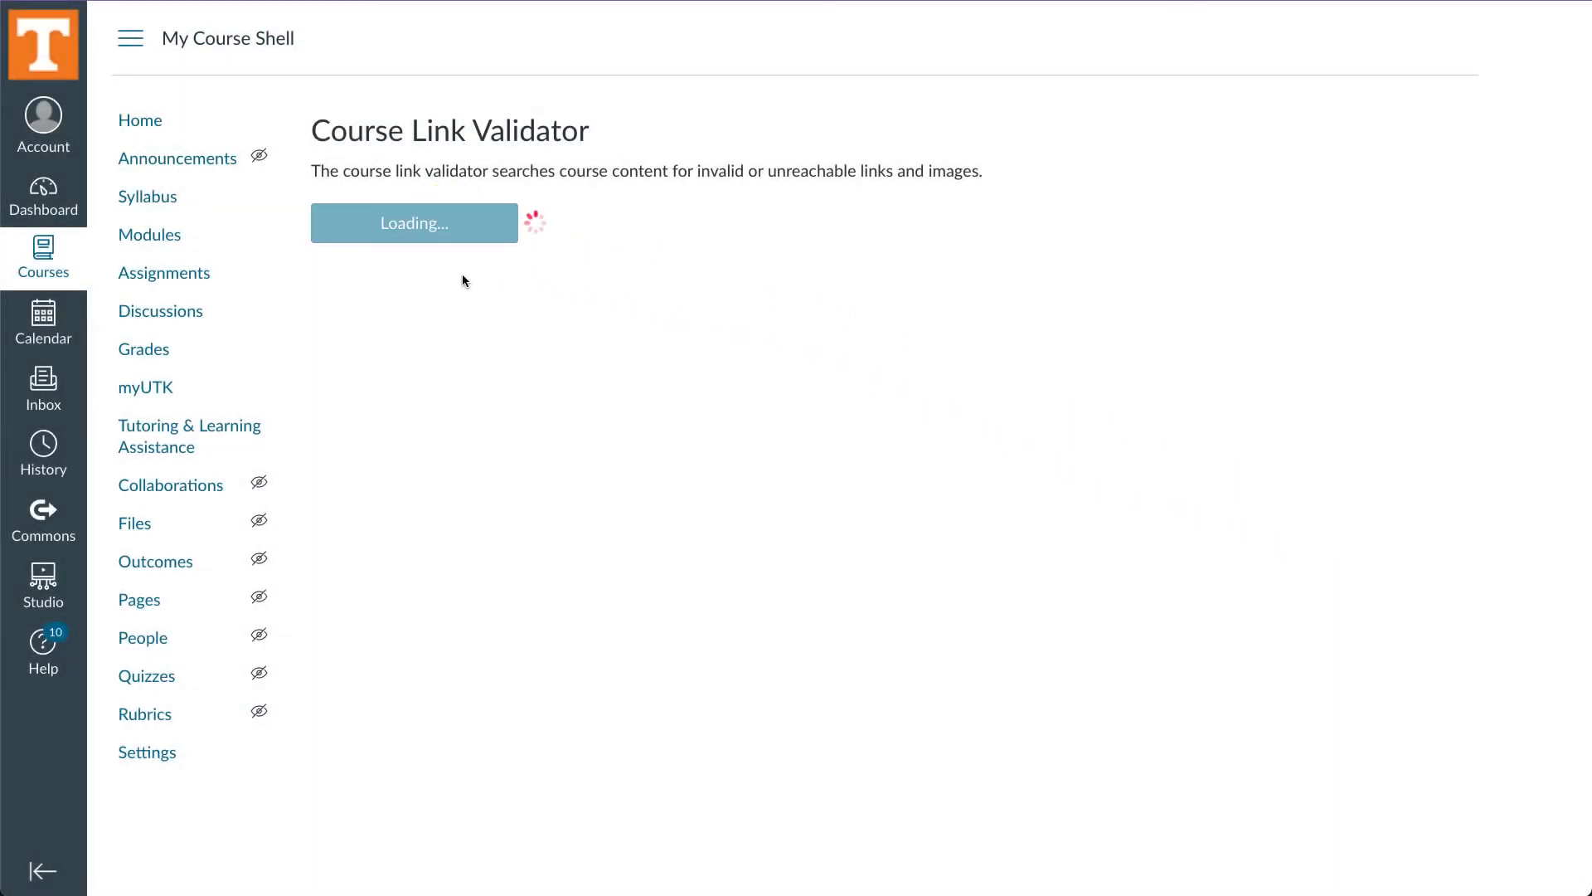